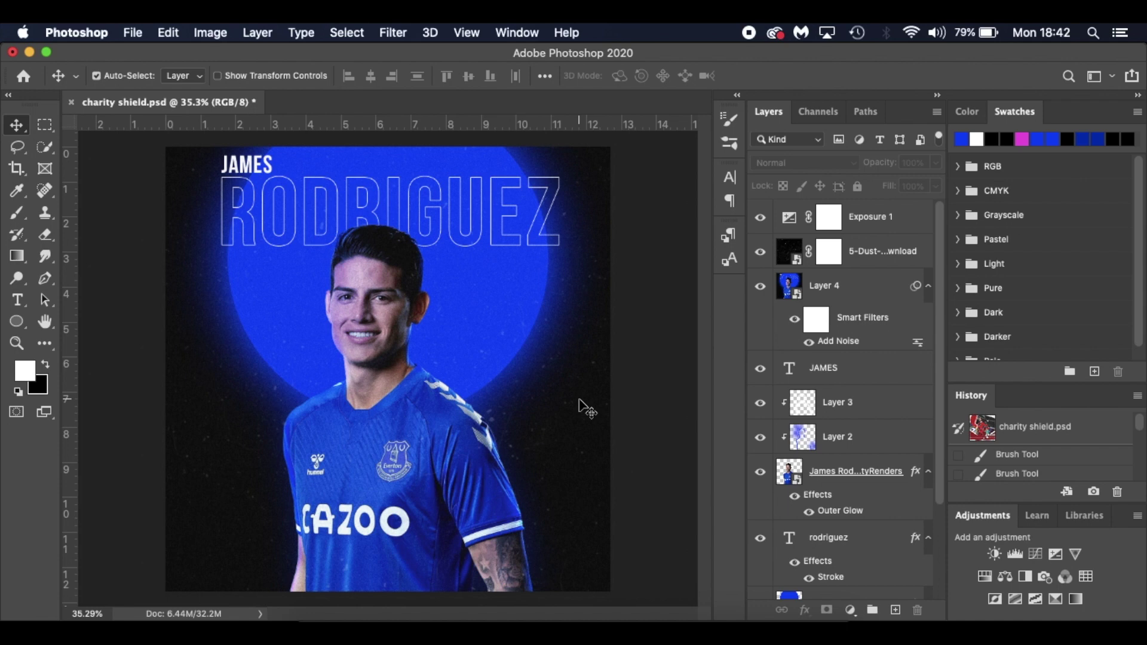
Step: Create a new 1080 × 1080 px document at 144 ppi
{"action": "key", "text": "super+n"}
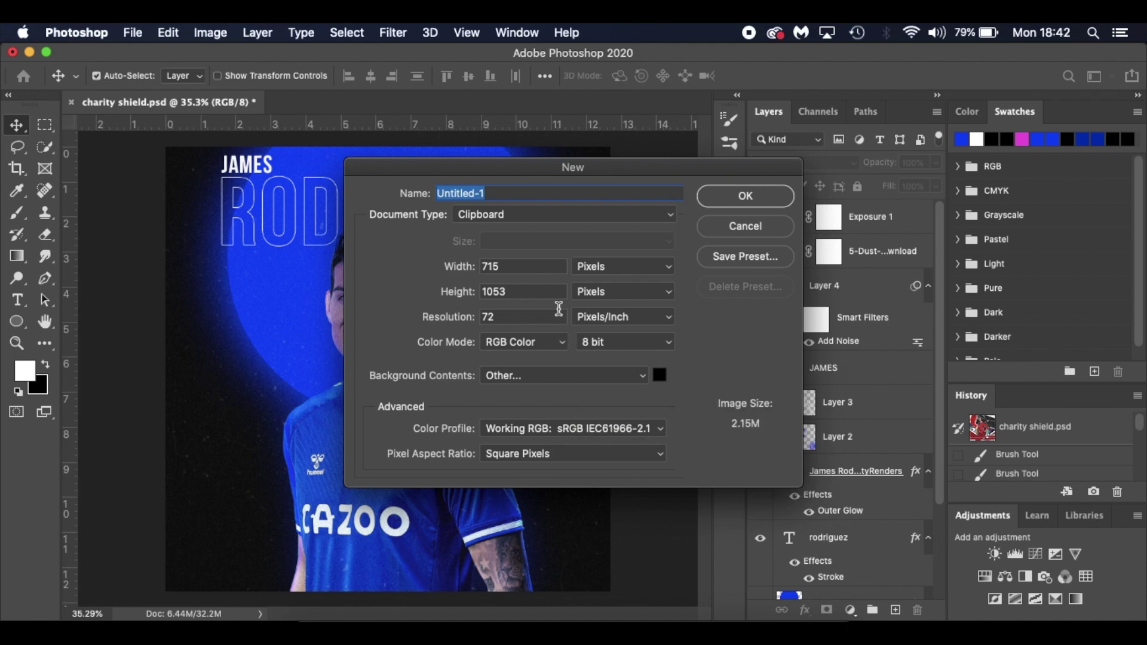
{"action": "double_click", "coordinate": [534, 267]}
{"action": "type", "text": "10"}
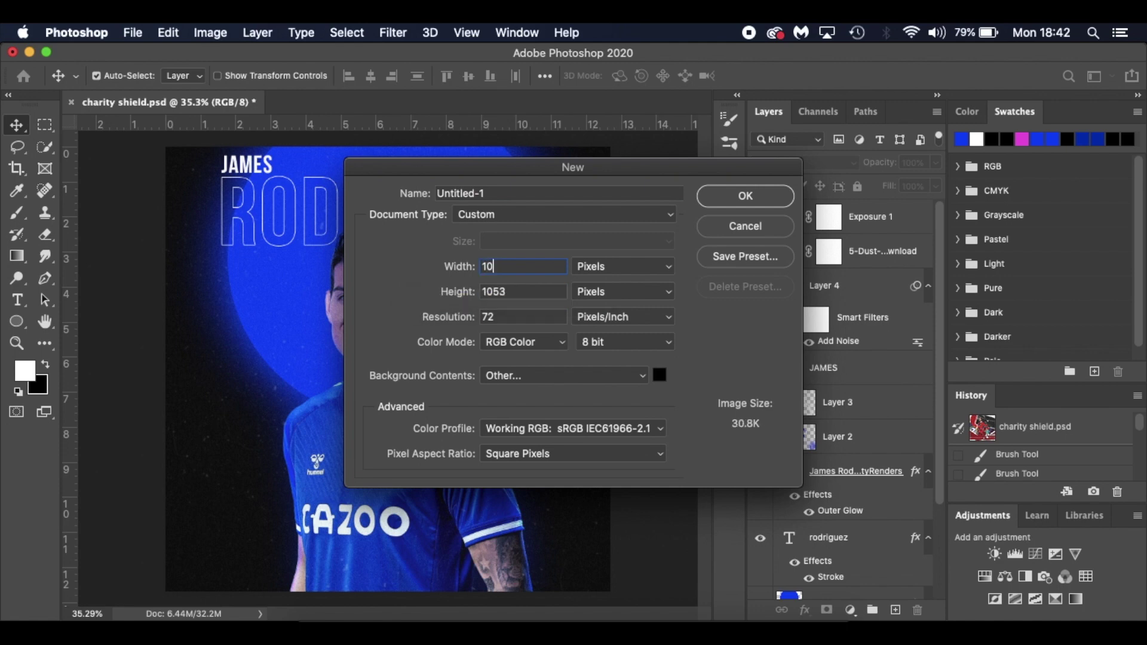
{"action": "type", "text": "80"}
{"action": "double_click", "coordinate": [510, 292]}
{"action": "type", "text": "1080"}
{"action": "key", "text": "Tab"}
{"action": "type", "text": "144"}
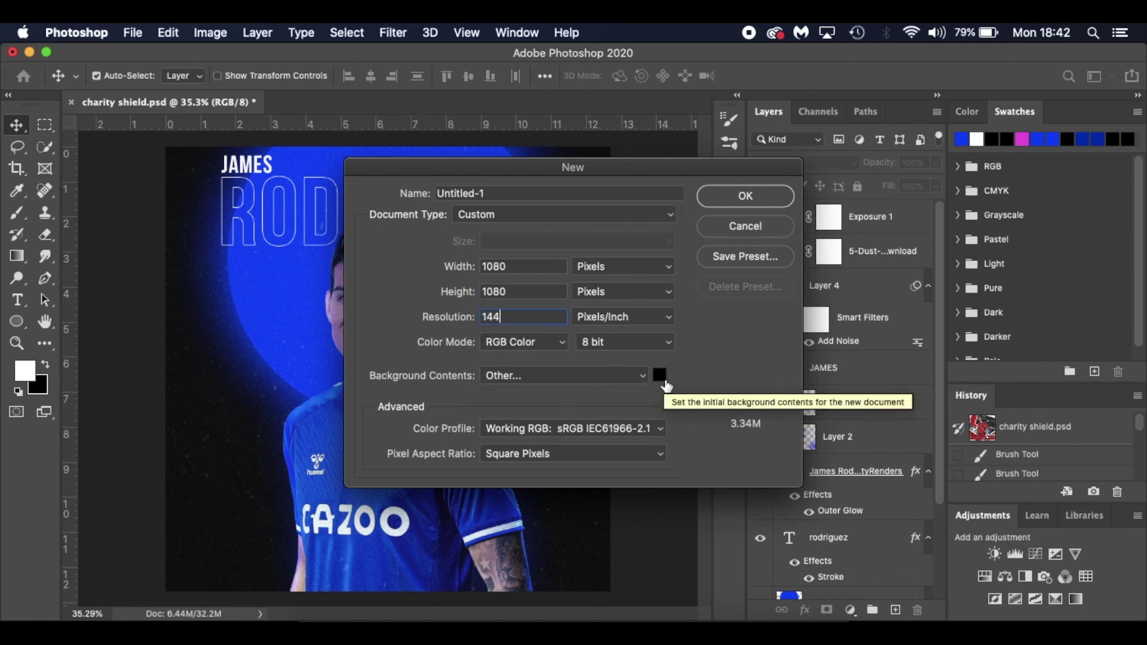
{"action": "left_click", "coordinate": [744, 197]}
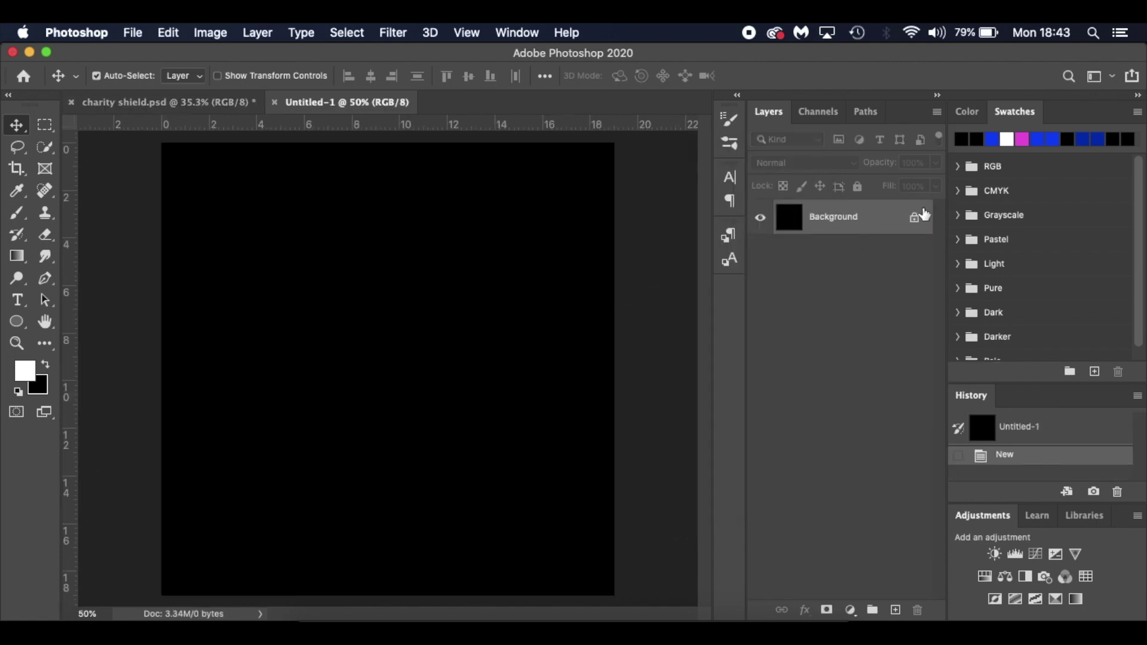
Step: Unlock the Background into Layer 0 and fill it with black
{"action": "left_click_drag", "start_coordinate": [914, 219], "coordinate": [924, 594]}
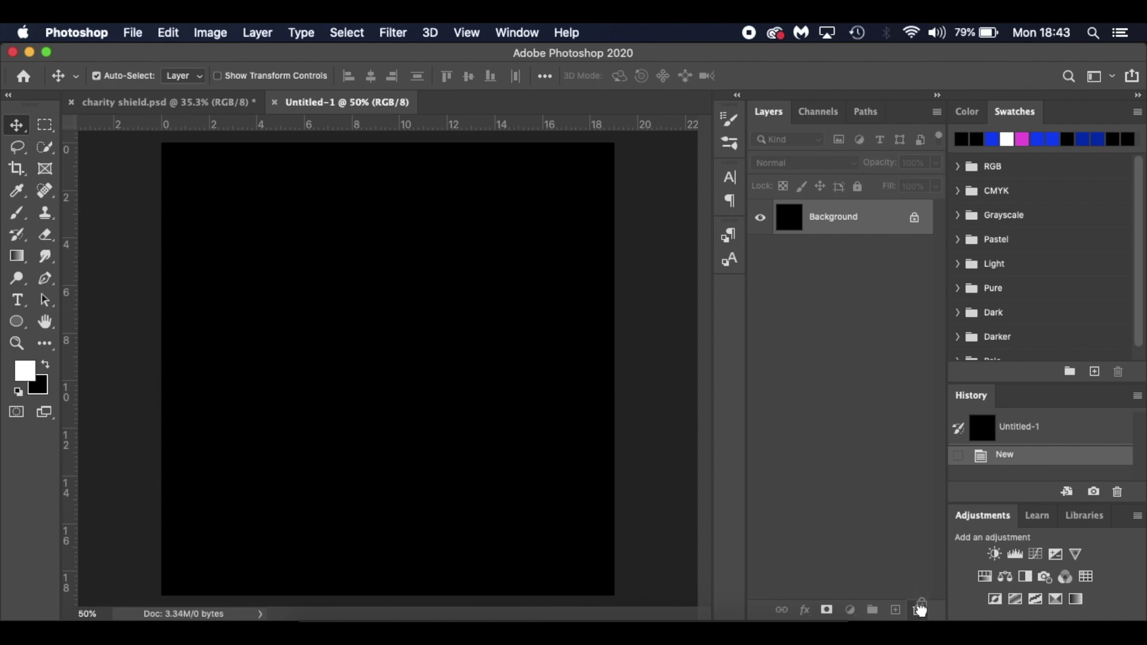
{"action": "key", "text": "x"}
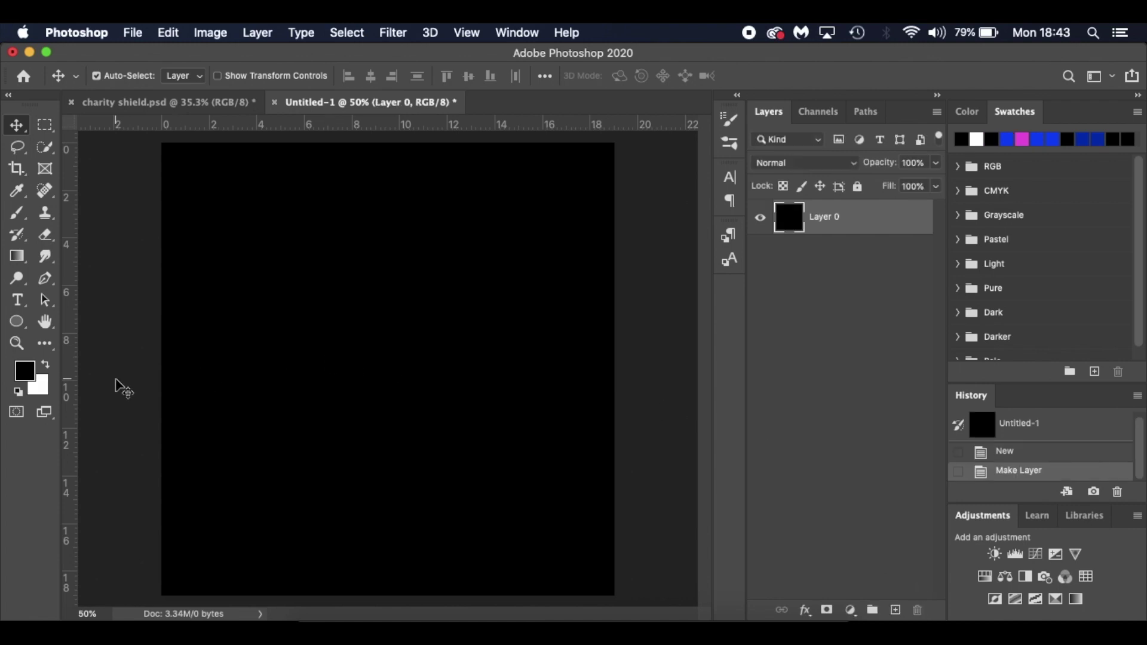
{"action": "key", "text": "x"}
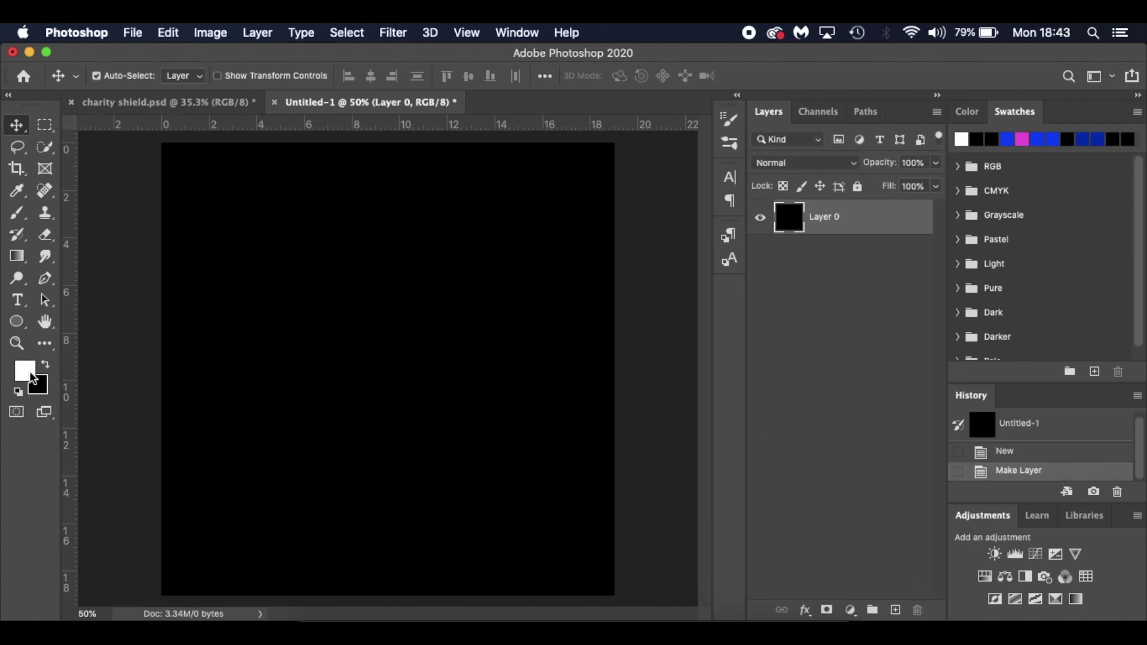
{"action": "key", "text": "super"}
{"action": "key", "text": "super+BackSpace"}
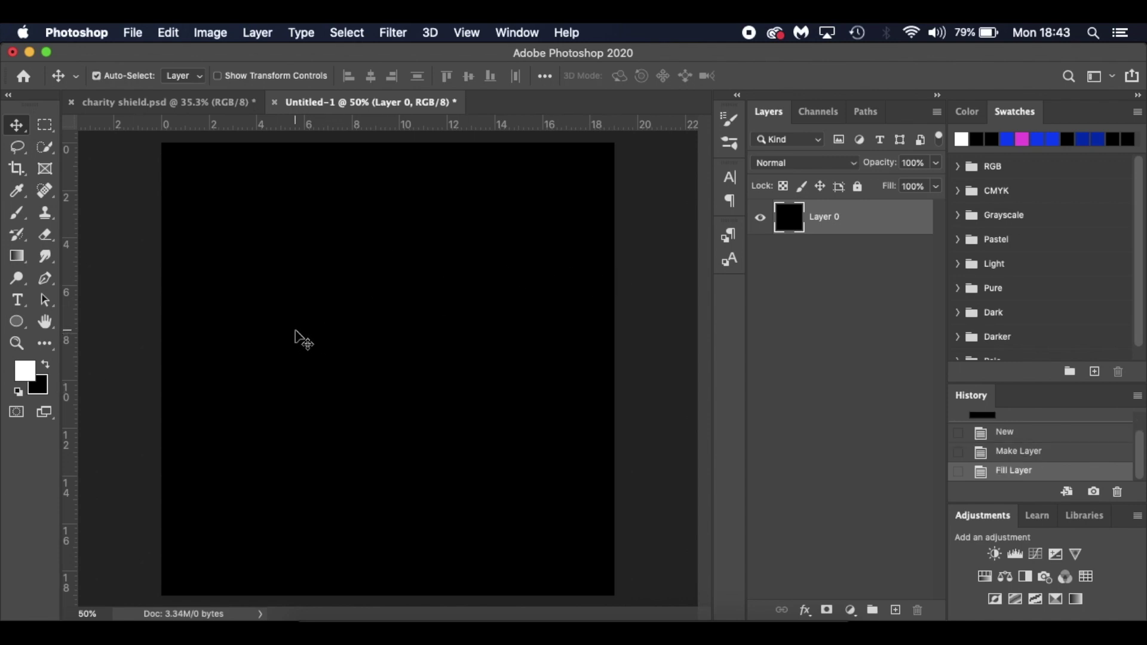
{"action": "key", "text": "u"}
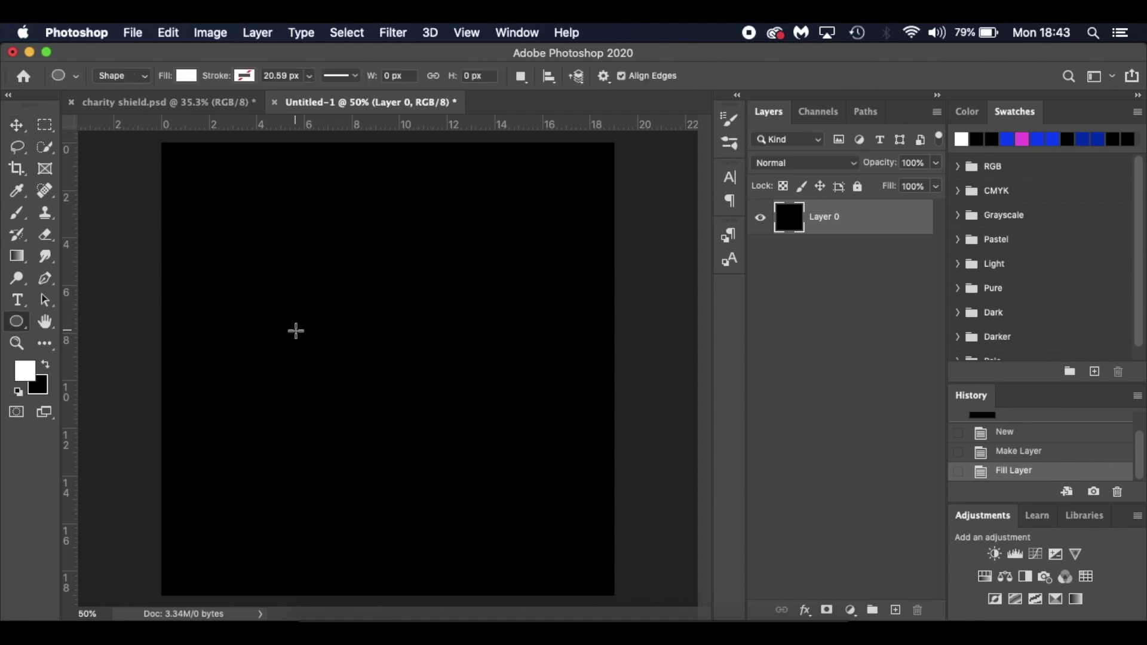
Step: Choose the Ellipse Tool and set its fill colour to blue 0a47fc
{"action": "left_click", "coordinate": [19, 326]}
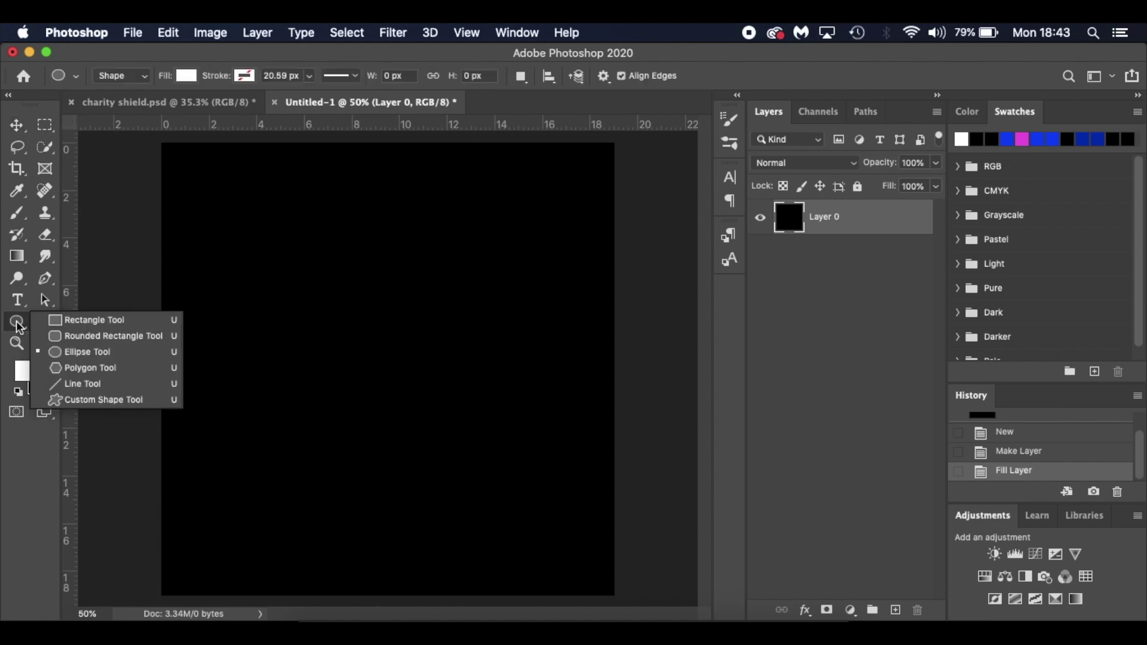
{"action": "left_click", "coordinate": [120, 350]}
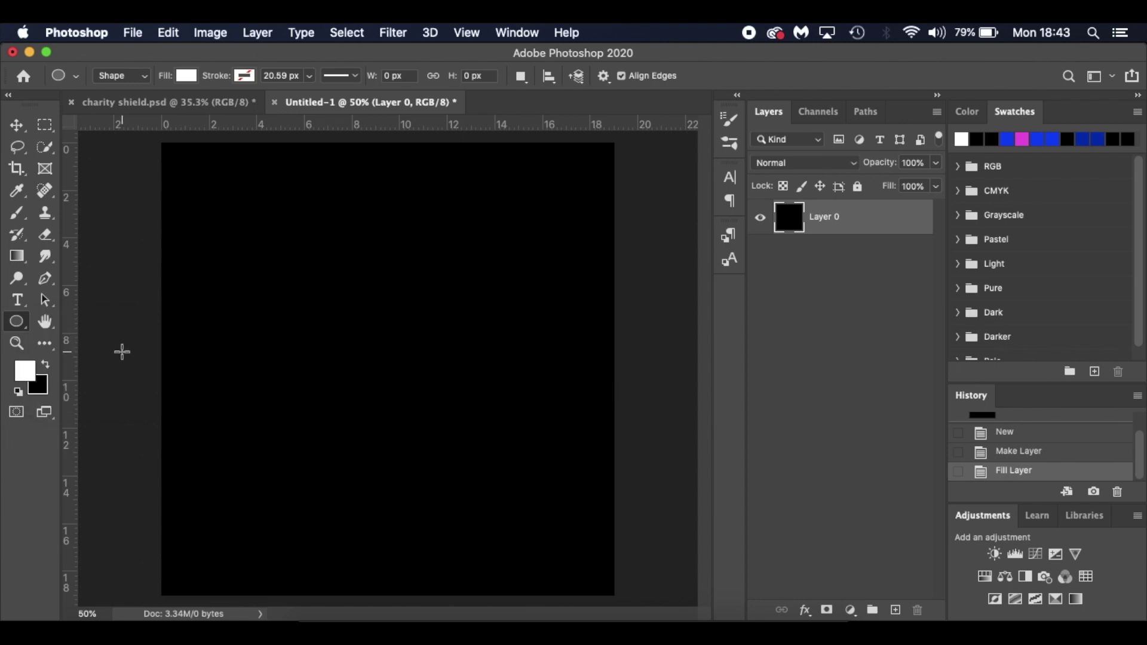
{"action": "left_click", "coordinate": [173, 77]}
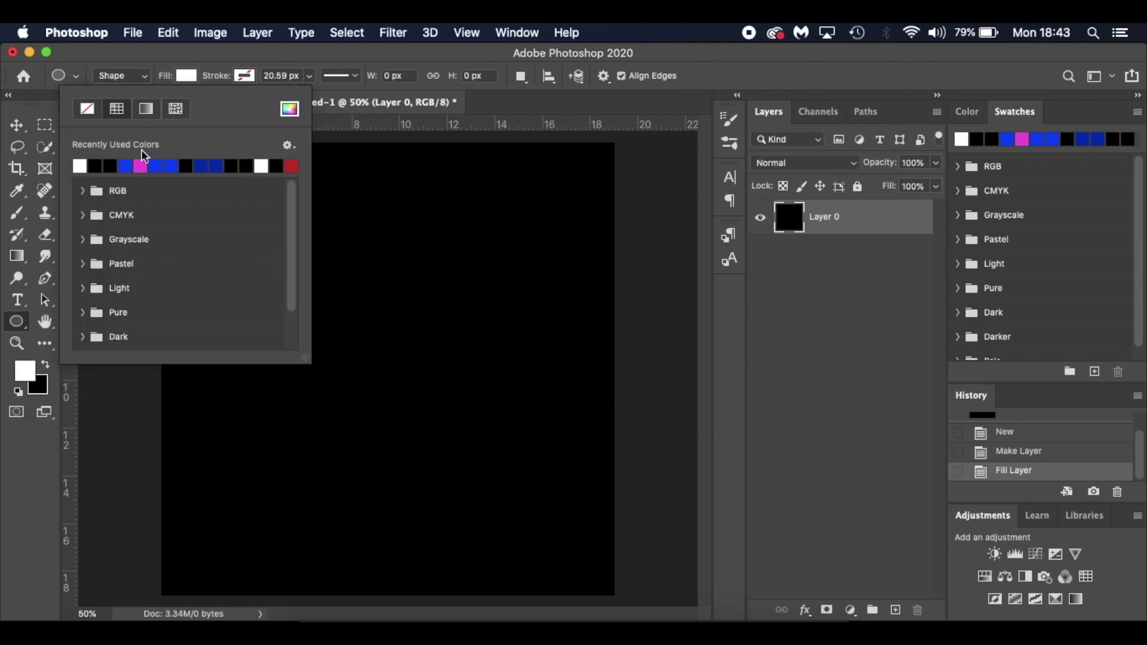
{"action": "left_click", "coordinate": [129, 168]}
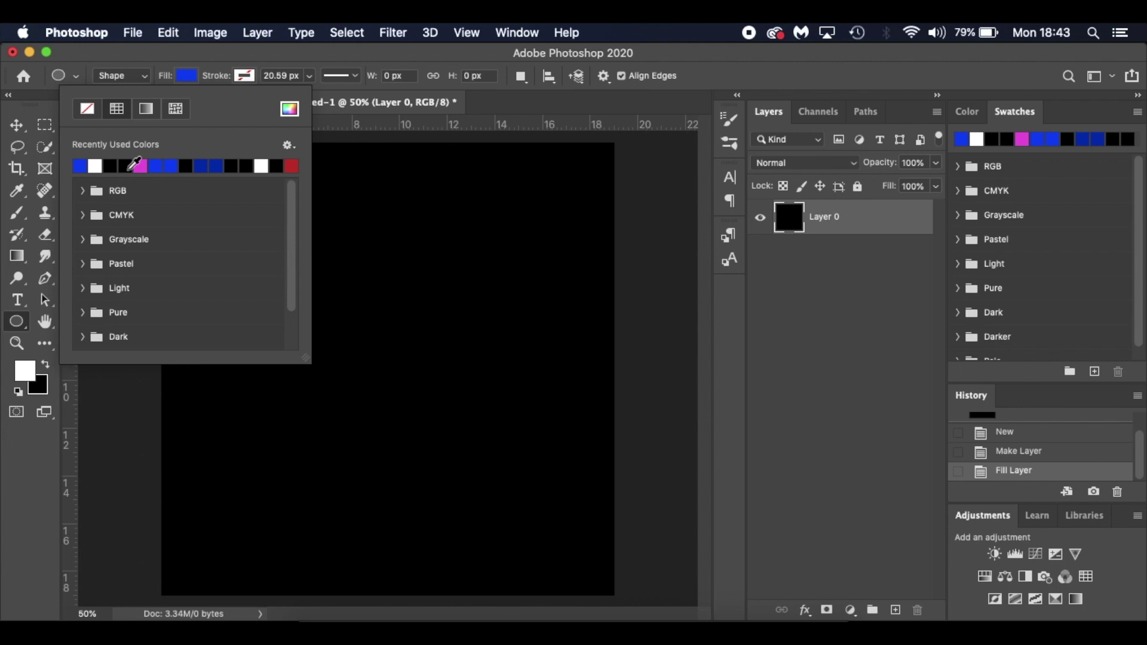
{"action": "left_click", "coordinate": [290, 108]}
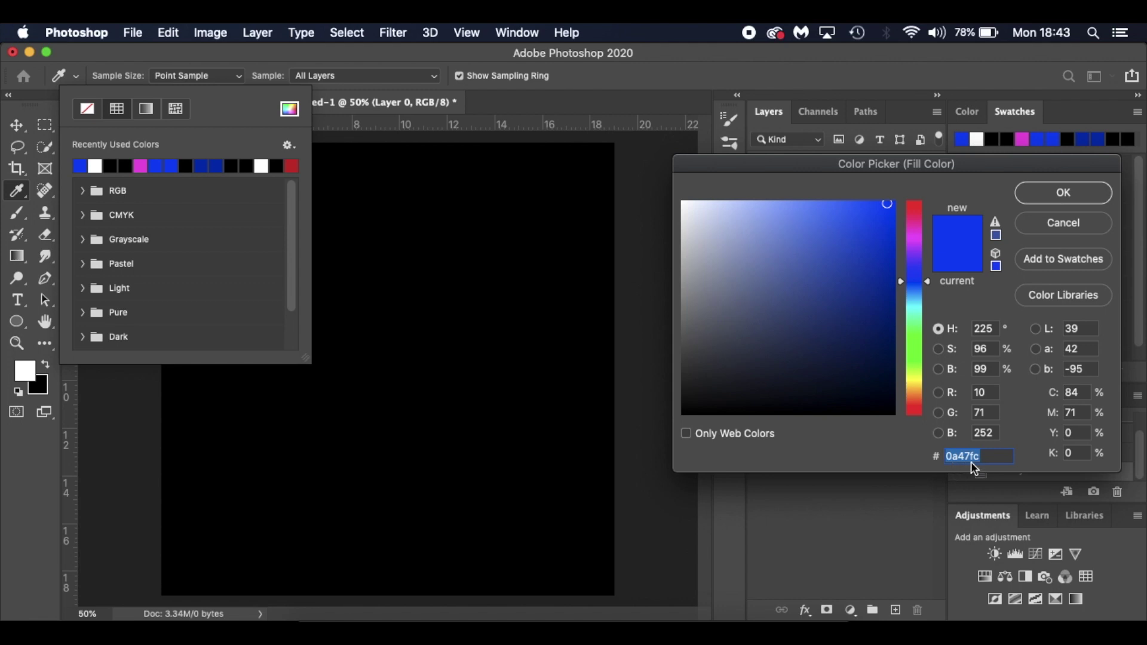
{"action": "left_click", "coordinate": [1054, 203]}
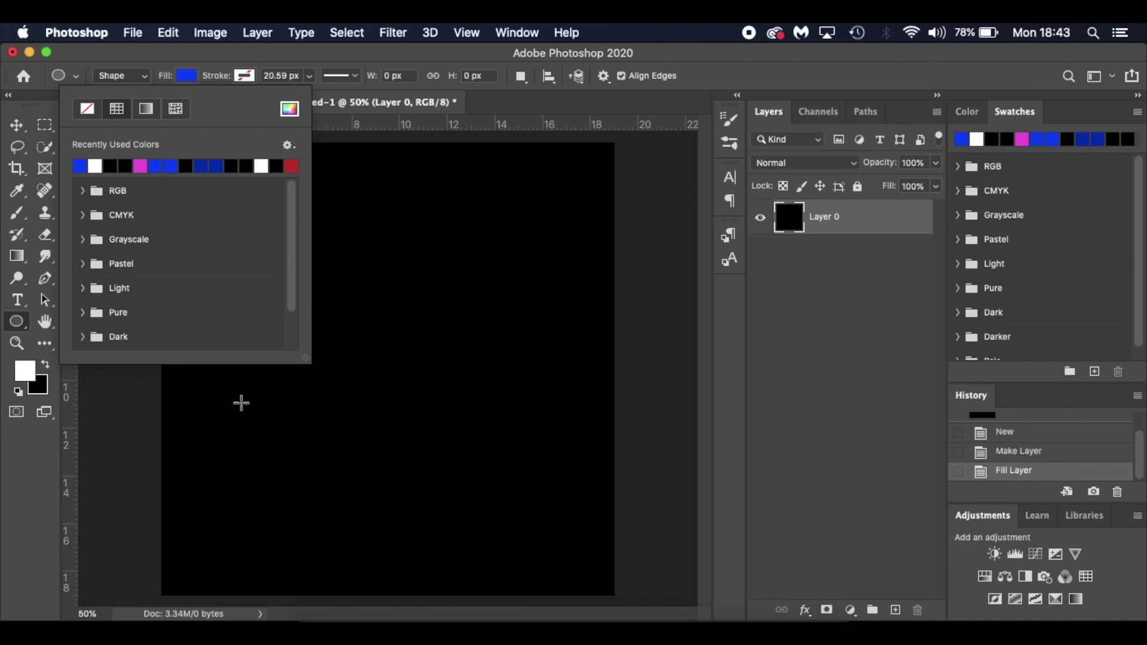
{"action": "left_click", "coordinate": [187, 76]}
Step: Set the ellipse stroke to none and draw a large circle in the canvas centre
{"action": "key", "text": "i"}
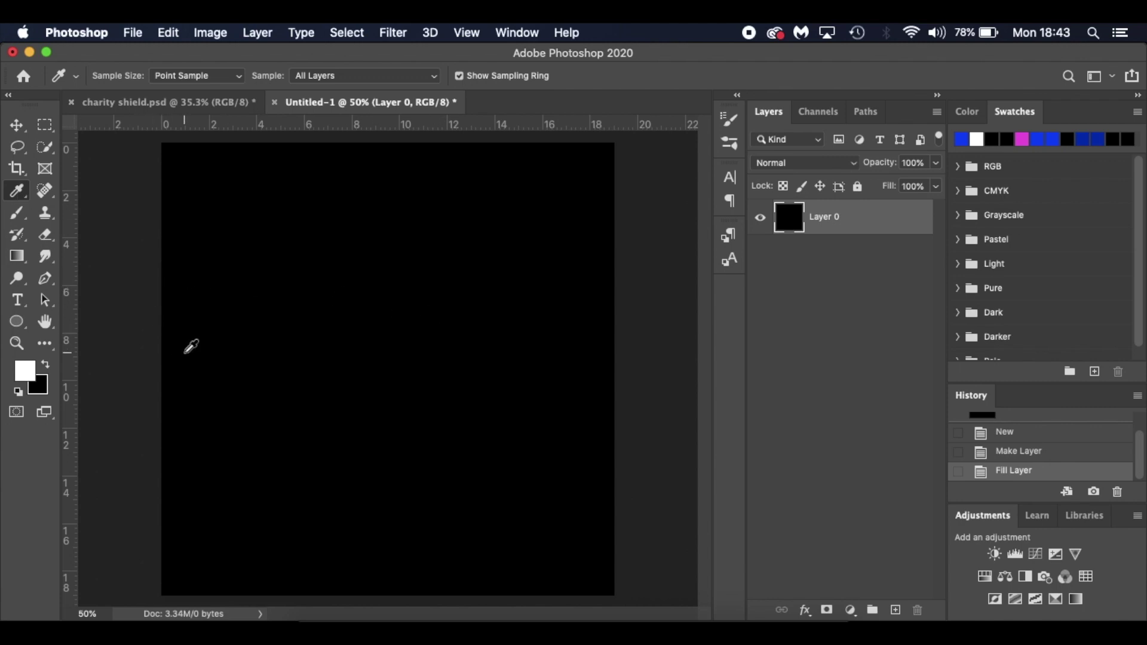
{"action": "left_click", "coordinate": [17, 322]}
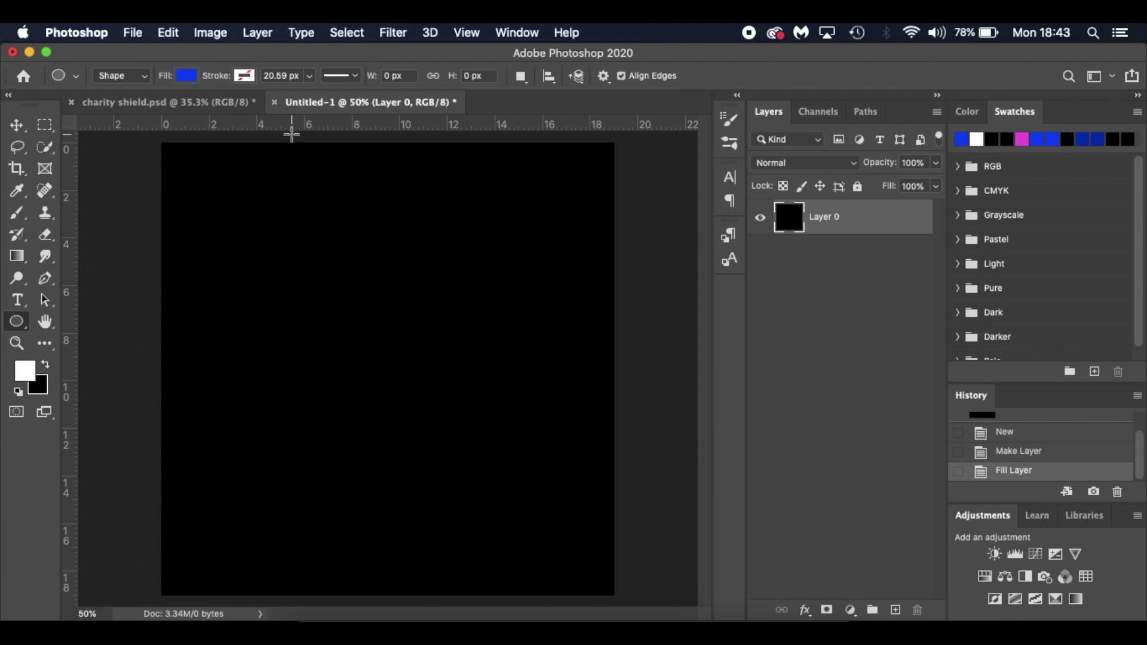
{"action": "left_click", "coordinate": [244, 75]}
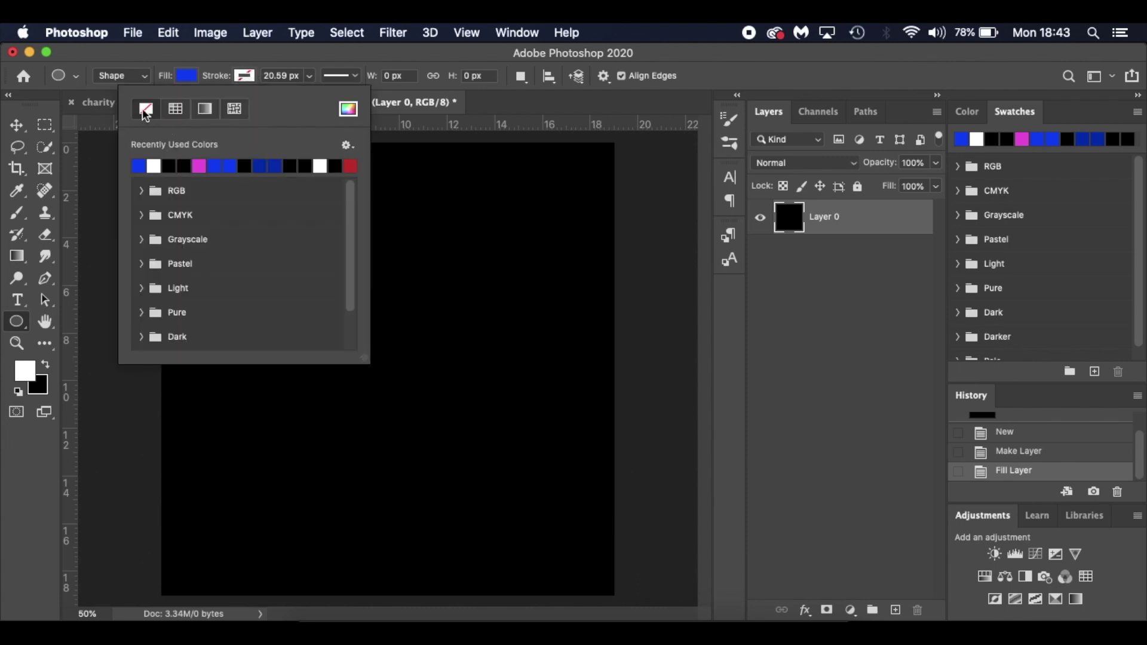
{"action": "left_click", "coordinate": [242, 76]}
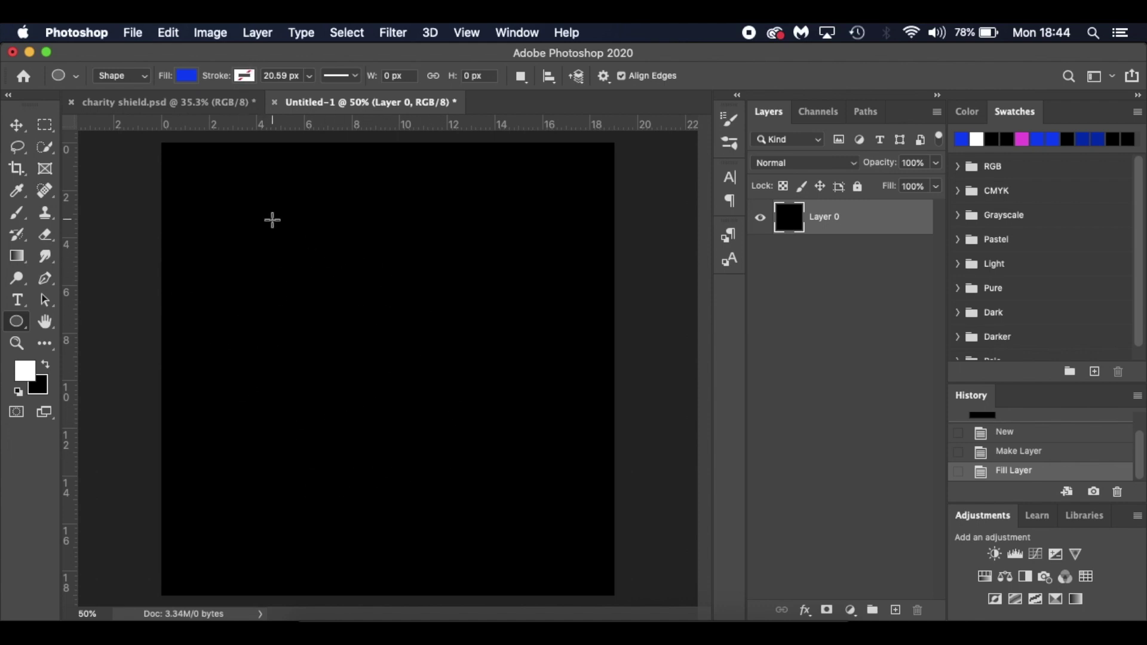
{"action": "left_click_drag", "start_coordinate": [272, 220], "coordinate": [575, 516]}
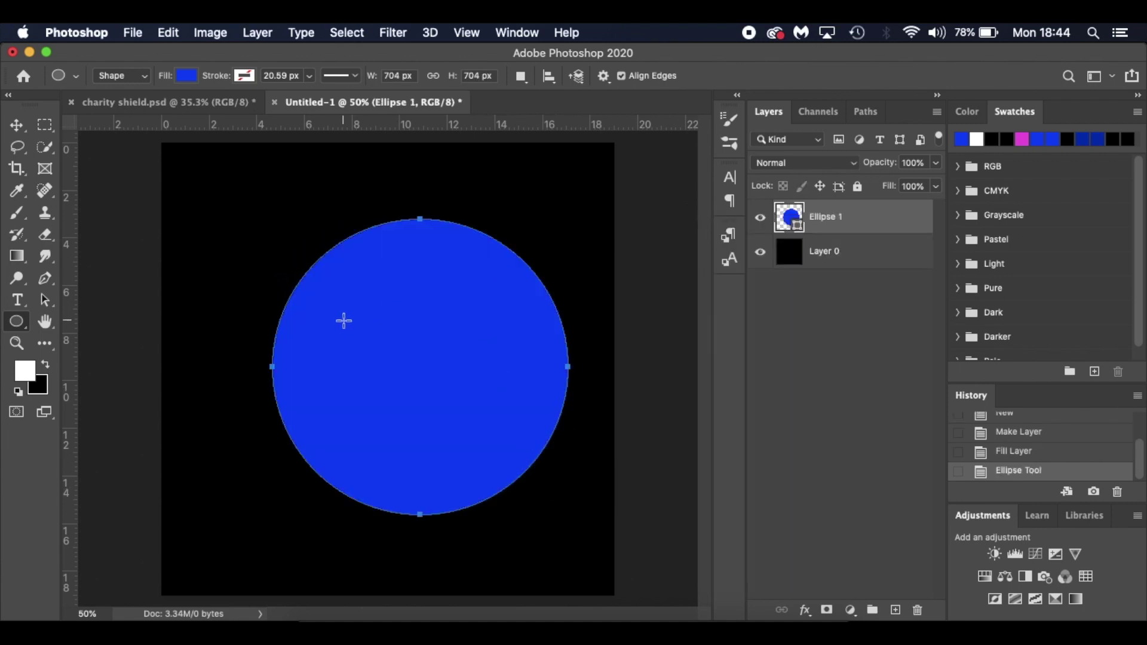
Step: Raise the blue circle past the top edge and scale it to 114.09%, comparing with the reference poster
{"action": "key", "text": "v"}
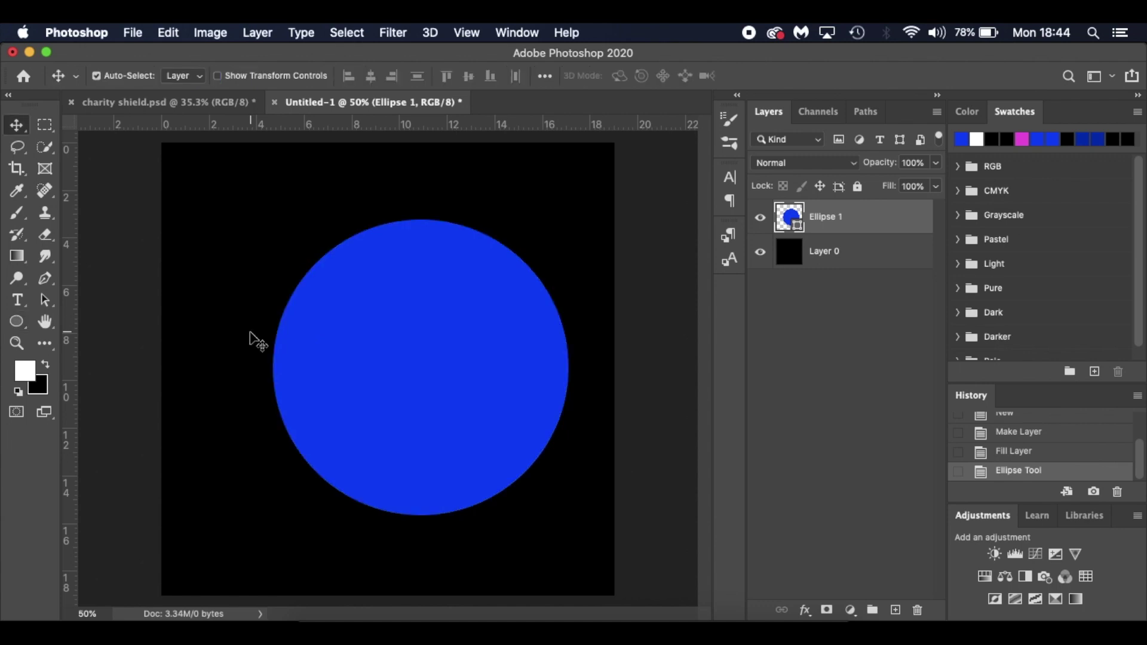
{"action": "left_click_drag", "start_coordinate": [423, 353], "coordinate": [387, 242]}
{"action": "key", "text": "super+t"}
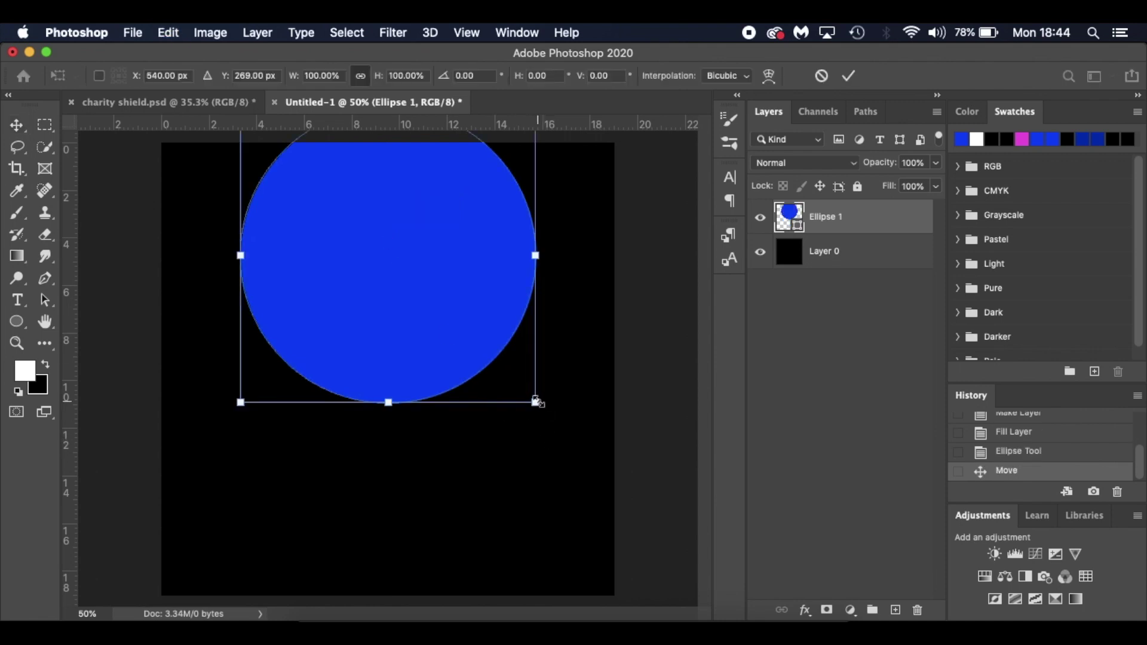
{"action": "left_click_drag", "start_coordinate": [536, 402], "coordinate": [554, 423]}
{"action": "mouse_move", "coordinate": [435, 274]}
{"action": "left_mouse_down"}
{"action": "mouse_move", "coordinate": [436, 284]}
{"action": "mouse_move", "coordinate": [438, 275]}
{"action": "left_mouse_up"}
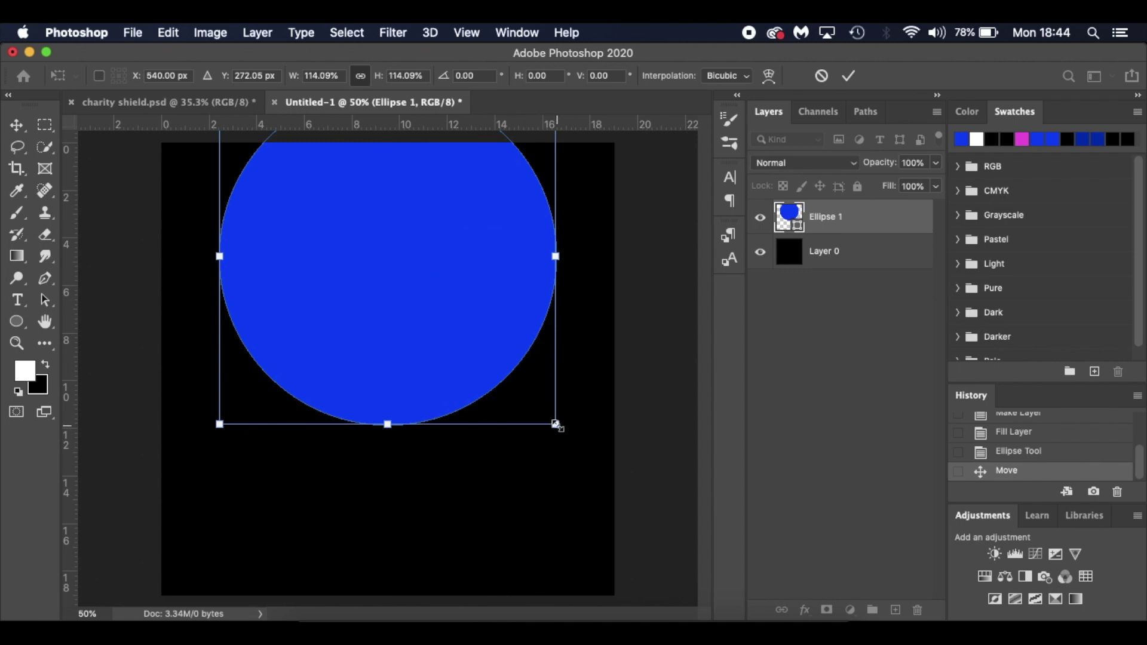
{"action": "left_click_drag", "start_coordinate": [554, 420], "coordinate": [548, 417]}
{"action": "key", "text": "Return"}
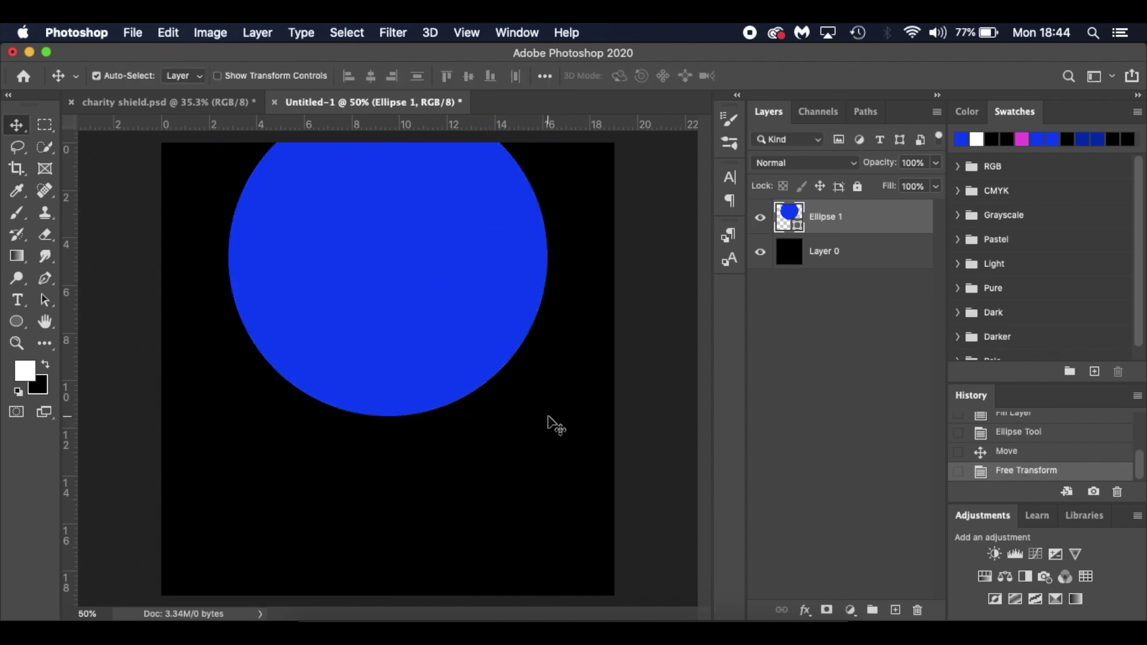
{"action": "left_click", "coordinate": [128, 109]}
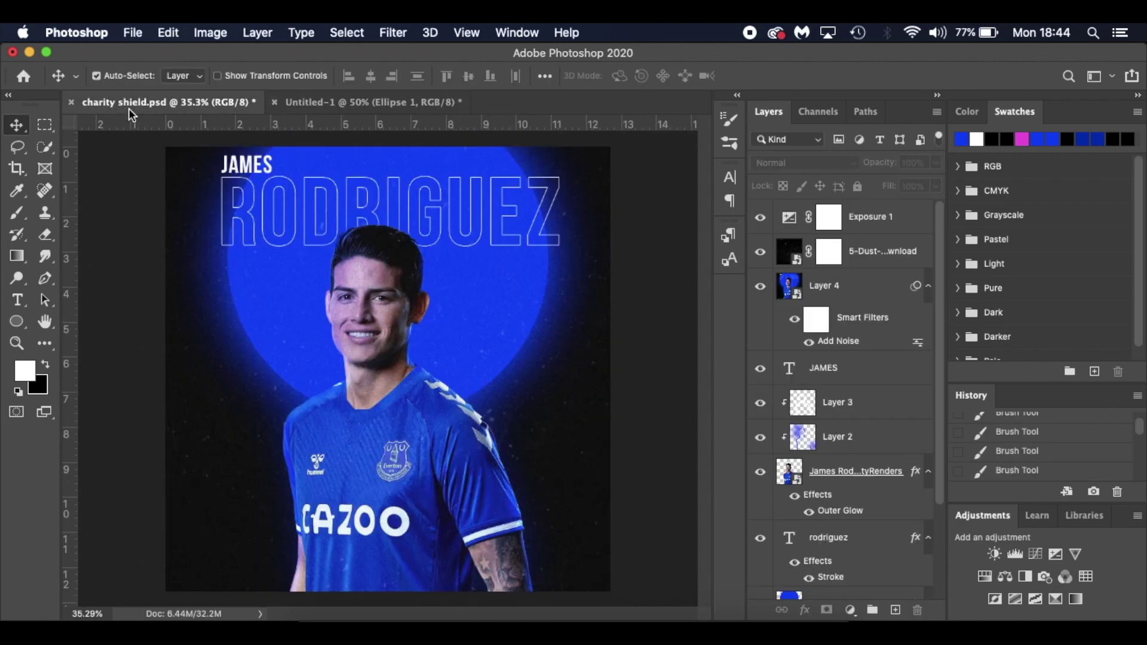
{"action": "left_click", "coordinate": [311, 100]}
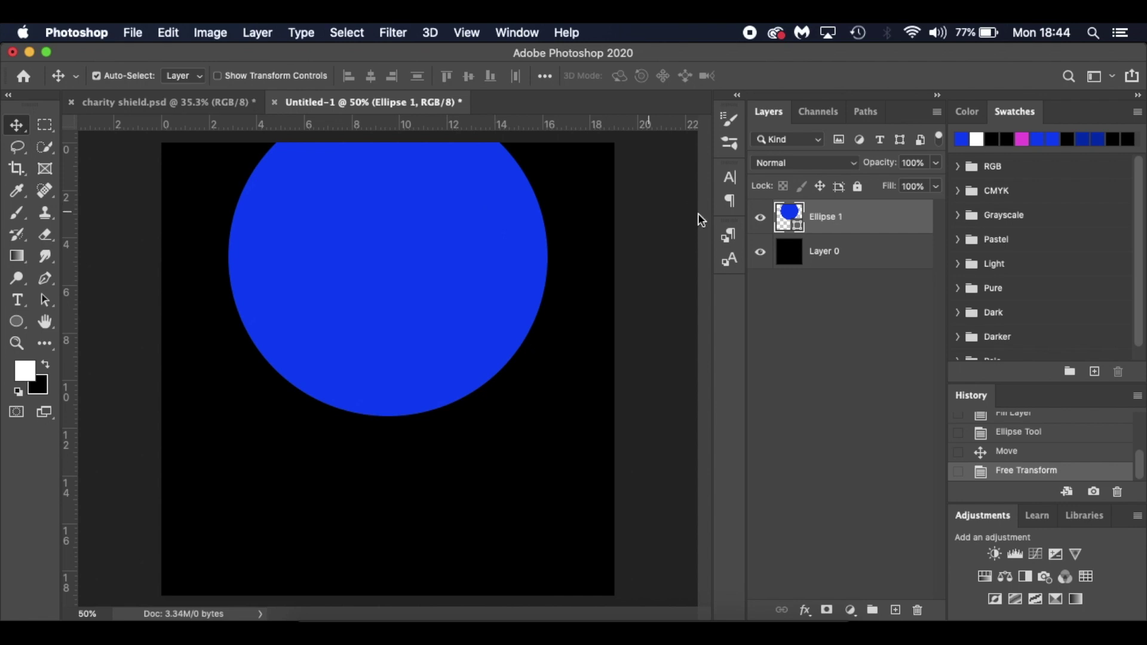
Step: Give Ellipse 1 an Outer Glow in blue 0a47fc at 80% opacity and 250 px size
{"action": "double_click", "coordinate": [873, 218]}
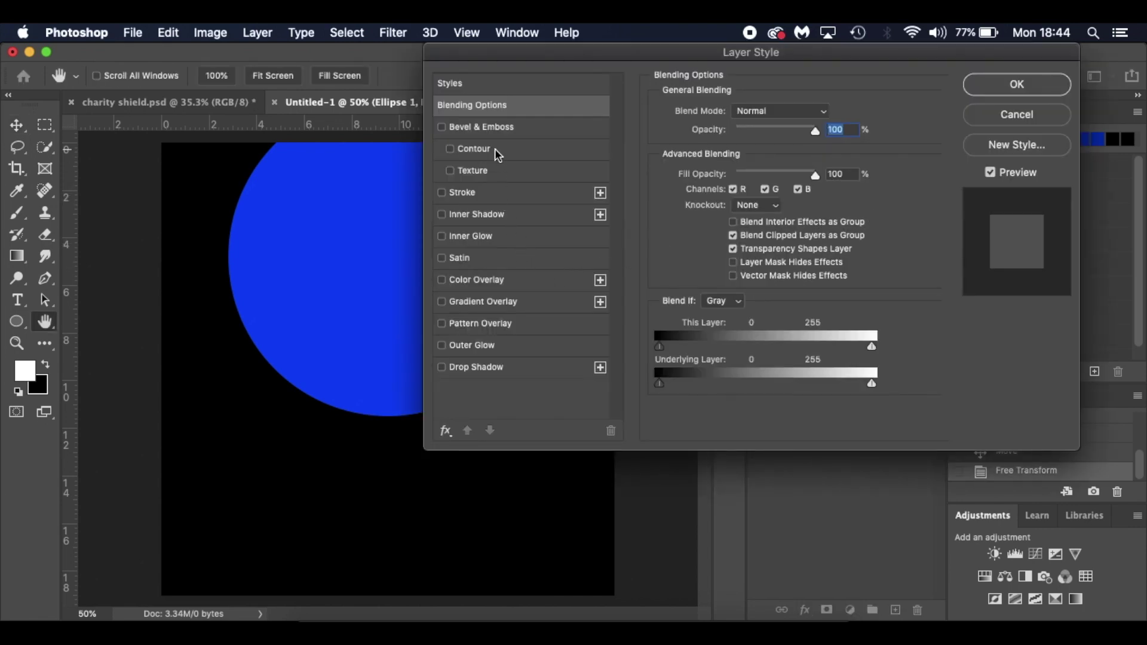
{"action": "left_click", "coordinate": [505, 346]}
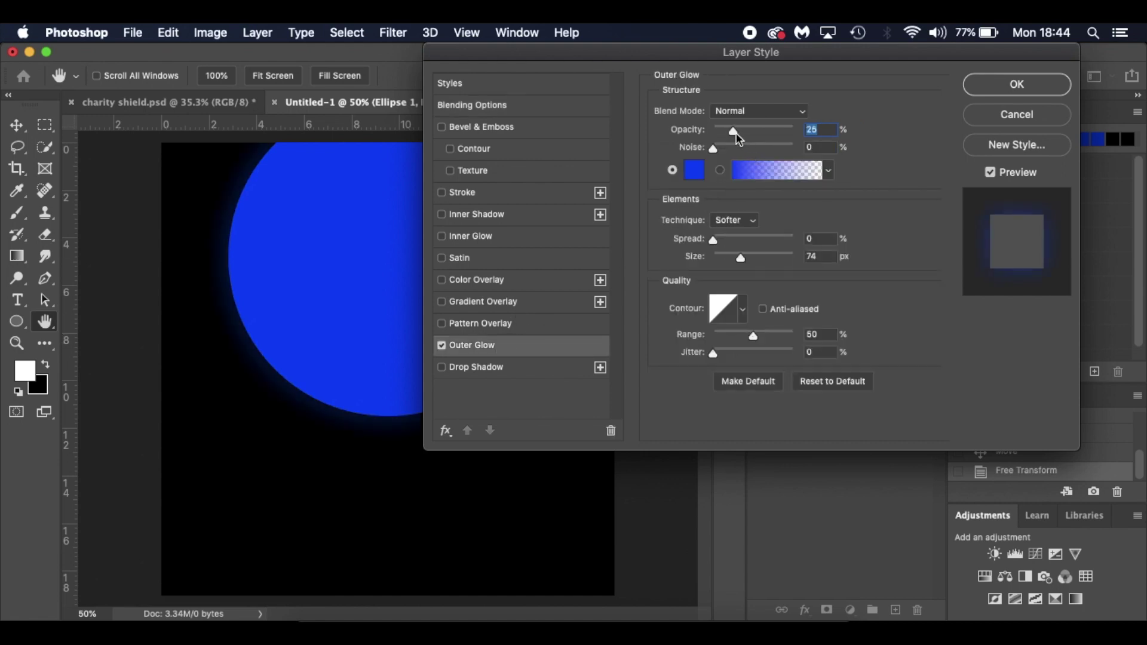
{"action": "left_click_drag", "start_coordinate": [733, 131], "coordinate": [774, 134]}
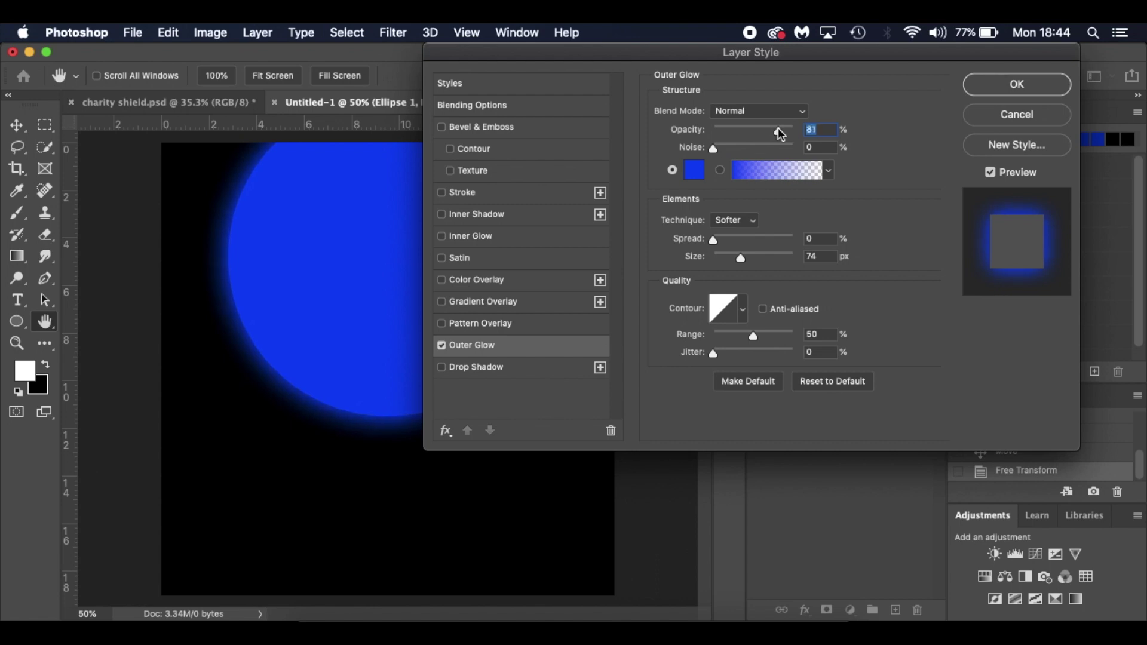
{"action": "left_click_drag", "start_coordinate": [778, 127], "coordinate": [777, 127]}
{"action": "left_click", "coordinate": [693, 175]}
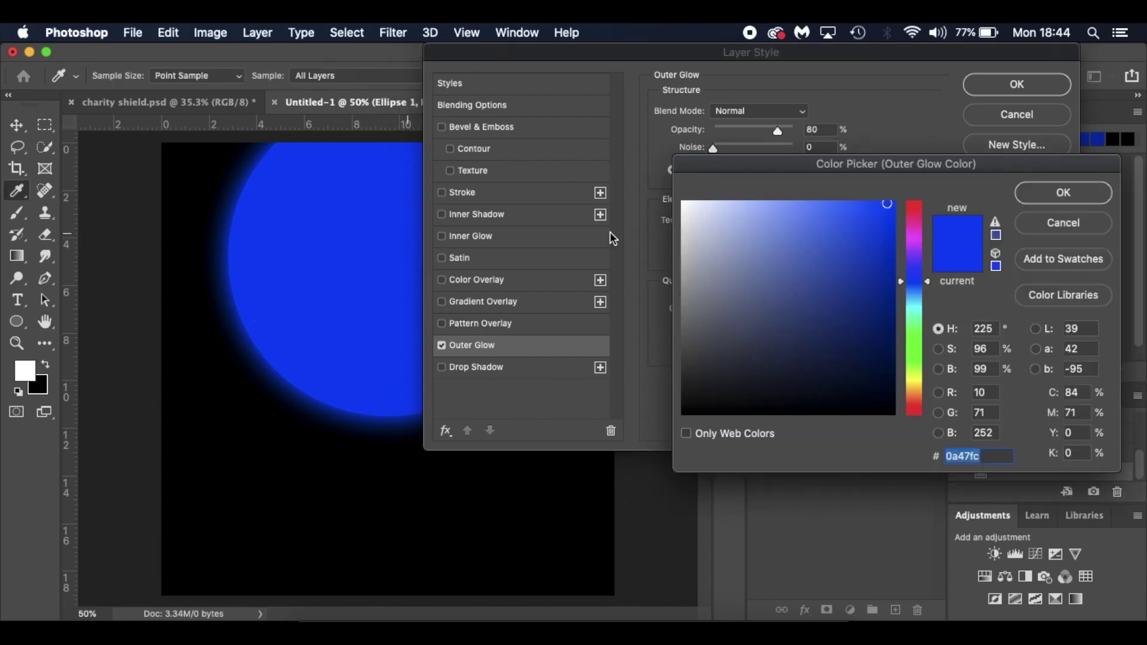
{"action": "left_click", "coordinate": [1064, 193]}
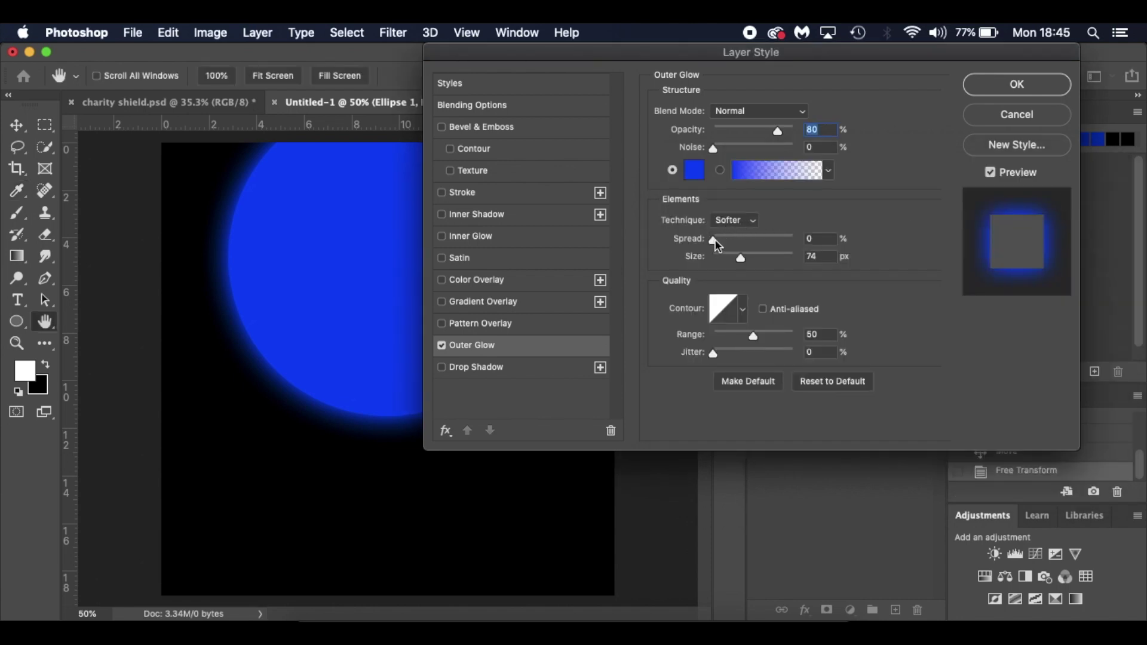
{"action": "left_click_drag", "start_coordinate": [740, 257], "coordinate": [845, 259]}
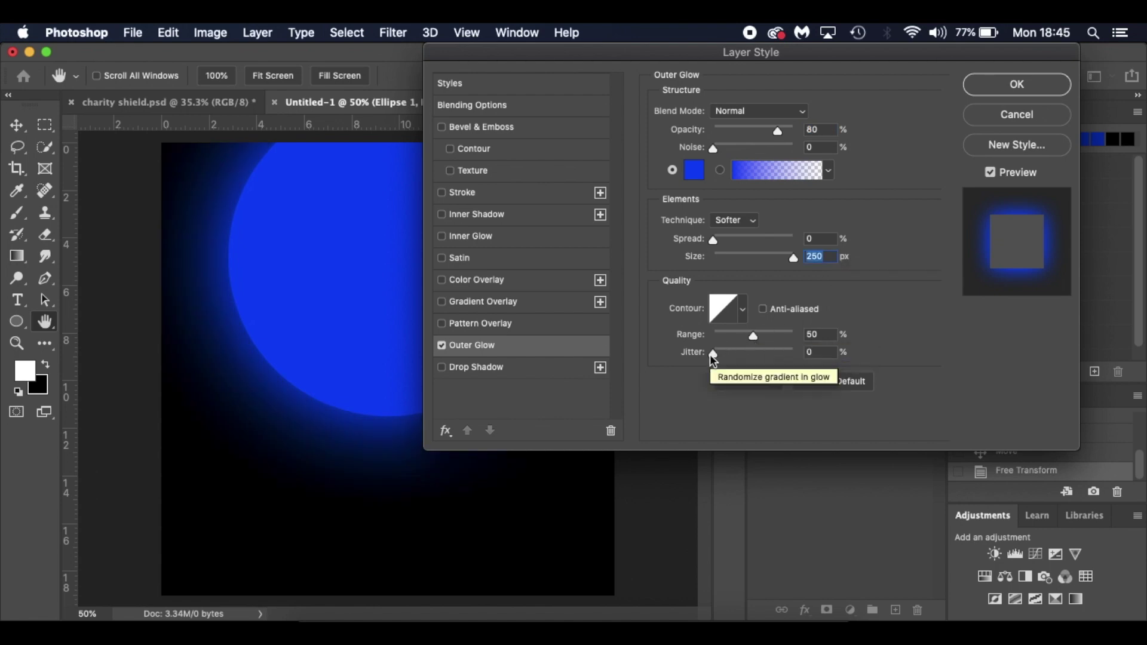
{"action": "left_click", "coordinate": [1019, 84]}
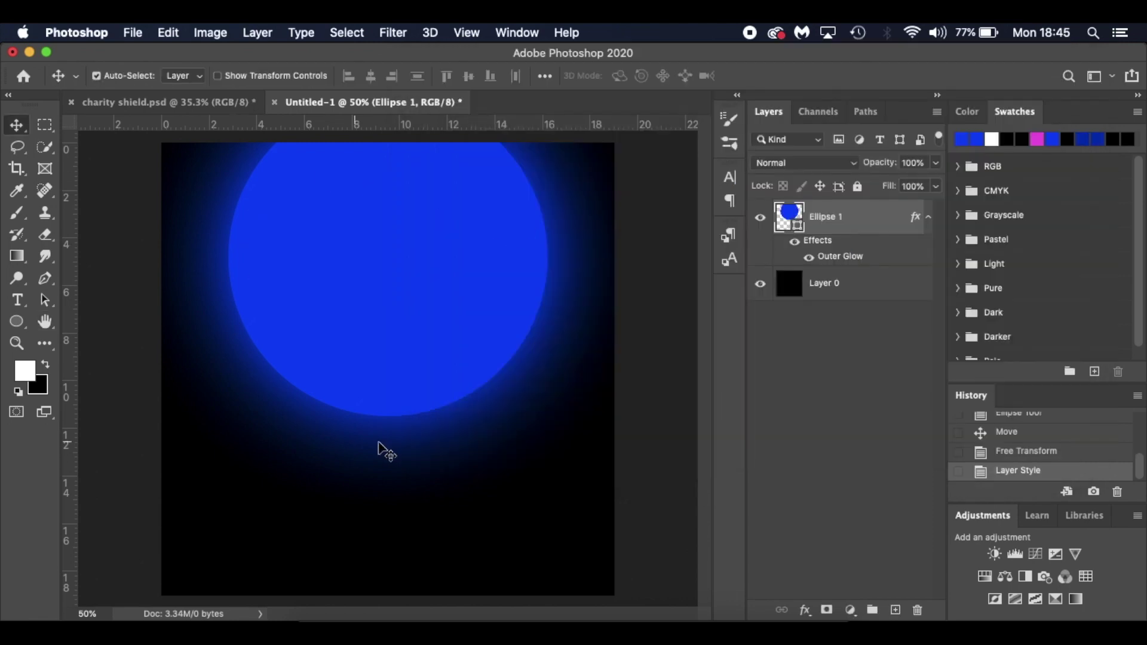
Step: Drop the James Rodriguez PNG onto the canvas and scale it to 42.27% over the circle
{"action": "left_click", "coordinate": [235, 102]}
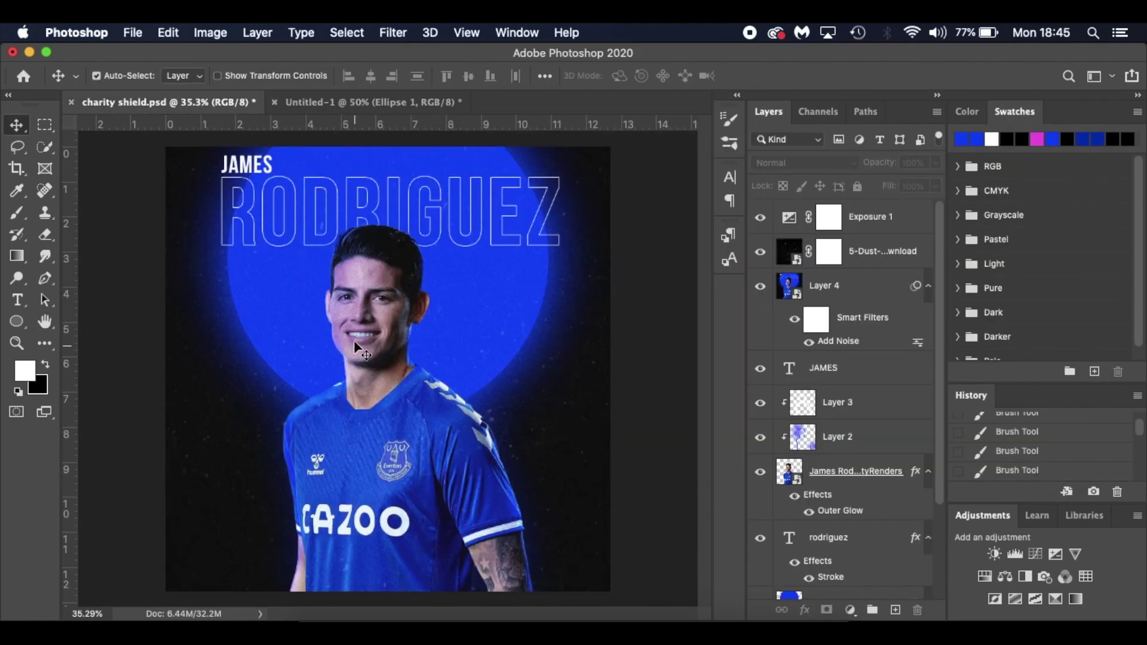
{"action": "left_click", "coordinate": [393, 107]}
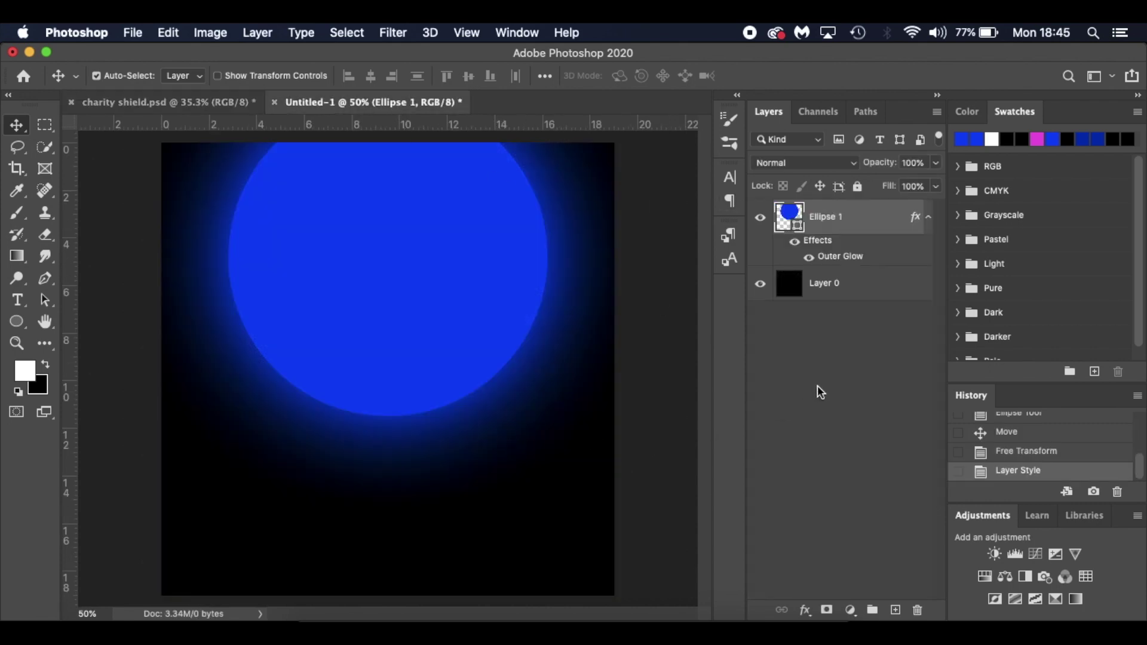
{"action": "left_click", "coordinate": [318, 627]}
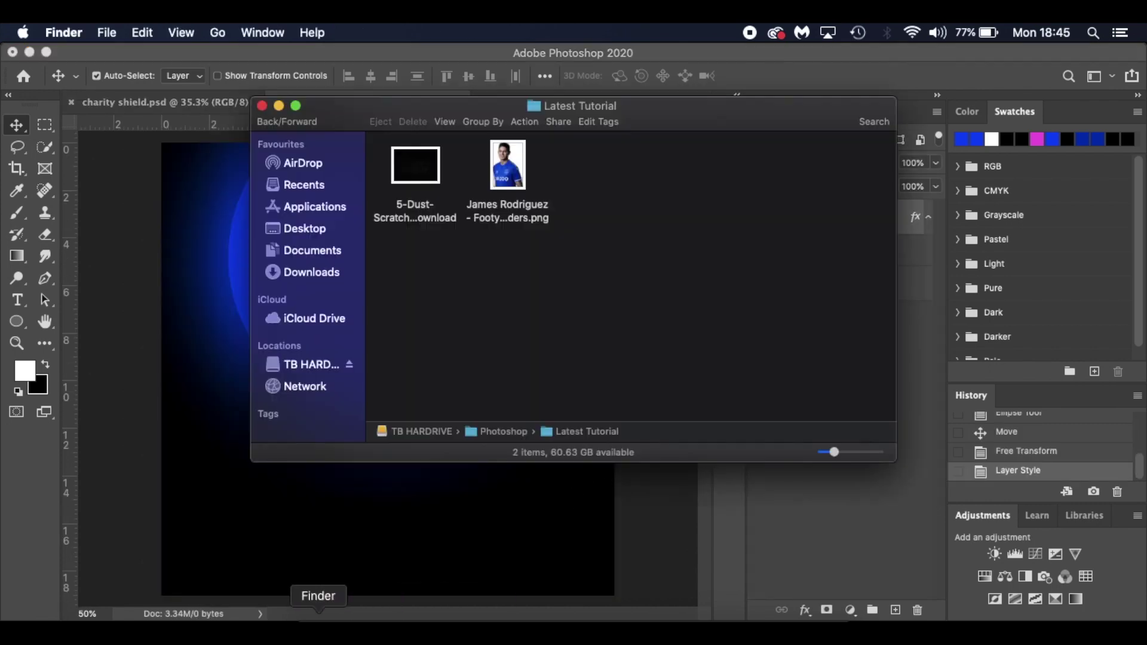
{"action": "left_click_drag", "start_coordinate": [514, 171], "coordinate": [212, 368]}
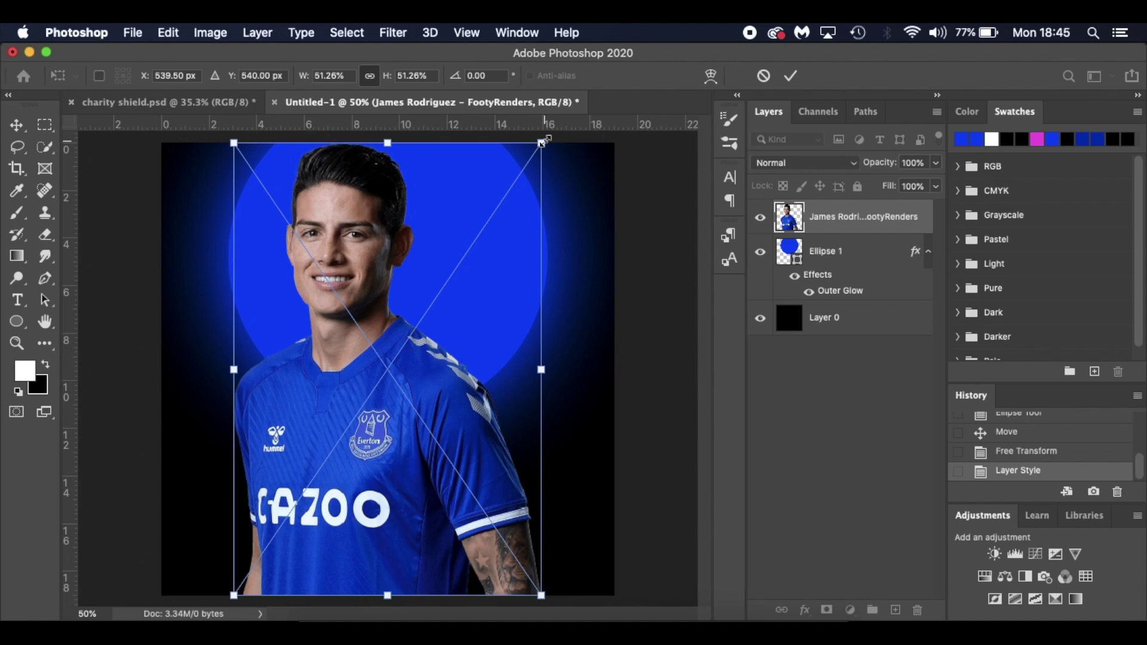
{"action": "left_click_drag", "start_coordinate": [543, 143], "coordinate": [504, 188]}
{"action": "left_click_drag", "start_coordinate": [438, 278], "coordinate": [454, 332]}
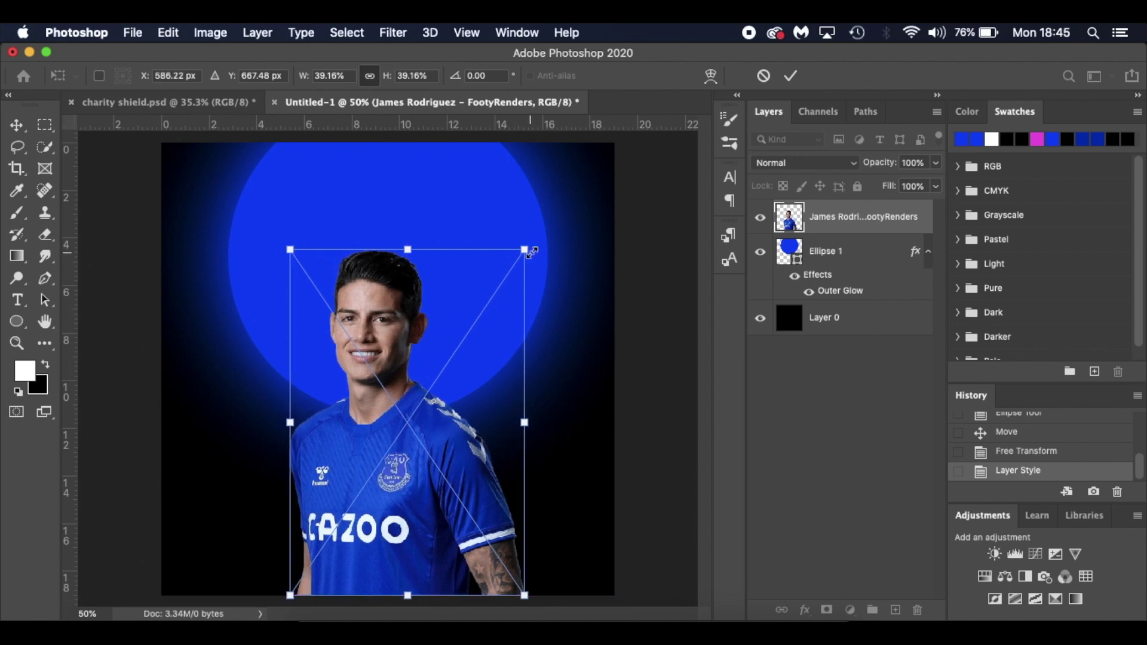
{"action": "left_click_drag", "start_coordinate": [525, 250], "coordinate": [543, 223]}
{"action": "left_click_drag", "start_coordinate": [483, 360], "coordinate": [471, 360]}
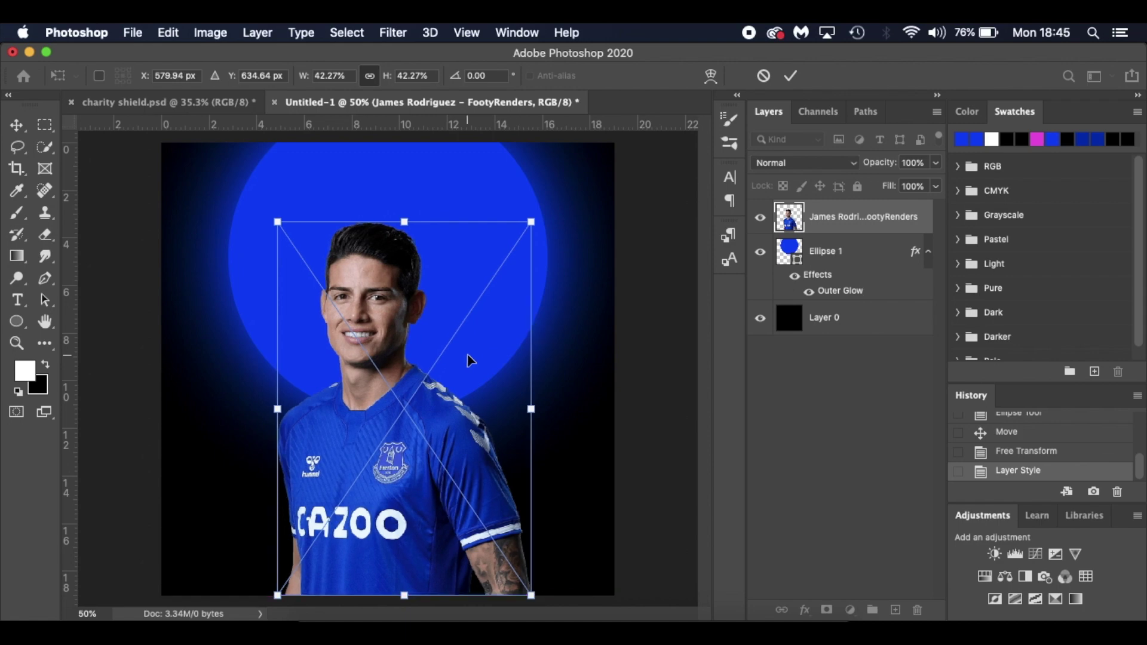
{"action": "key", "text": "Return"}
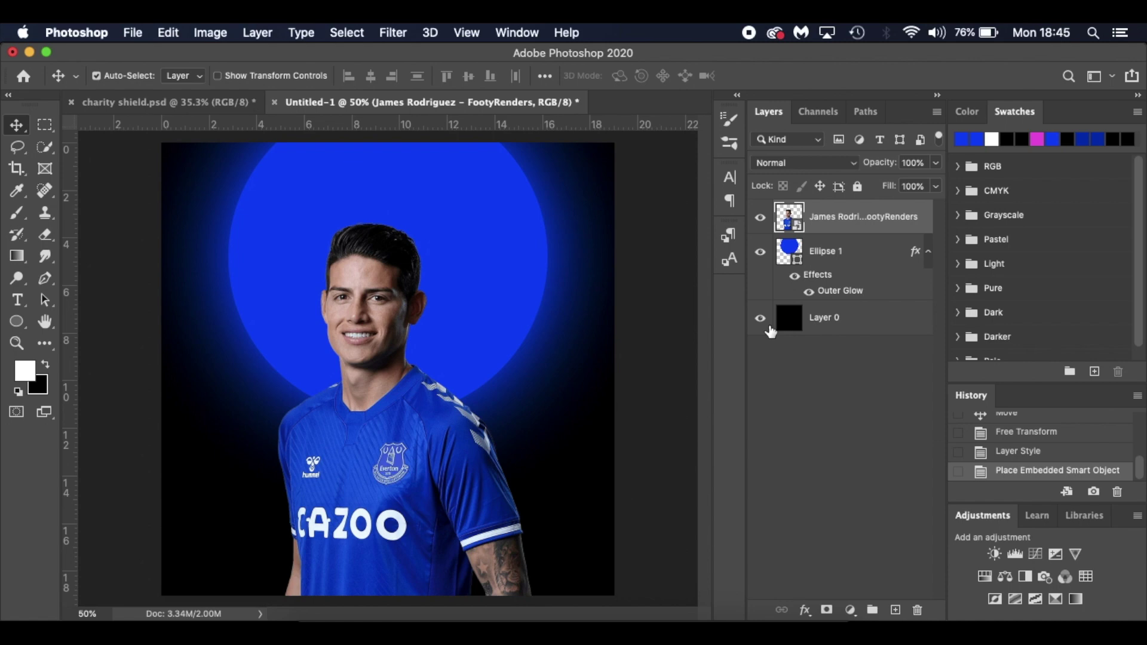
{"action": "left_click", "coordinate": [167, 102]}
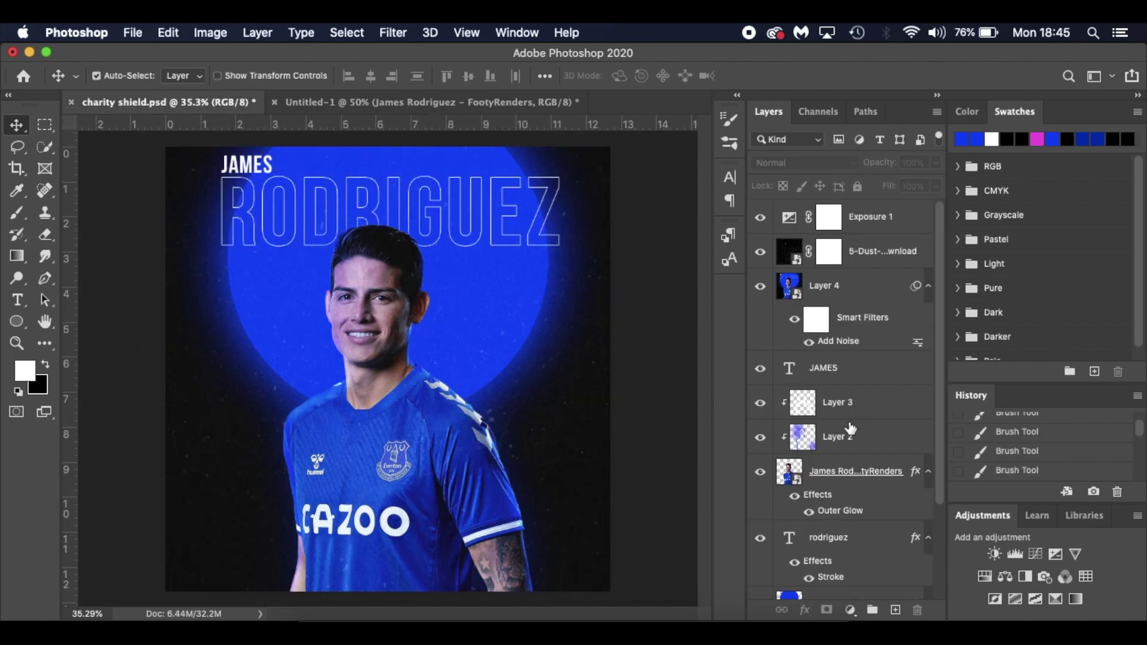
Step: Add a new Layer 1 and clip it to the player cutout
{"action": "left_click", "coordinate": [494, 102]}
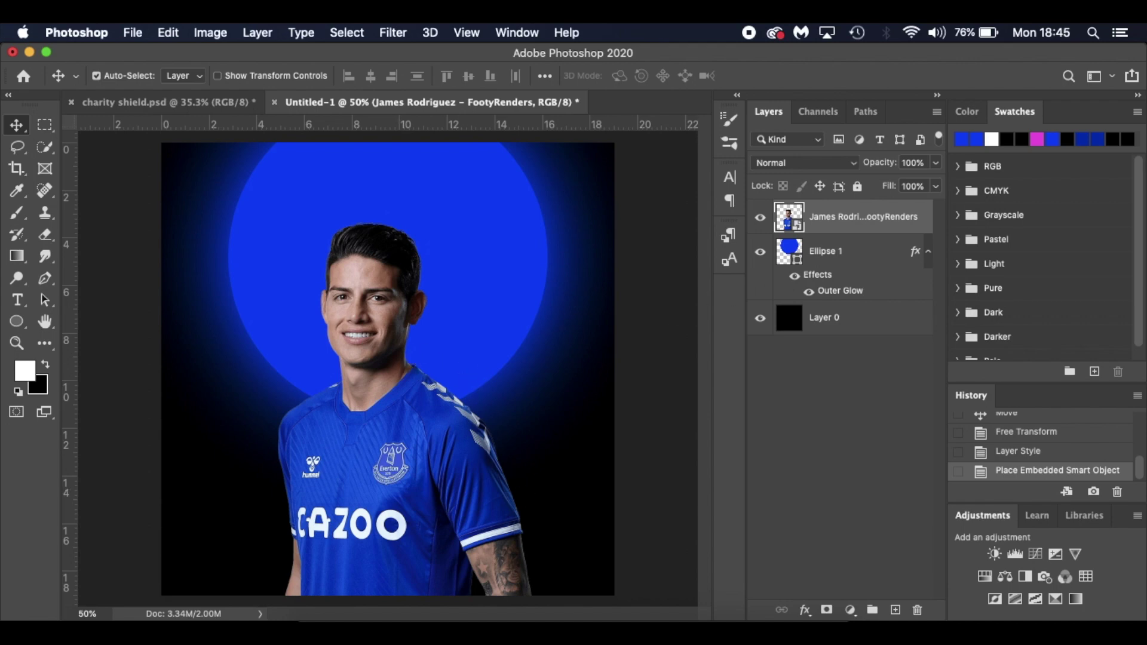
{"action": "left_click", "coordinate": [895, 611]}
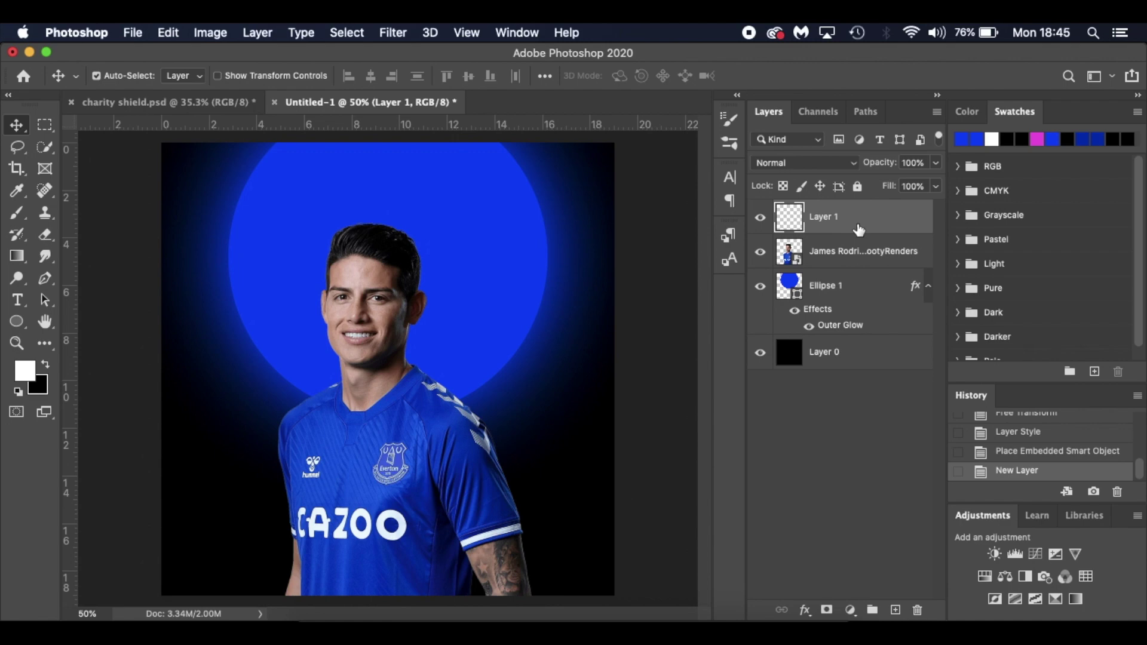
{"action": "left_click_drag", "start_coordinate": [859, 230], "coordinate": [888, 232]}
{"action": "left_click", "coordinate": [890, 234], "text": "alt"}
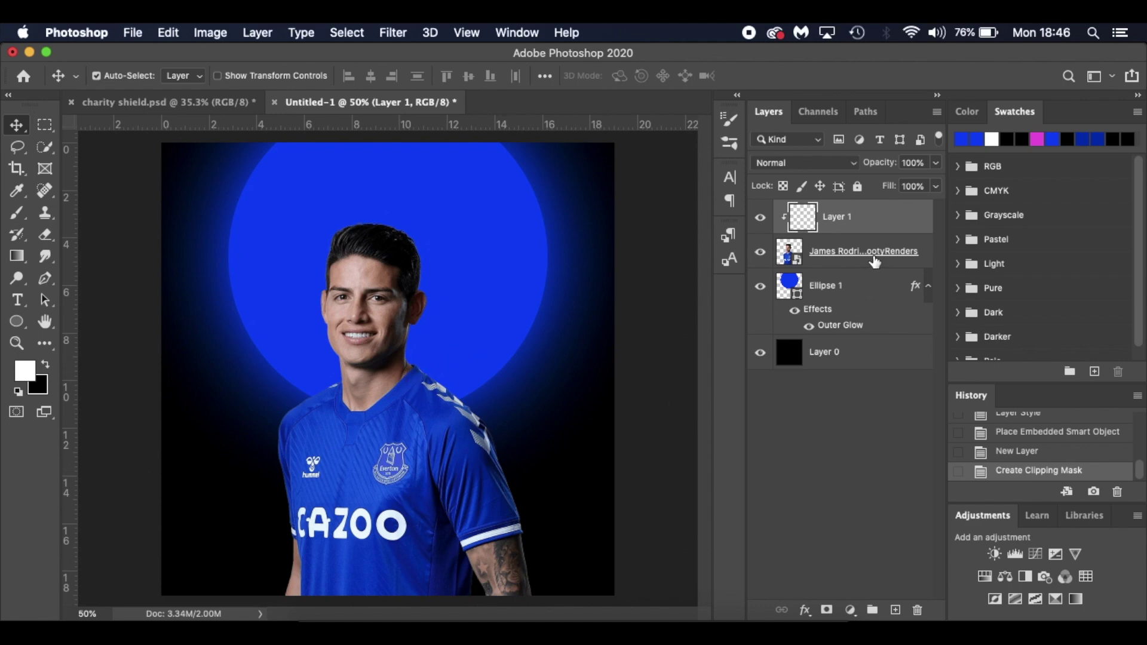
{"action": "right_click", "coordinate": [891, 237]}
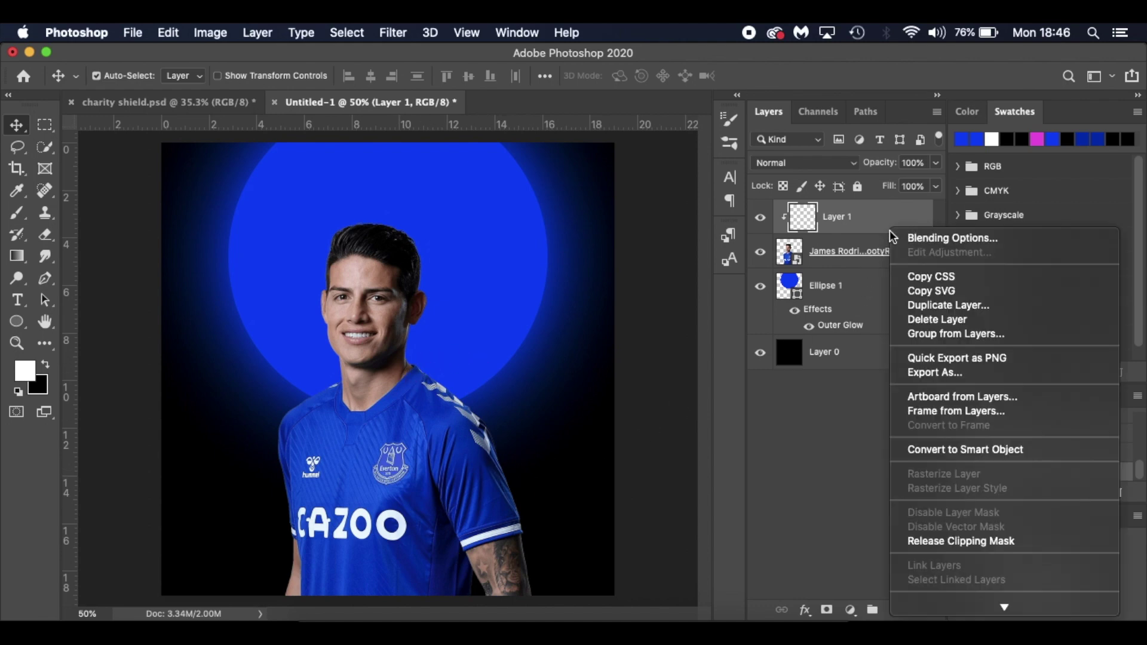
{"action": "left_click", "coordinate": [989, 541]}
{"action": "right_click", "coordinate": [889, 225]}
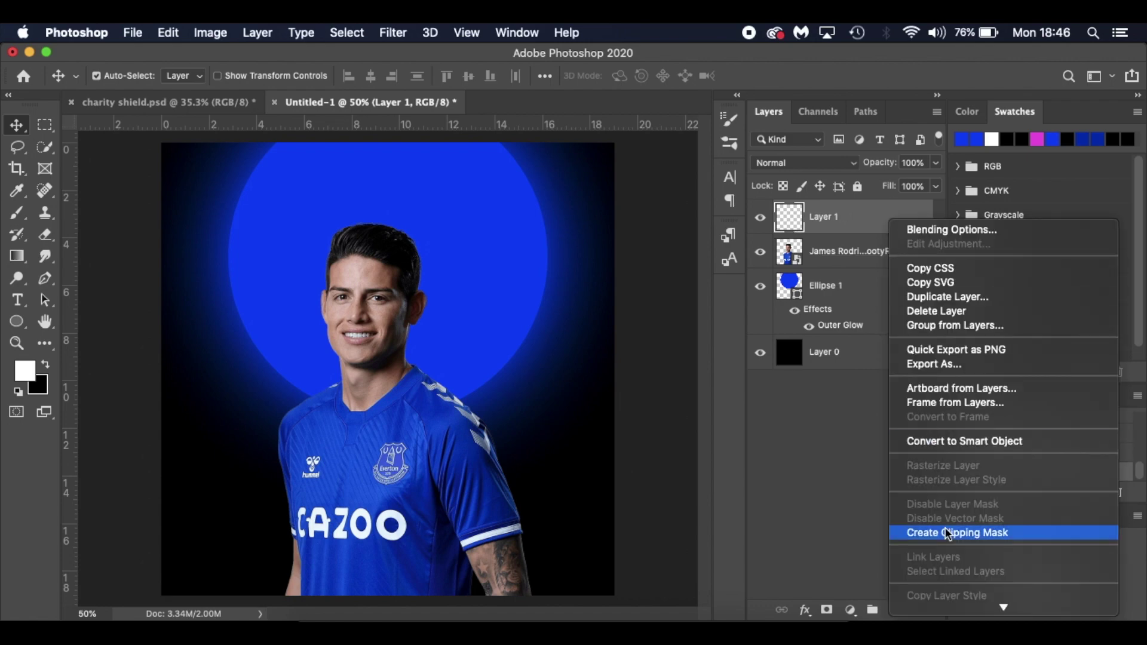
{"action": "left_click", "coordinate": [949, 534]}
{"action": "right_click", "coordinate": [884, 224]}
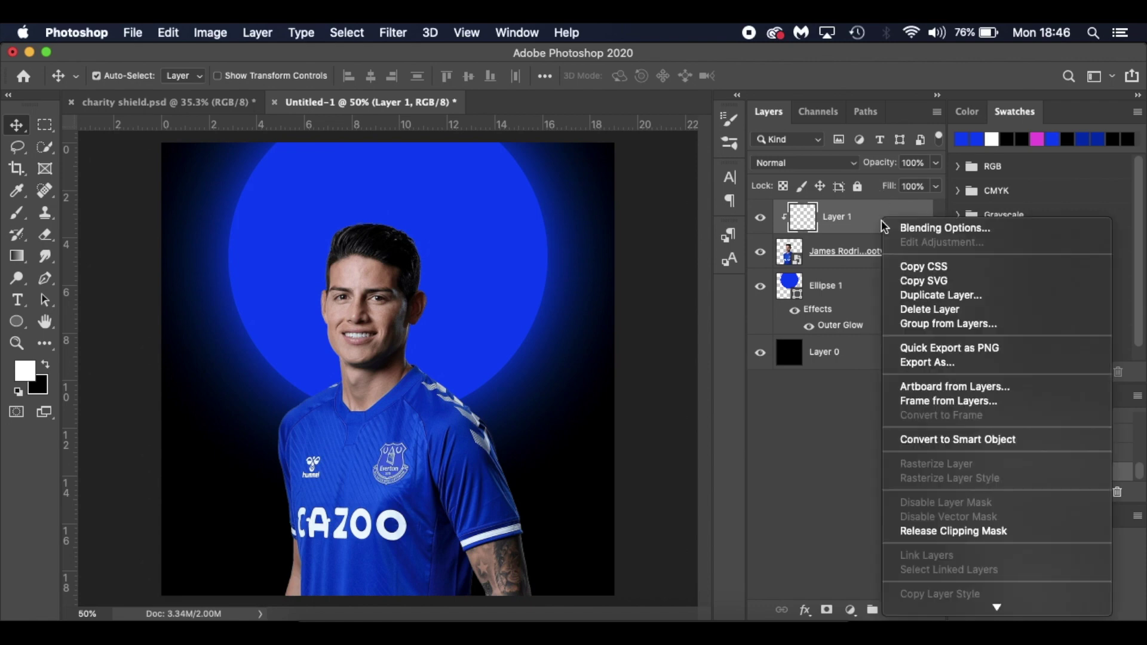
{"action": "left_click", "coordinate": [821, 491]}
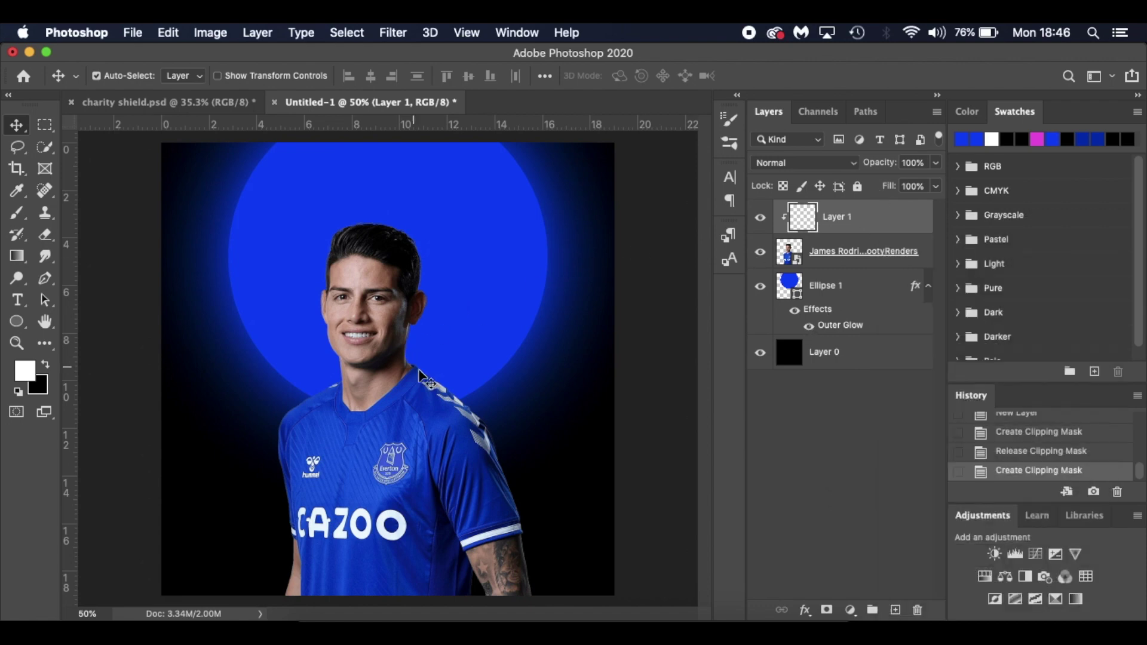
Step: Set the foreground colour to blue 0a47fc
{"action": "left_click", "coordinate": [963, 138]}
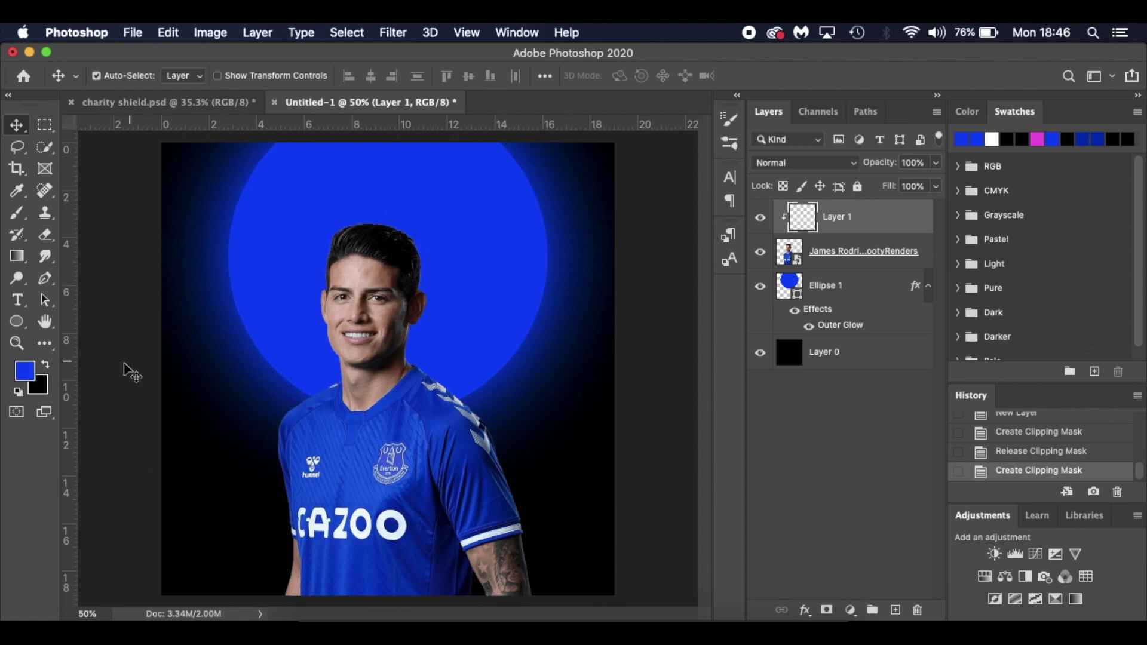
{"action": "left_click", "coordinate": [25, 373]}
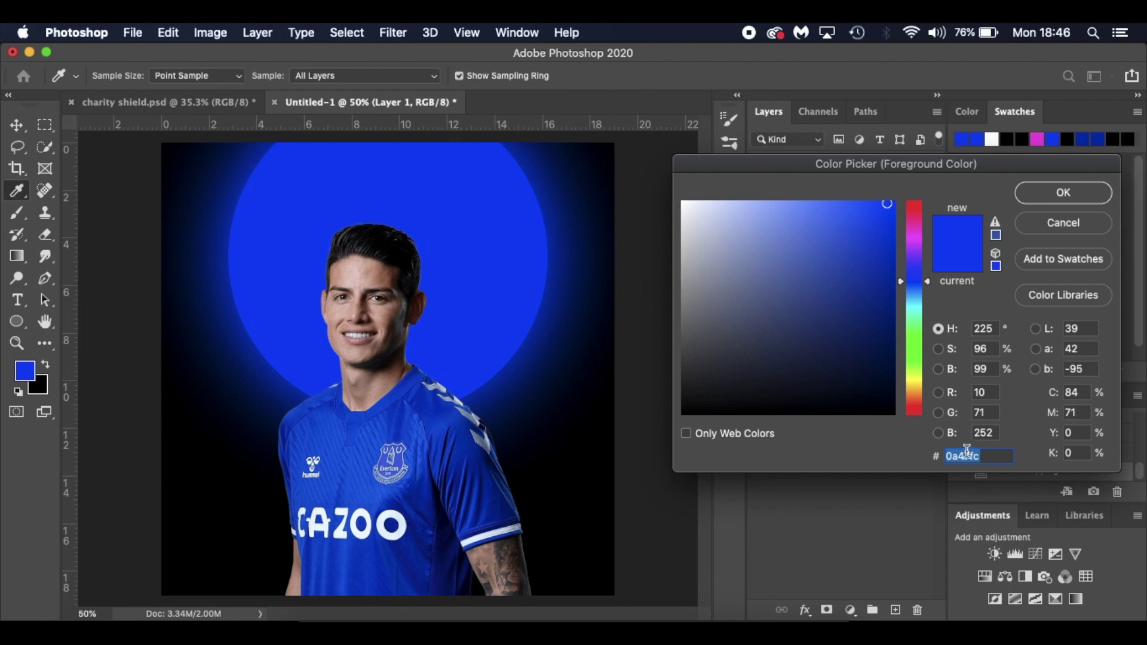
{"action": "left_click", "coordinate": [1080, 194]}
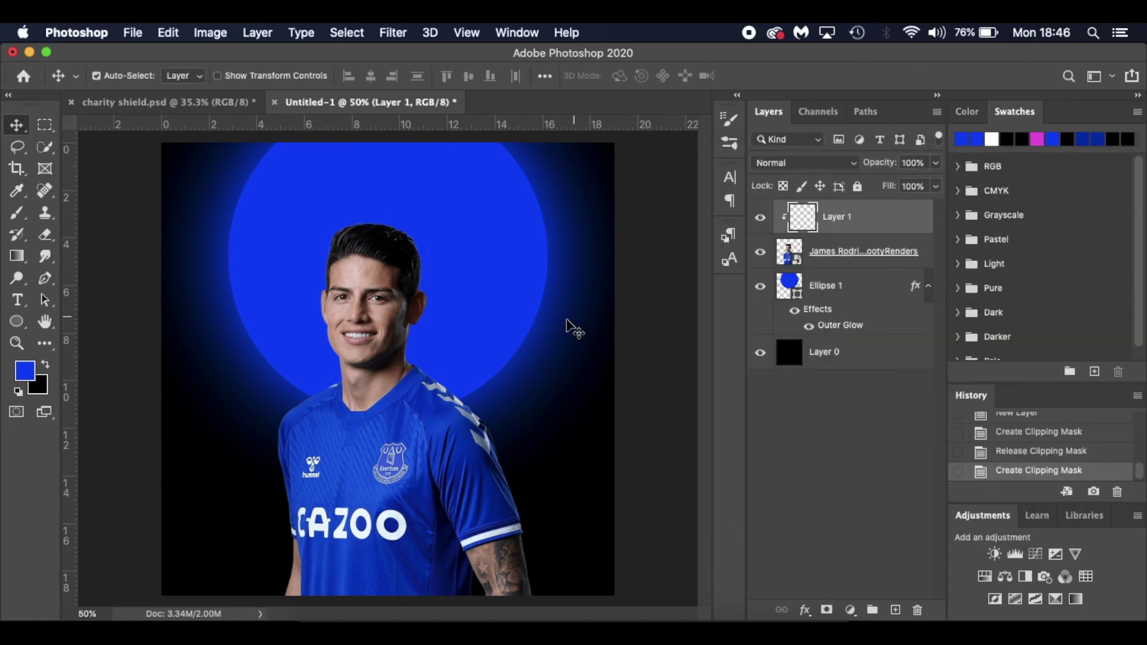
Step: Select the Brush with a Soft Round tip at 40% flow
{"action": "key", "text": "b"}
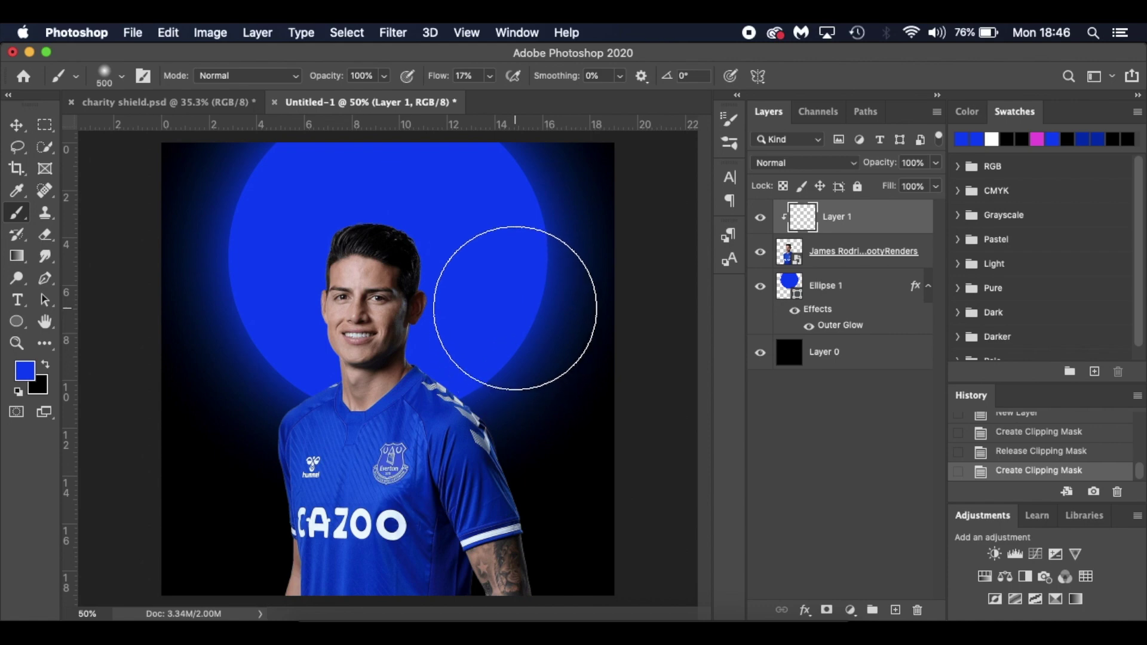
{"action": "right_click", "coordinate": [515, 308]}
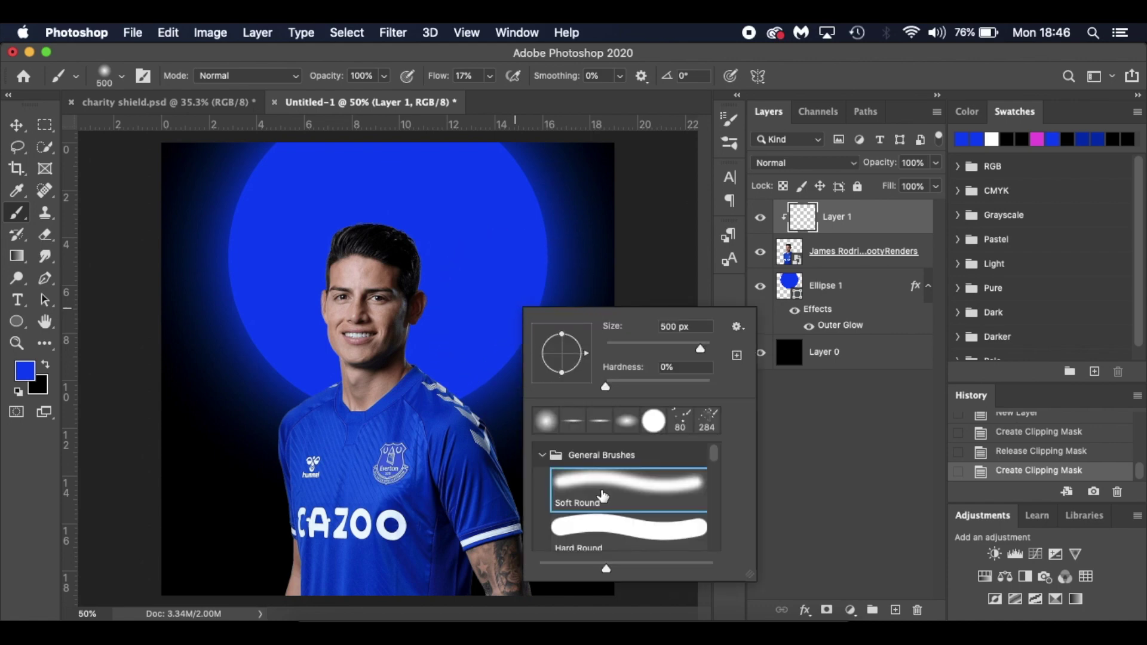
{"action": "left_click", "coordinate": [615, 255]}
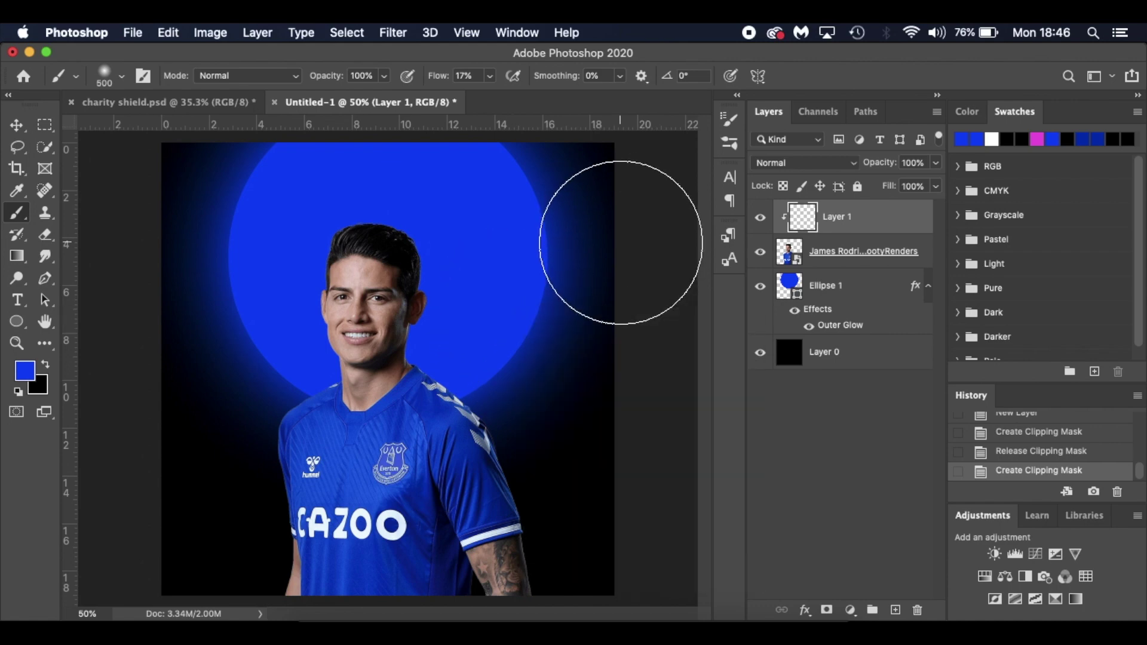
{"action": "left_click_drag", "start_coordinate": [442, 82], "coordinate": [458, 89]}
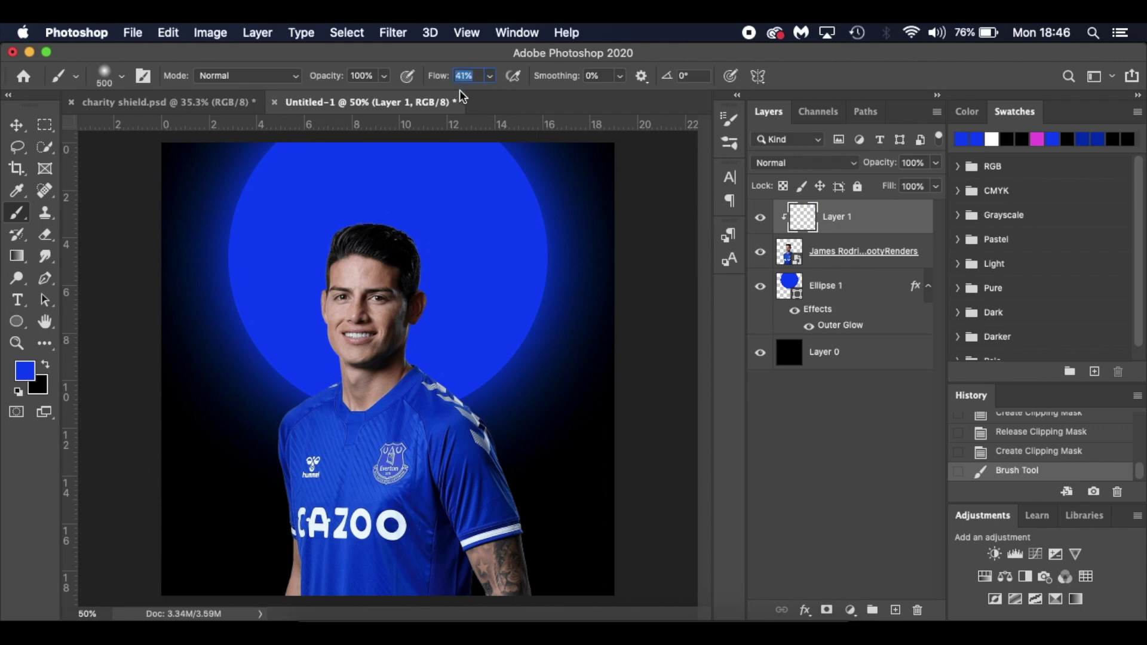
Step: Set Layer 1 to Overlay blending, undo a test stroke, and shrink the brush to 150 px
{"action": "left_click", "coordinate": [792, 165]}
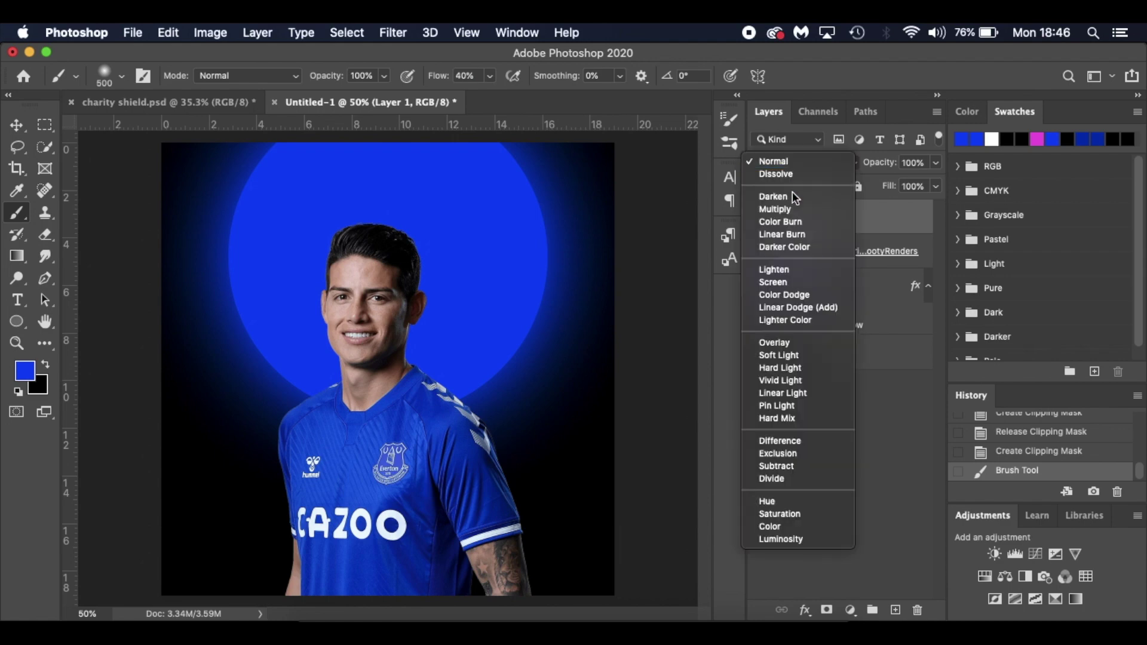
{"action": "left_click", "coordinate": [799, 346]}
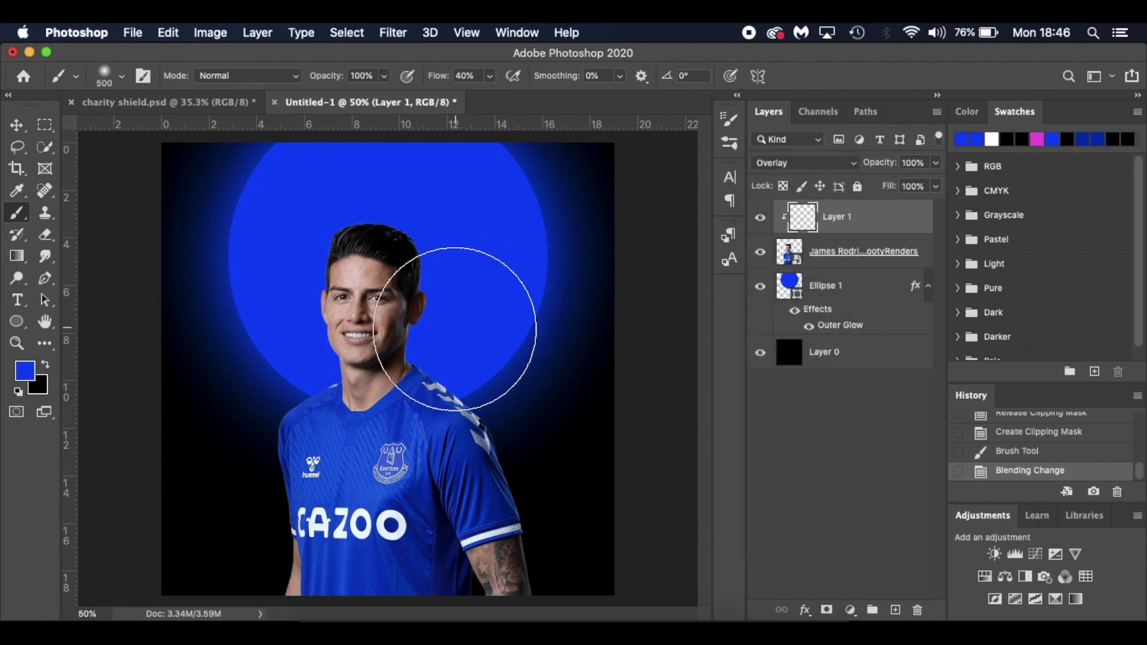
{"action": "left_click", "coordinate": [454, 329]}
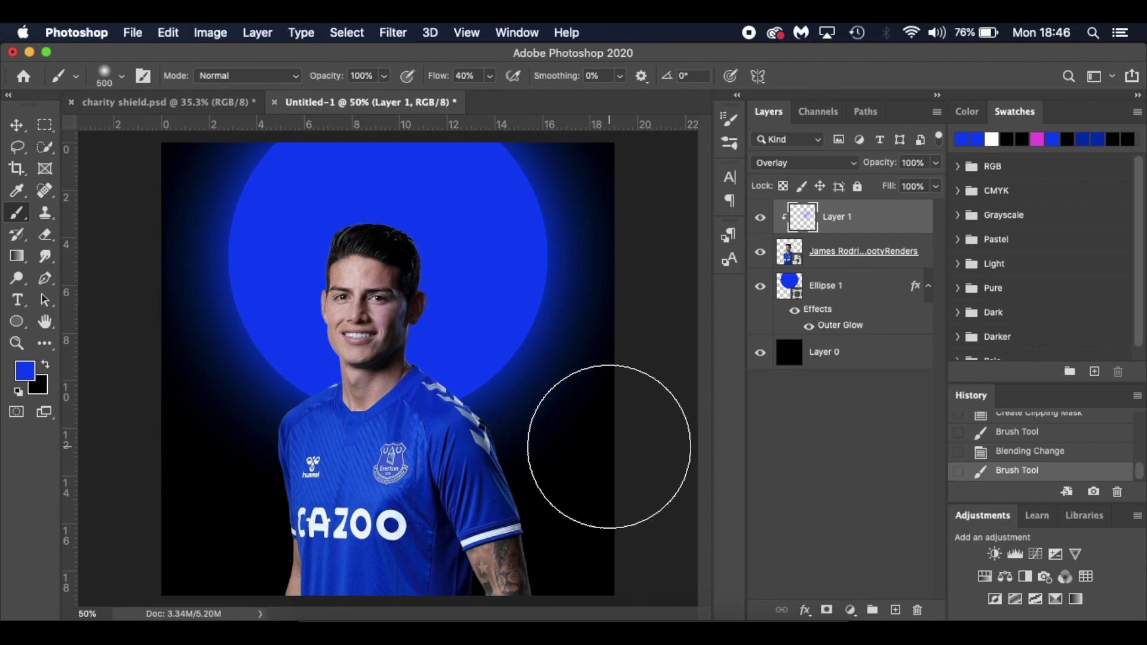
{"action": "key", "text": "super+z"}
{"action": "key", "text": "bracketleft"}
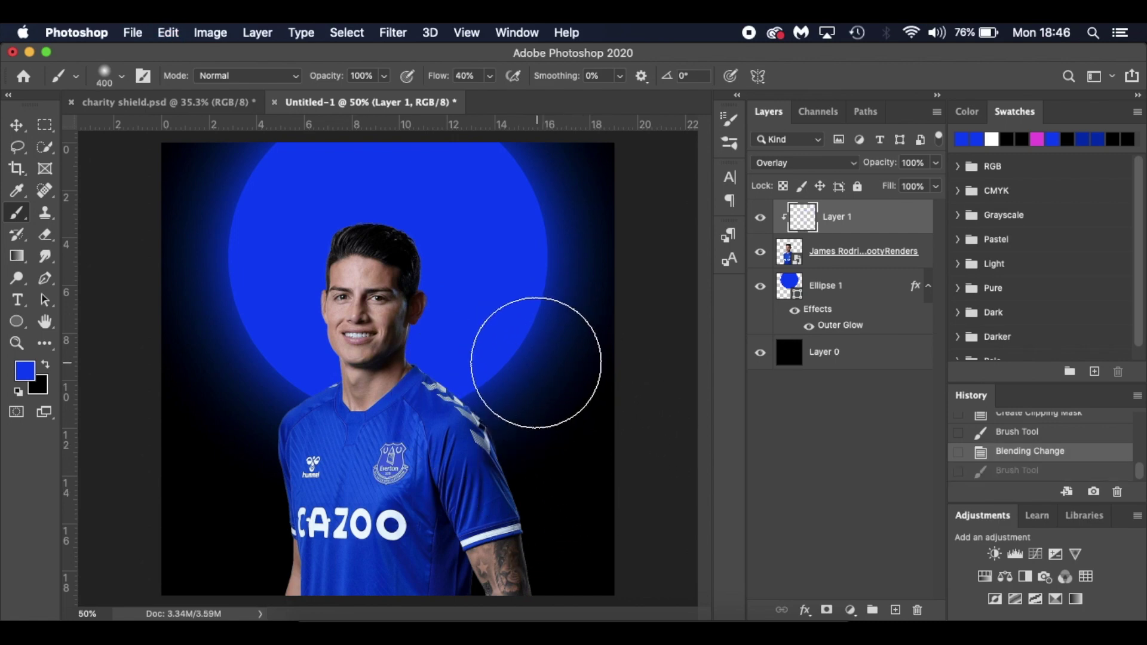
{"action": "key", "text": "bracketleft"}
{"action": "key", "text": "bracketleft"}
{"action": "key", "text": "bracketleft"}
{"action": "key", "text": "bracketleft"}
{"action": "key", "text": "bracketleft"}
Step: Paint soft blue Overlay light along the jaw, face and tattooed forearm with a 250 px brush
{"action": "scroll", "coordinate": [460, 342], "scroll_direction": "up", "scroll_amount": 2}
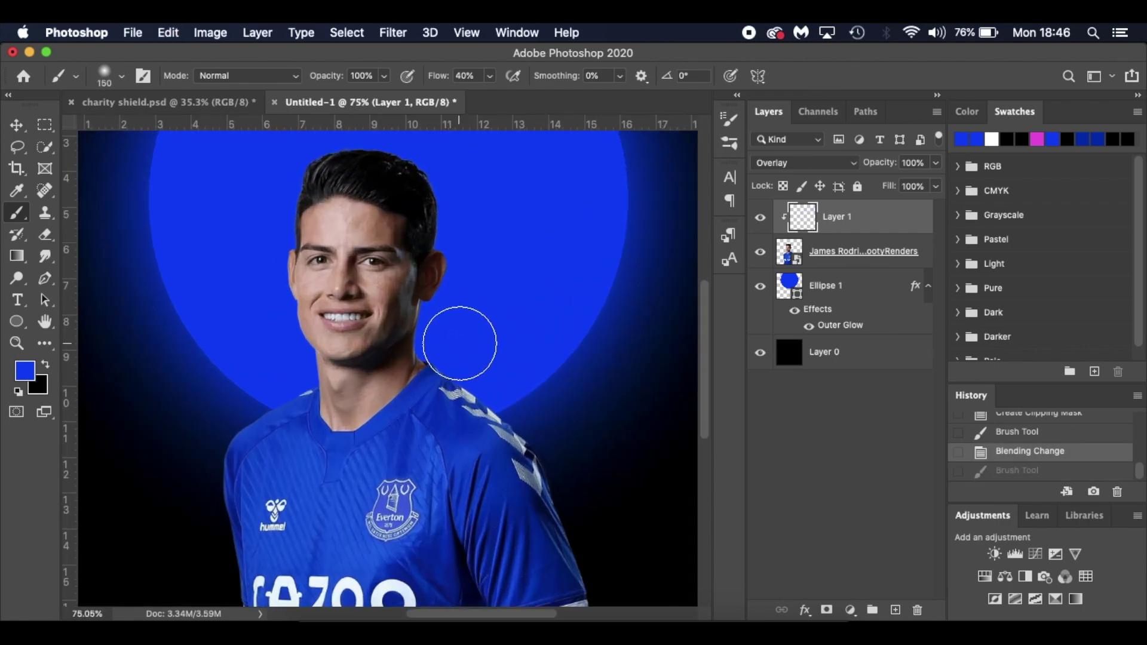
{"action": "mouse_move", "coordinate": [460, 344]}
{"action": "left_mouse_down"}
{"action": "mouse_move", "coordinate": [478, 340]}
{"action": "mouse_move", "coordinate": [422, 333]}
{"action": "mouse_move", "coordinate": [436, 287]}
{"action": "mouse_move", "coordinate": [445, 291]}
{"action": "left_mouse_up"}
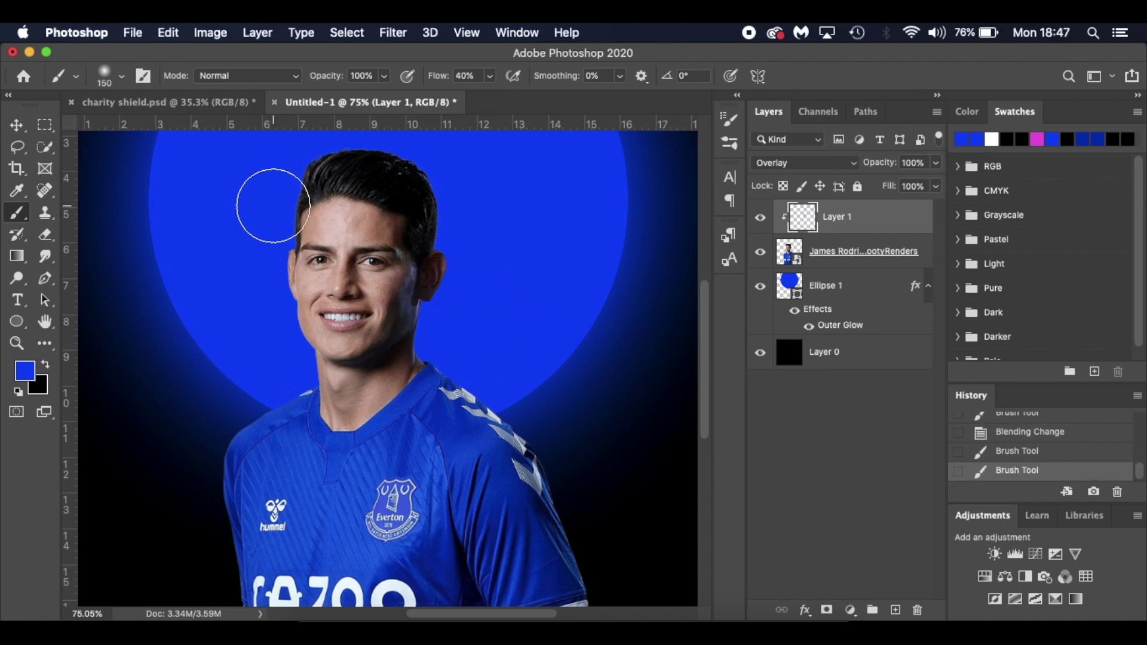
{"action": "key", "text": "bracketright"}
{"action": "key", "text": "bracketright"}
{"action": "key", "text": "bracketright"}
{"action": "mouse_move", "coordinate": [273, 206]}
{"action": "left_mouse_down"}
{"action": "mouse_move", "coordinate": [256, 282]}
{"action": "mouse_move", "coordinate": [249, 263]}
{"action": "mouse_move", "coordinate": [257, 346]}
{"action": "mouse_move", "coordinate": [272, 350]}
{"action": "mouse_move", "coordinate": [282, 346]}
{"action": "mouse_move", "coordinate": [244, 295]}
{"action": "mouse_move", "coordinate": [256, 269]}
{"action": "left_mouse_up"}
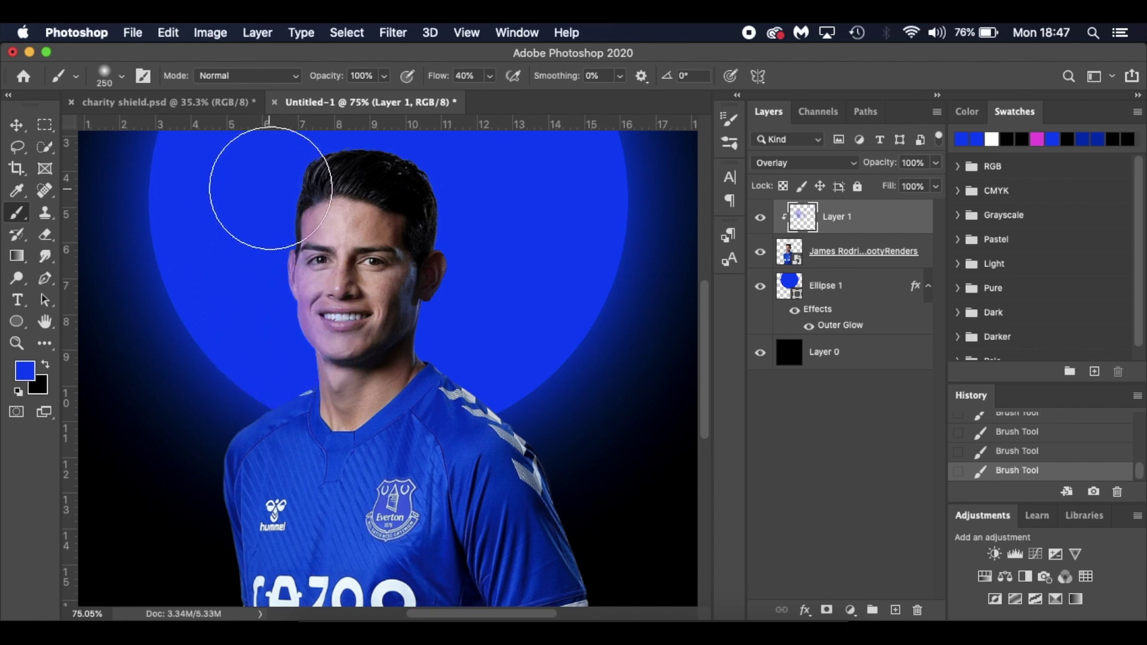
{"action": "scroll", "coordinate": [263, 179], "scroll_direction": "up", "scroll_amount": 2}
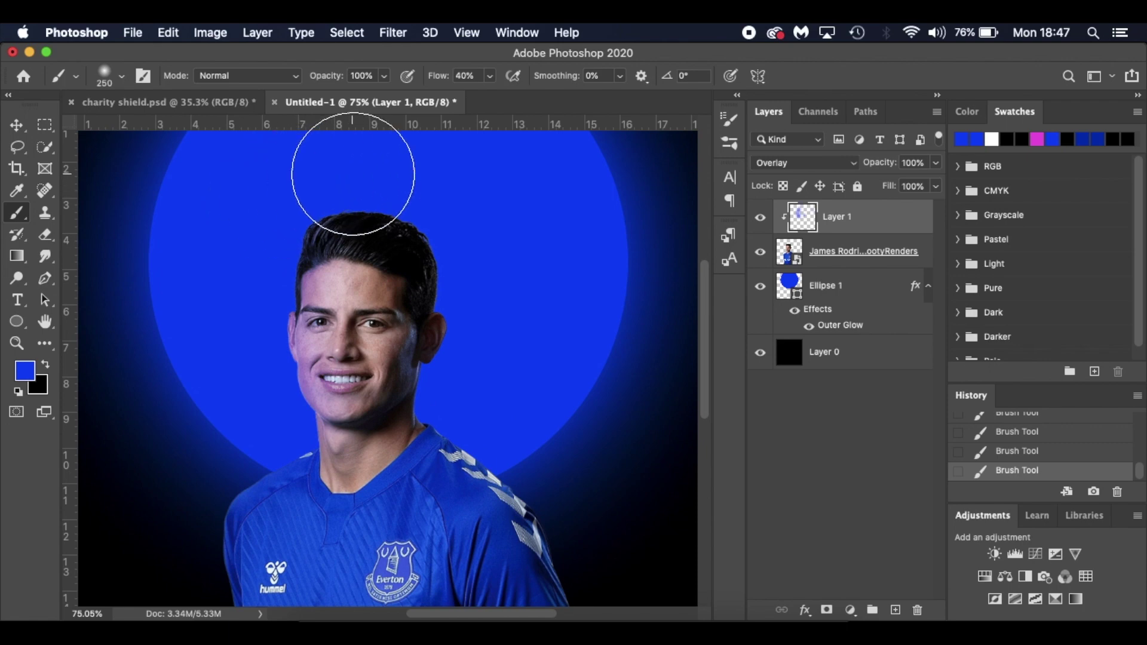
{"action": "scroll", "coordinate": [486, 263], "scroll_direction": "down", "scroll_amount": 8}
{"action": "scroll", "coordinate": [487, 263], "scroll_direction": "down", "scroll_amount": 2}
{"action": "scroll", "coordinate": [486, 263], "scroll_direction": "left", "scroll_amount": 2}
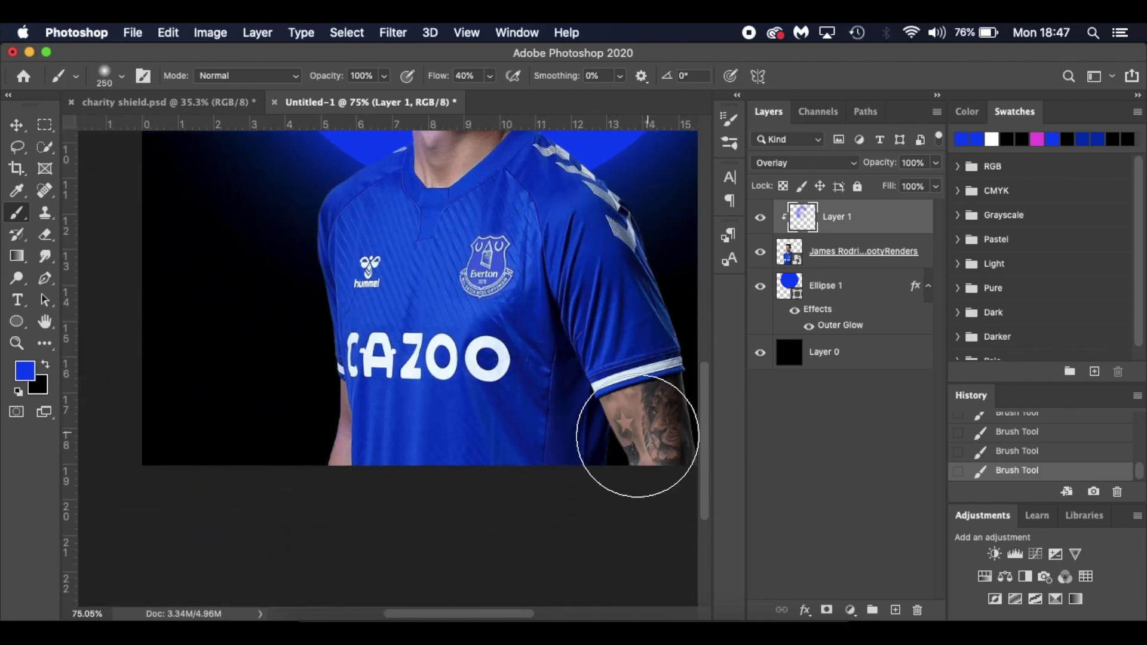
{"action": "scroll", "coordinate": [627, 435], "scroll_direction": "right", "scroll_amount": 6}
{"action": "scroll", "coordinate": [628, 435], "scroll_direction": "down", "scroll_amount": 1}
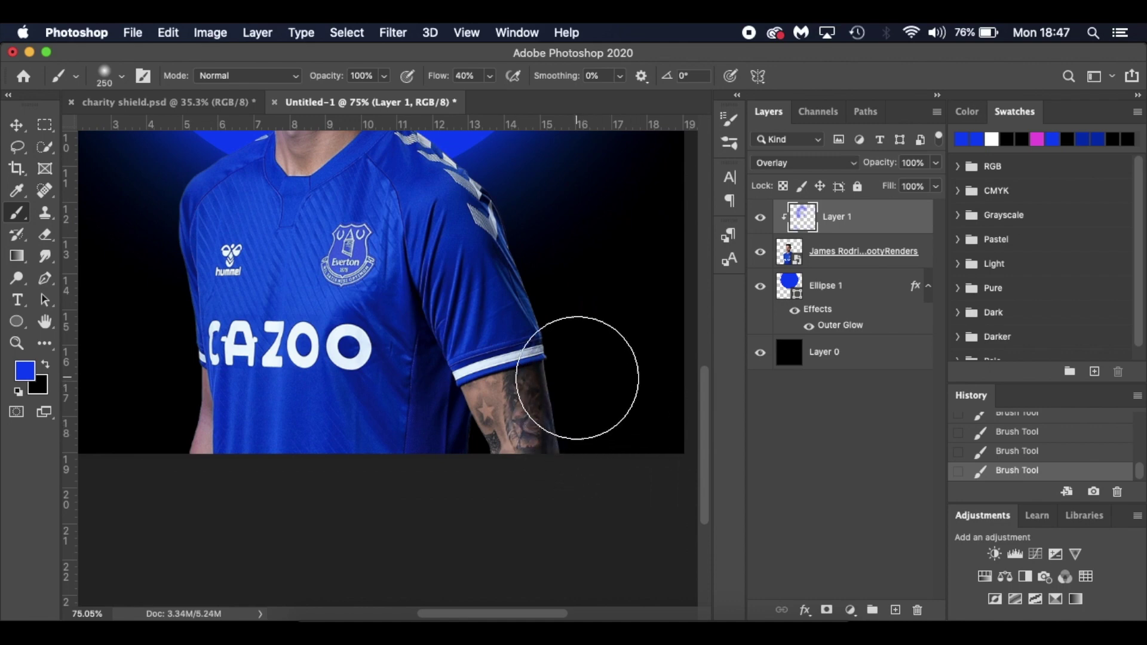
{"action": "left_click_drag", "start_coordinate": [568, 385], "coordinate": [558, 487]}
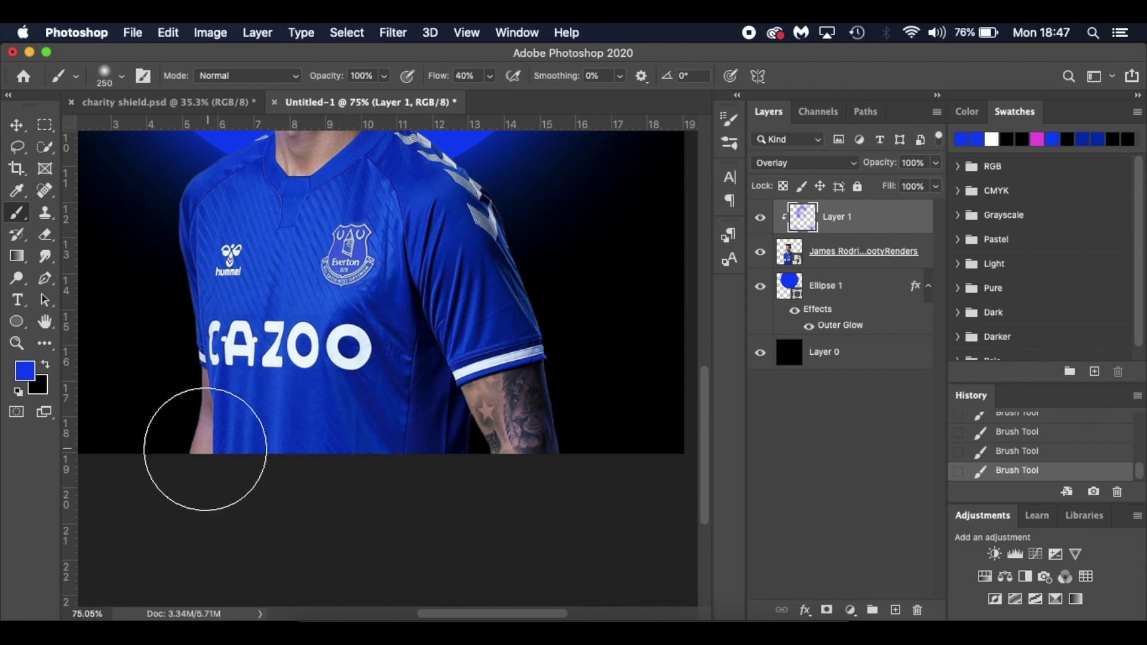
{"action": "scroll", "coordinate": [589, 424], "scroll_direction": "up", "scroll_amount": 8}
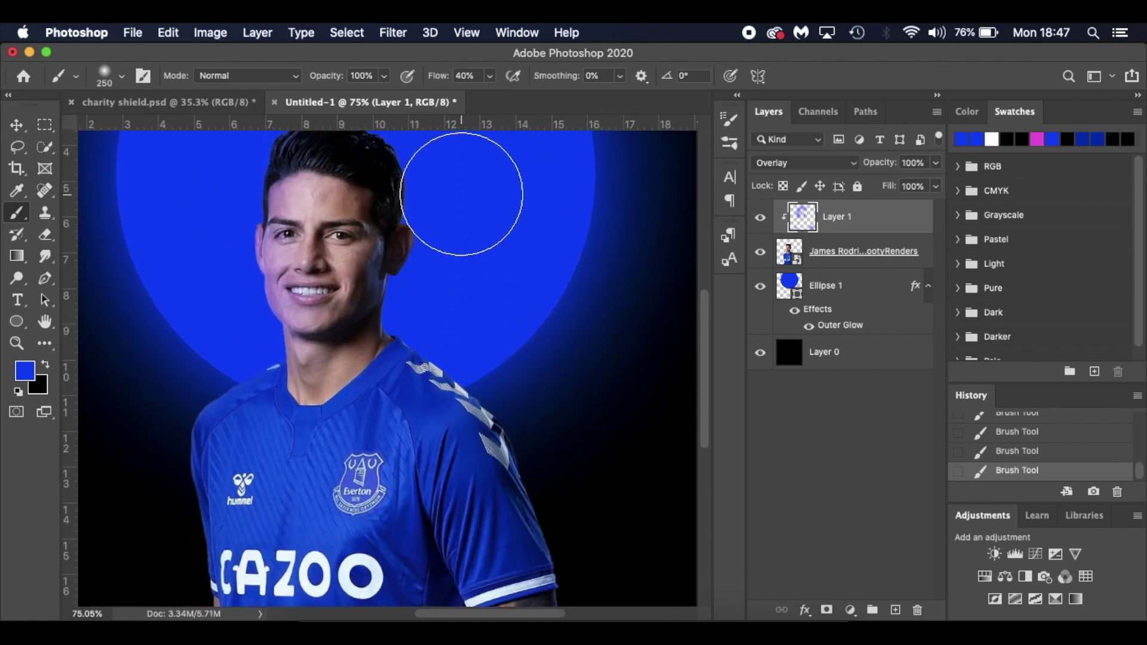
{"action": "scroll", "coordinate": [424, 206], "scroll_direction": "up", "scroll_amount": 4}
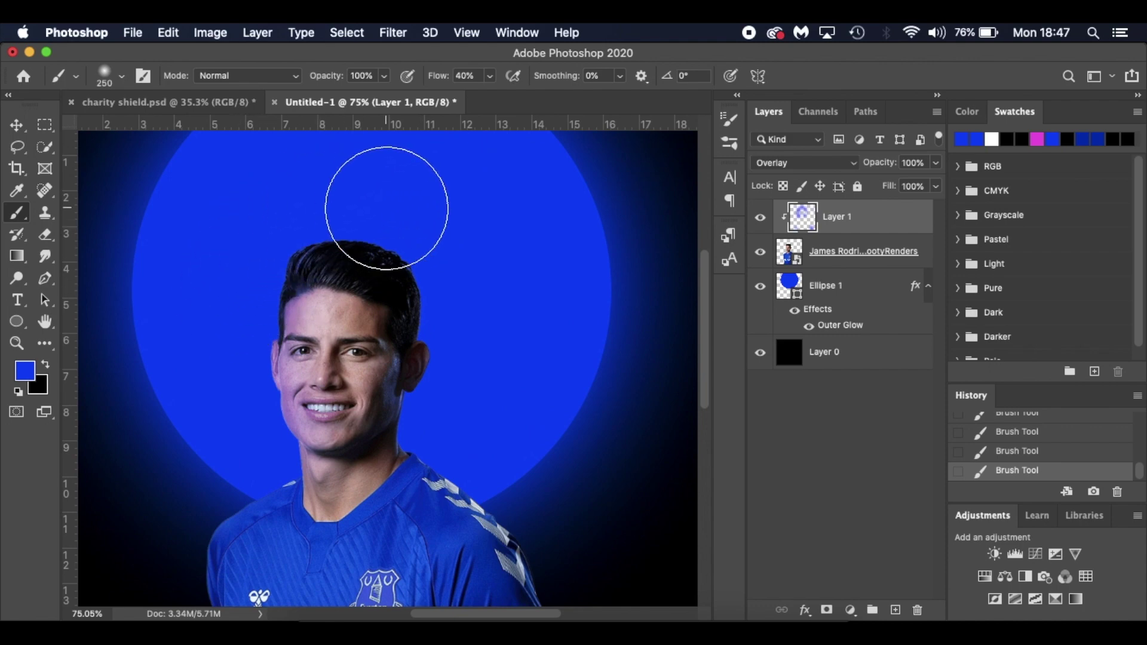
{"action": "scroll", "coordinate": [269, 448], "scroll_direction": "down", "scroll_amount": 4}
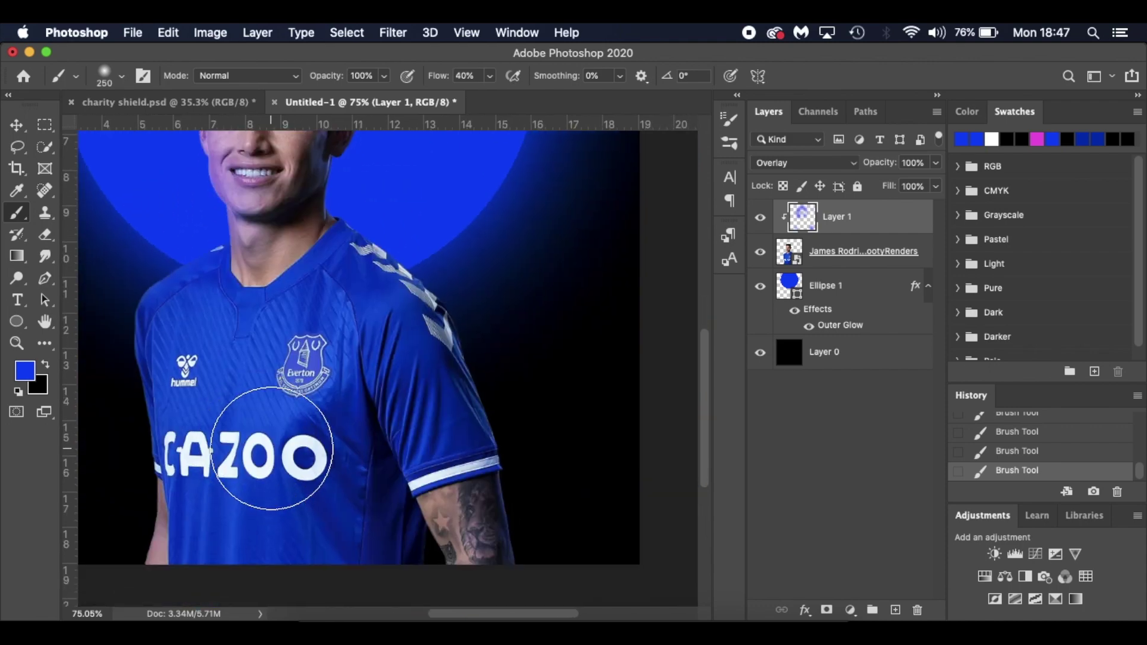
Step: Trace finer blue light up the arm's outer edge with a 25 px brush, then fit the poster to the window
{"action": "scroll", "coordinate": [266, 418], "scroll_direction": "down", "scroll_amount": 4}
{"action": "scroll", "coordinate": [265, 402], "scroll_direction": "up", "scroll_amount": 5}
{"action": "scroll", "coordinate": [265, 402], "scroll_direction": "down", "scroll_amount": 1}
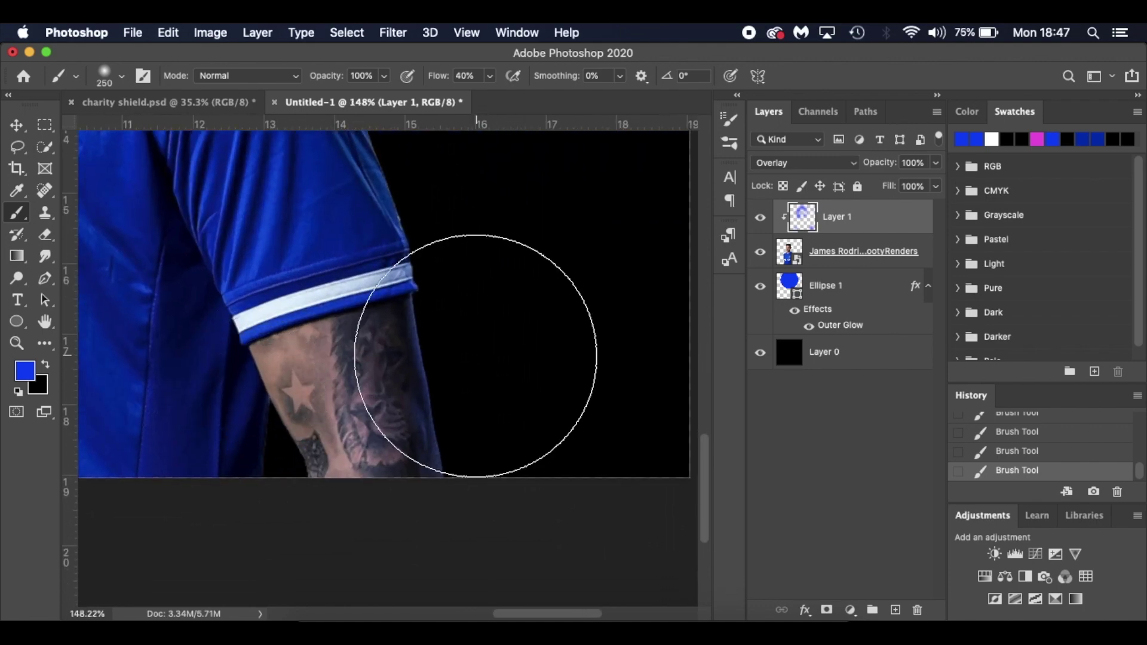
{"action": "key", "text": "bracketleft"}
{"action": "key", "text": "bracketleft"}
{"action": "key", "text": "bracketleft"}
{"action": "key", "text": "bracketleft"}
{"action": "key", "text": "bracketleft"}
{"action": "key", "text": "bracketleft"}
{"action": "key", "text": "bracketleft"}
{"action": "key", "text": "bracketleft"}
{"action": "key", "text": "bracketleft"}
{"action": "key", "text": "bracketleft"}
{"action": "key", "text": "bracketleft"}
{"action": "key", "text": "bracketleft"}
{"action": "key", "text": "bracketleft"}
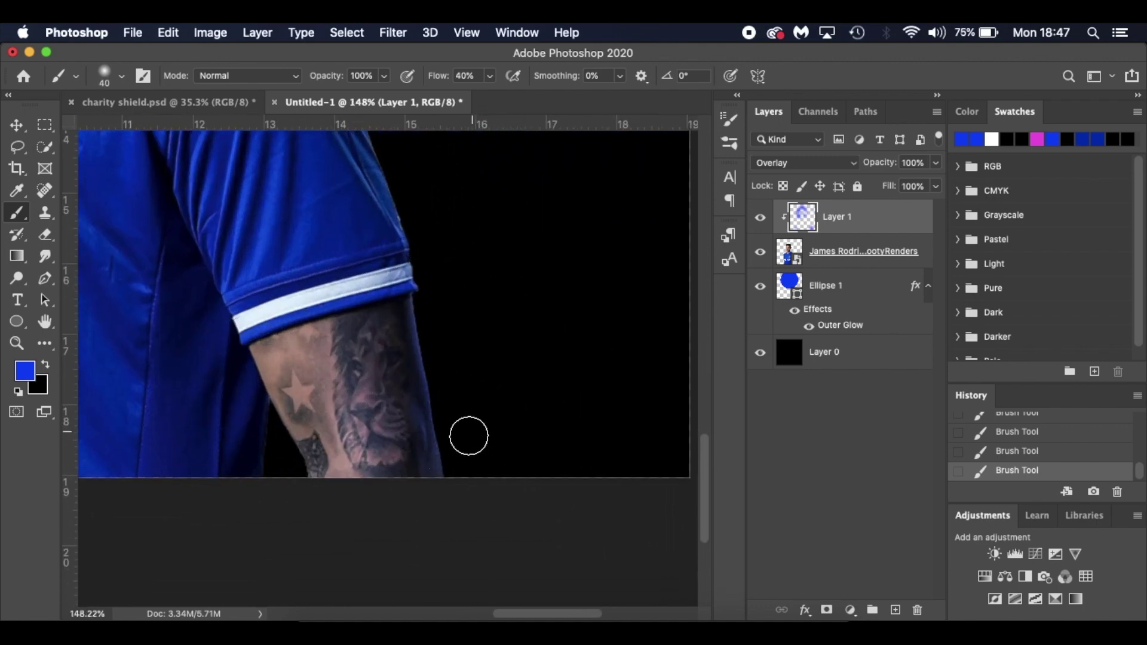
{"action": "left_click_drag", "start_coordinate": [451, 477], "coordinate": [416, 286]}
{"action": "scroll", "coordinate": [496, 347], "scroll_direction": "up", "scroll_amount": 5}
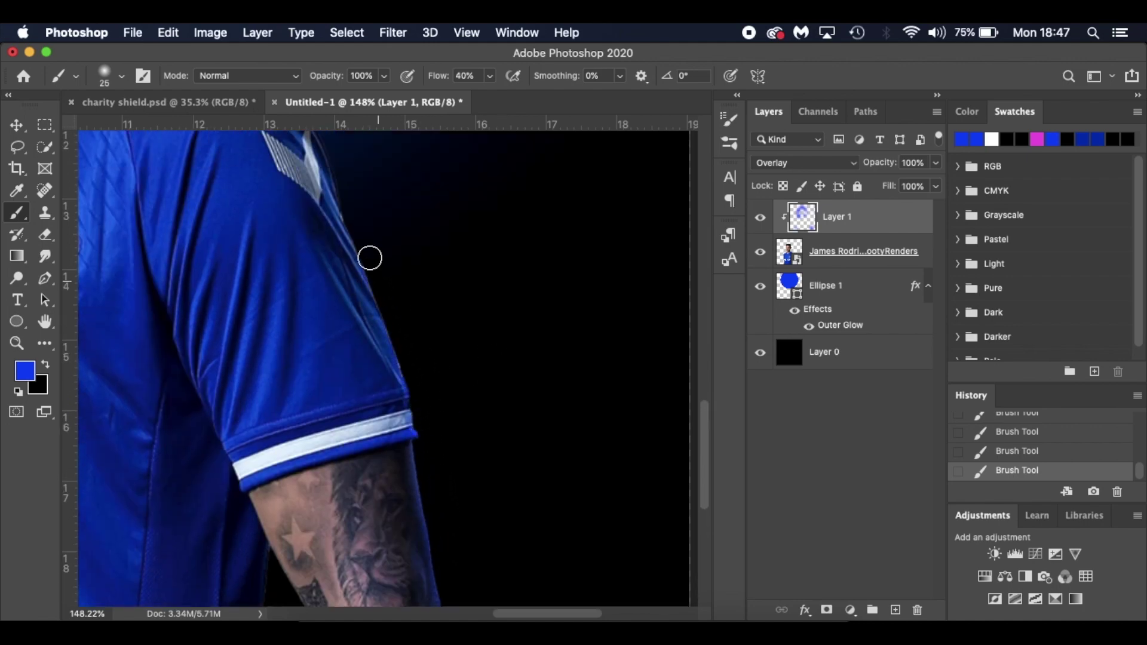
{"action": "scroll", "coordinate": [356, 243], "scroll_direction": "up", "scroll_amount": 6}
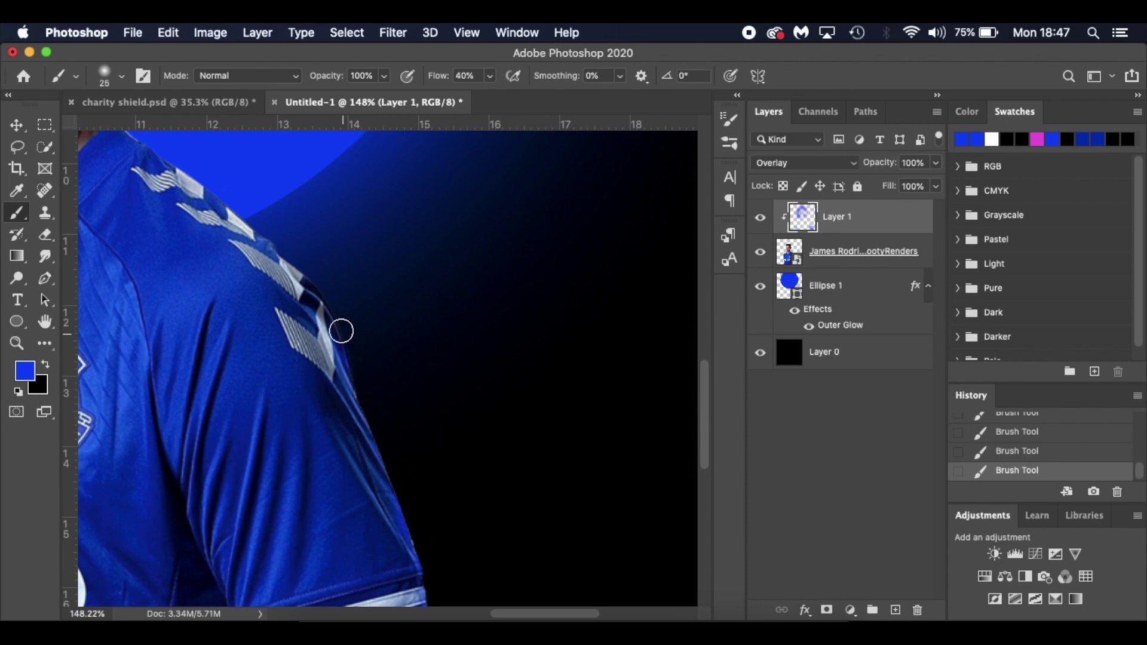
{"action": "scroll", "coordinate": [345, 398], "scroll_direction": "up", "scroll_amount": 4}
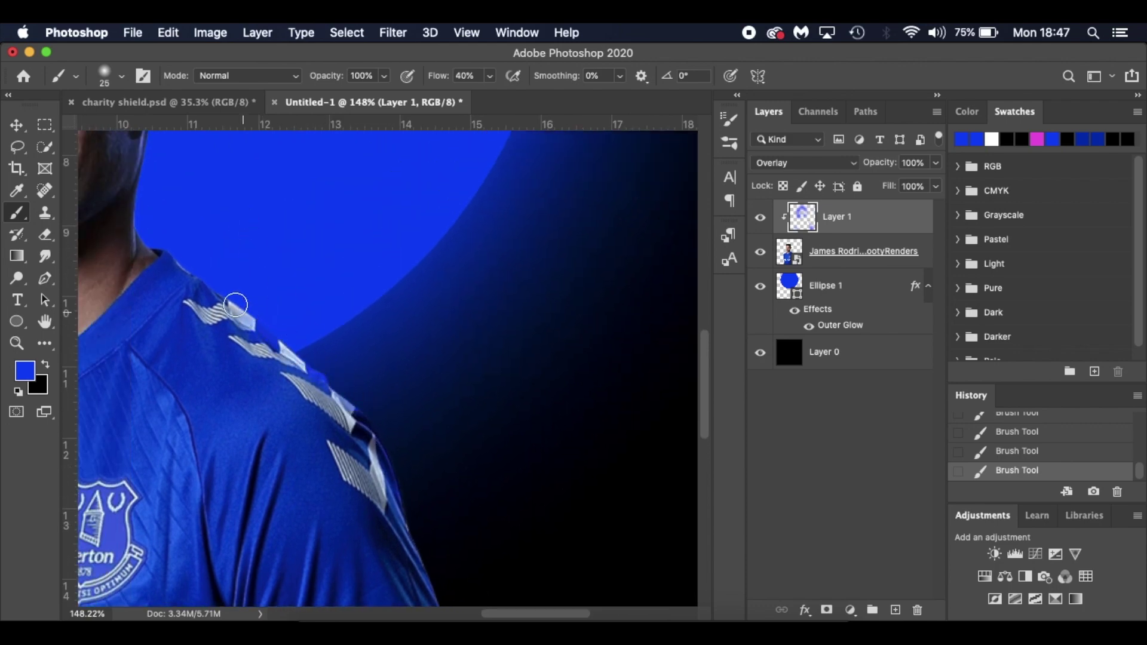
{"action": "scroll", "coordinate": [167, 245], "scroll_direction": "left", "scroll_amount": 2}
{"action": "scroll", "coordinate": [167, 245], "scroll_direction": "up", "scroll_amount": 1}
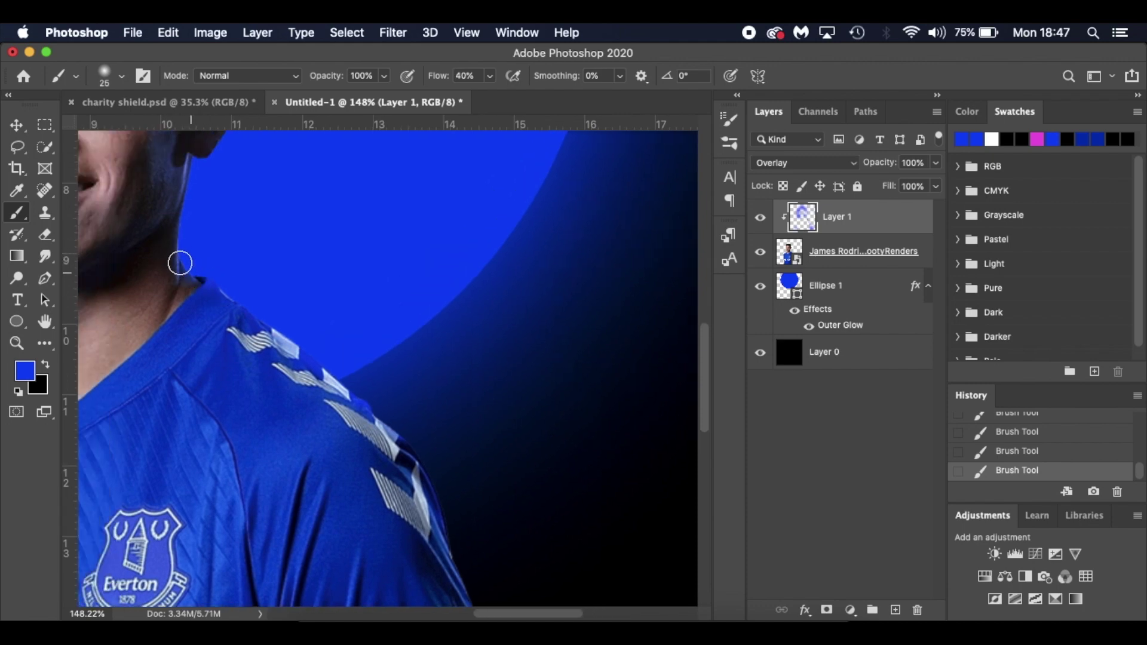
{"action": "scroll", "coordinate": [188, 188], "scroll_direction": "up", "scroll_amount": 10}
{"action": "scroll", "coordinate": [236, 246], "scroll_direction": "left", "scroll_amount": 6}
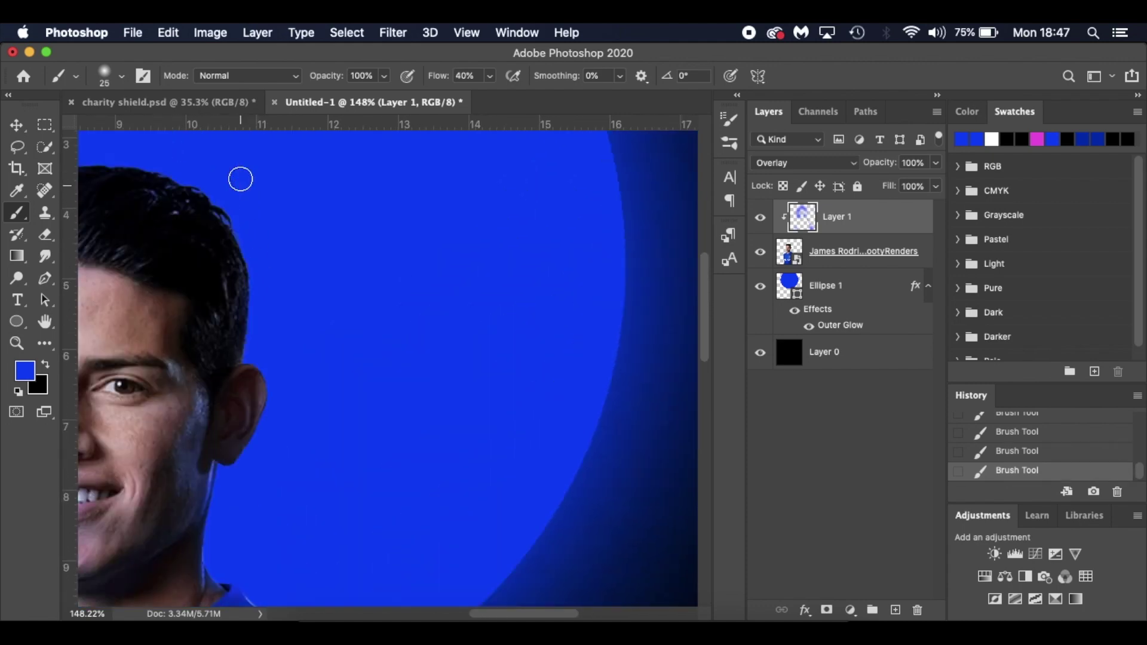
{"action": "scroll", "coordinate": [149, 476], "scroll_direction": "down", "scroll_amount": 8}
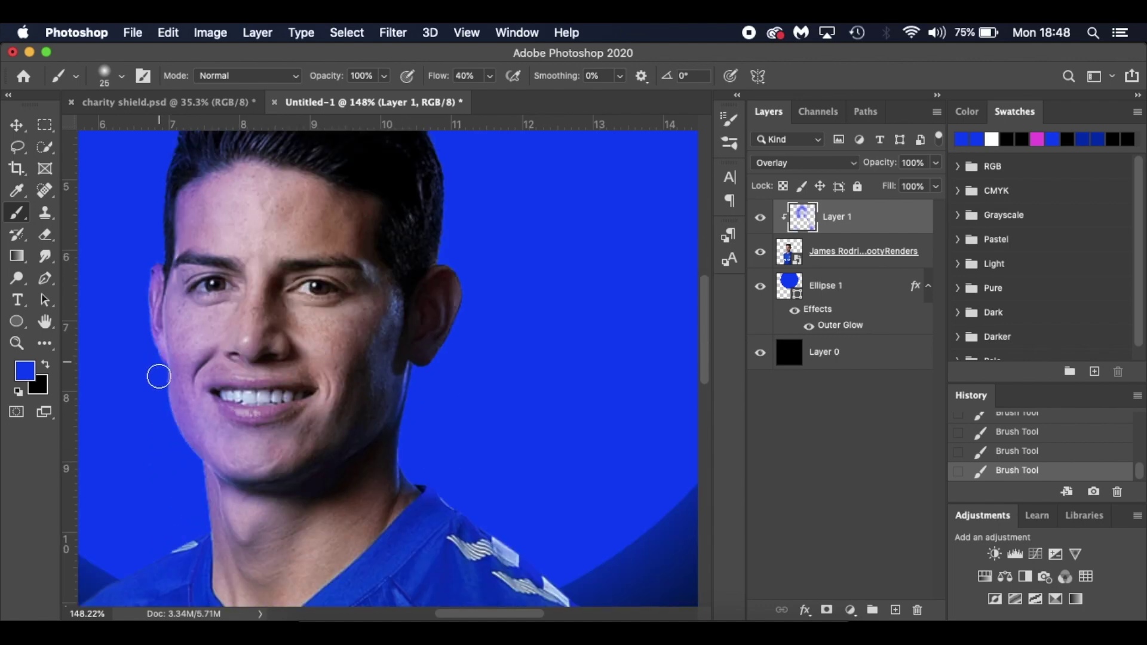
{"action": "scroll", "coordinate": [159, 377], "scroll_direction": "left", "scroll_amount": 5}
{"action": "scroll", "coordinate": [218, 370], "scroll_direction": "down", "scroll_amount": 9}
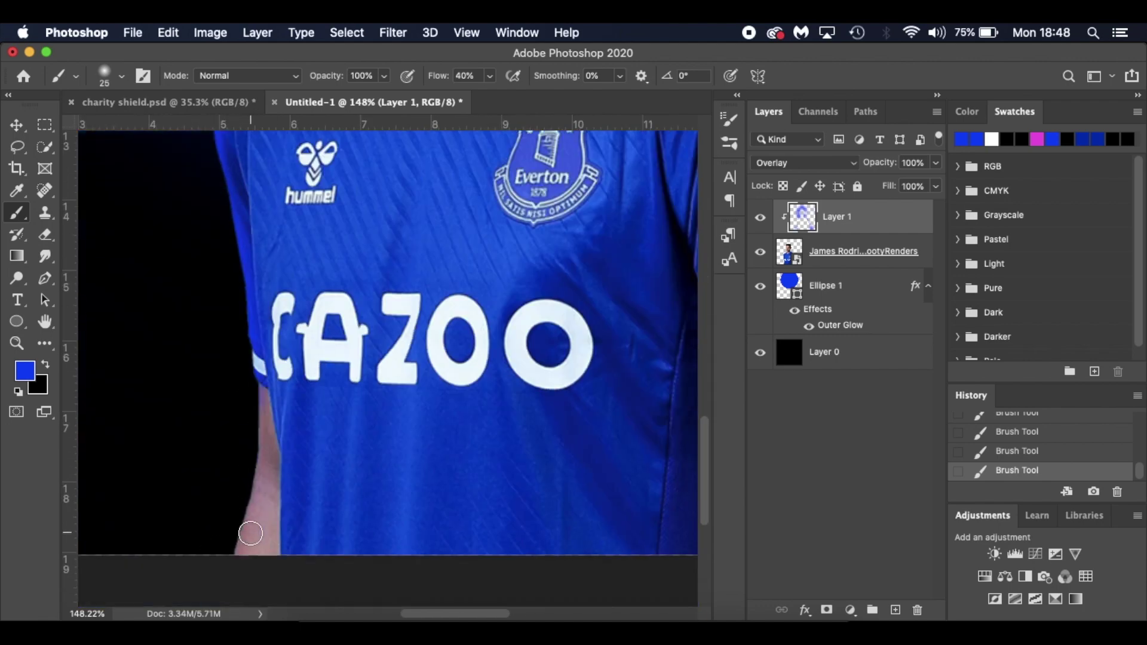
{"action": "key", "text": "super+0"}
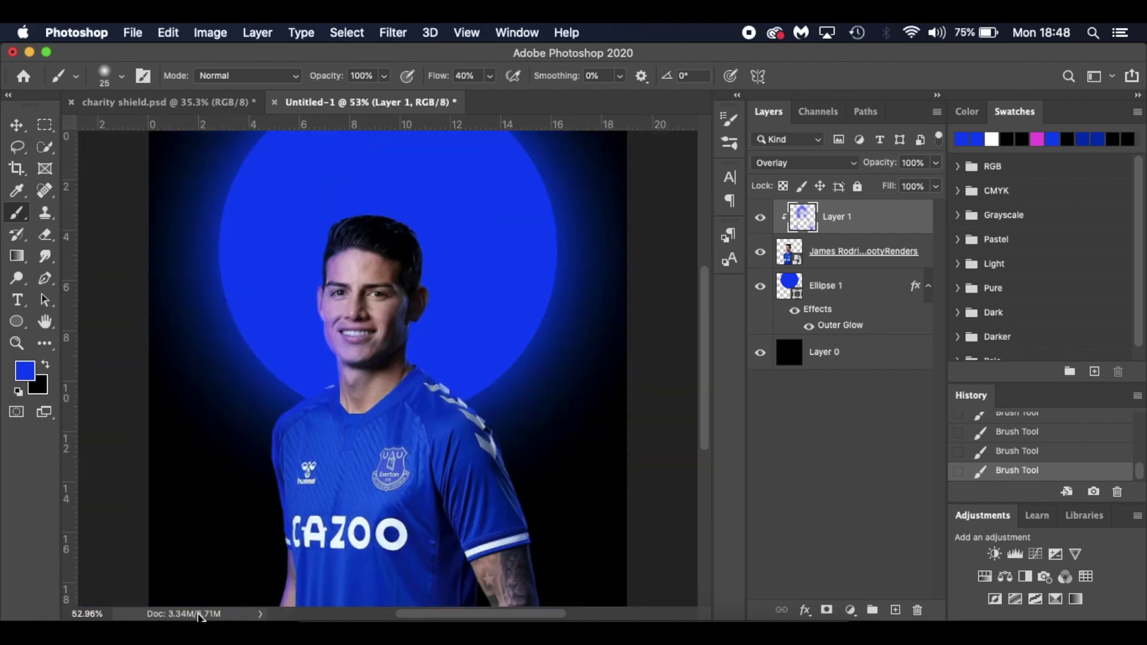
Step: Add a new Layer 2 clipped to the player and make white the foreground colour
{"action": "left_click", "coordinate": [895, 610]}
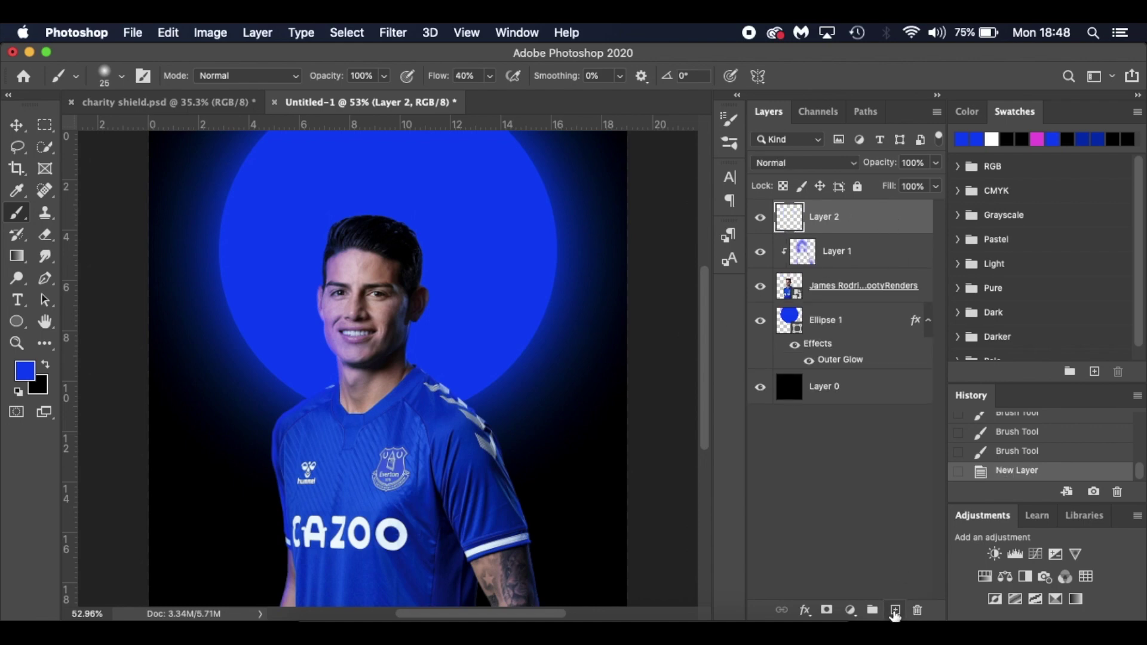
{"action": "left_click", "coordinate": [887, 231], "text": "alt"}
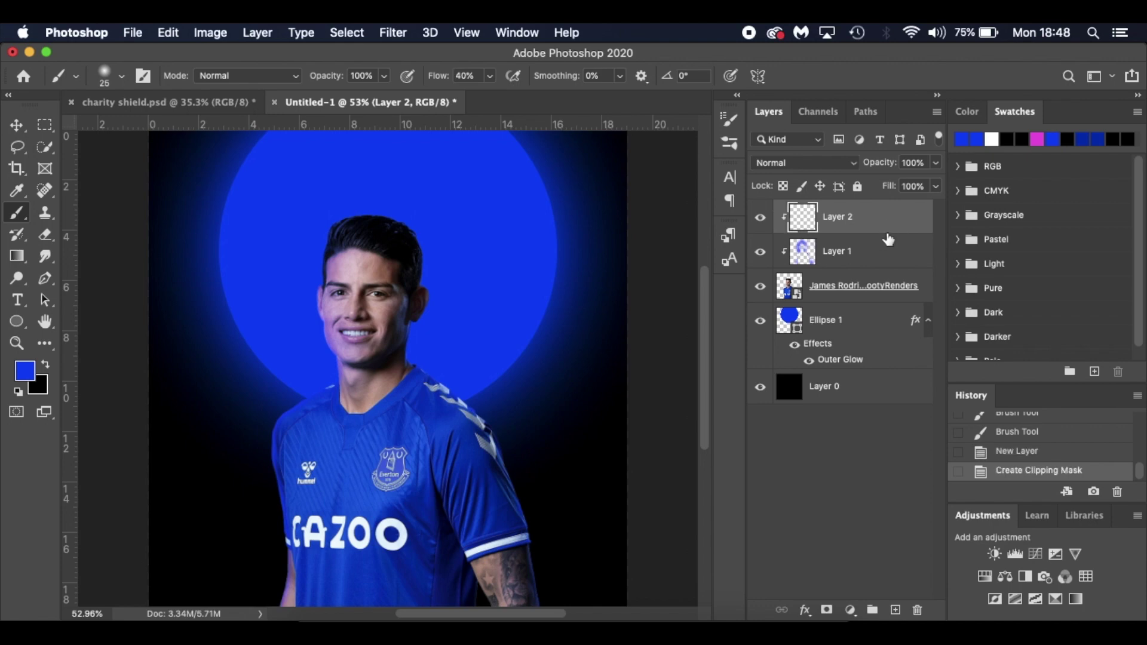
{"action": "key", "text": "d"}
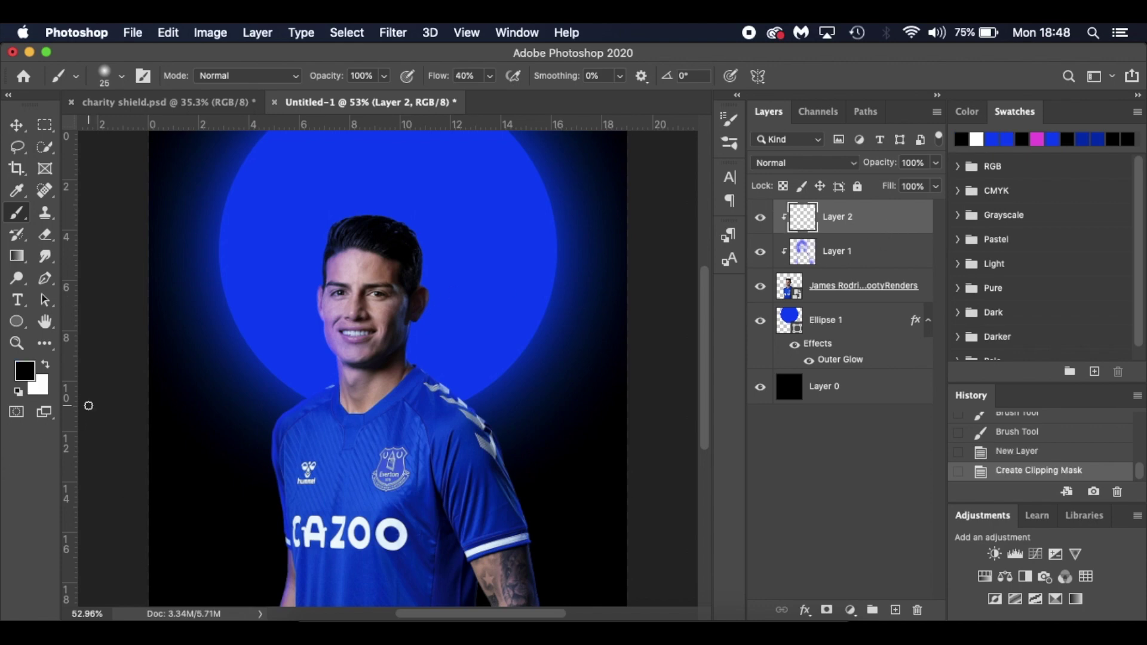
{"action": "key", "text": "x"}
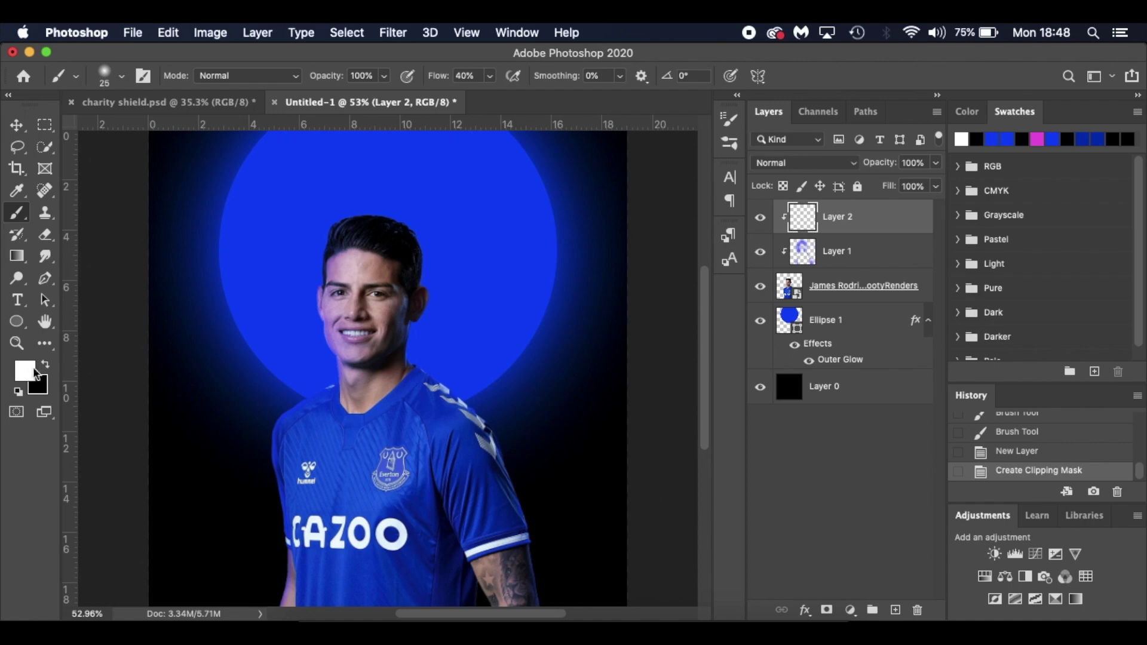
Step: Set the brush to 80 px at 10% flow, undo a test stroke, and move Layer 2 below Layer 1
{"action": "scroll", "coordinate": [532, 429], "scroll_direction": "up", "scroll_amount": 2}
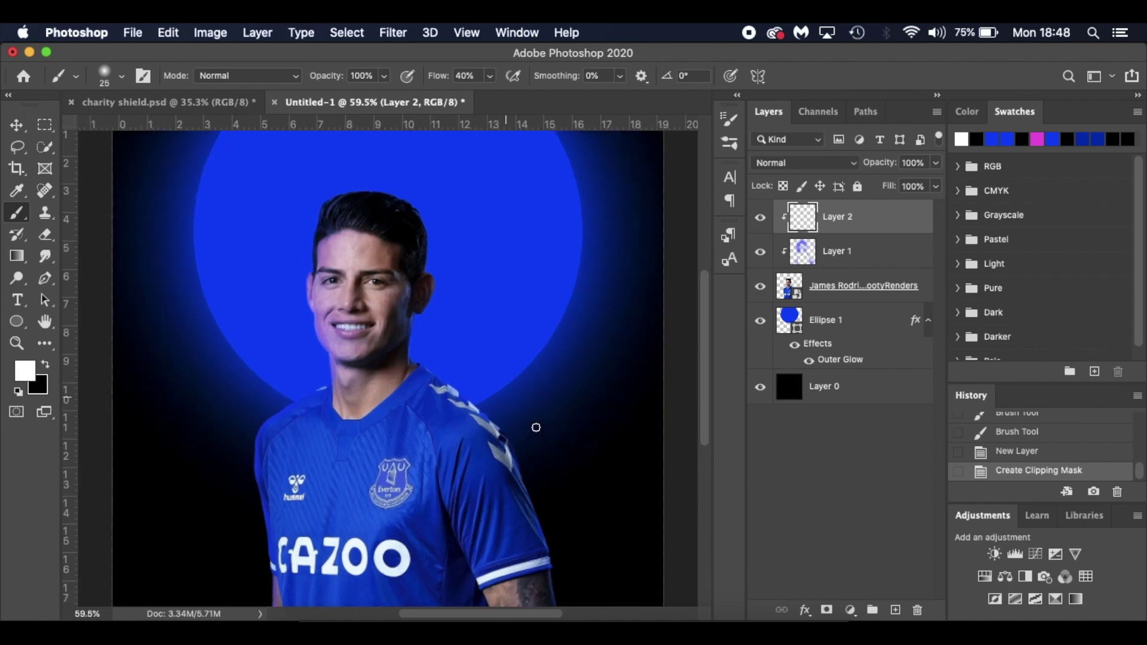
{"action": "key", "text": "bracketright"}
{"action": "key", "text": "bracketright"}
{"action": "key", "text": "bracketright"}
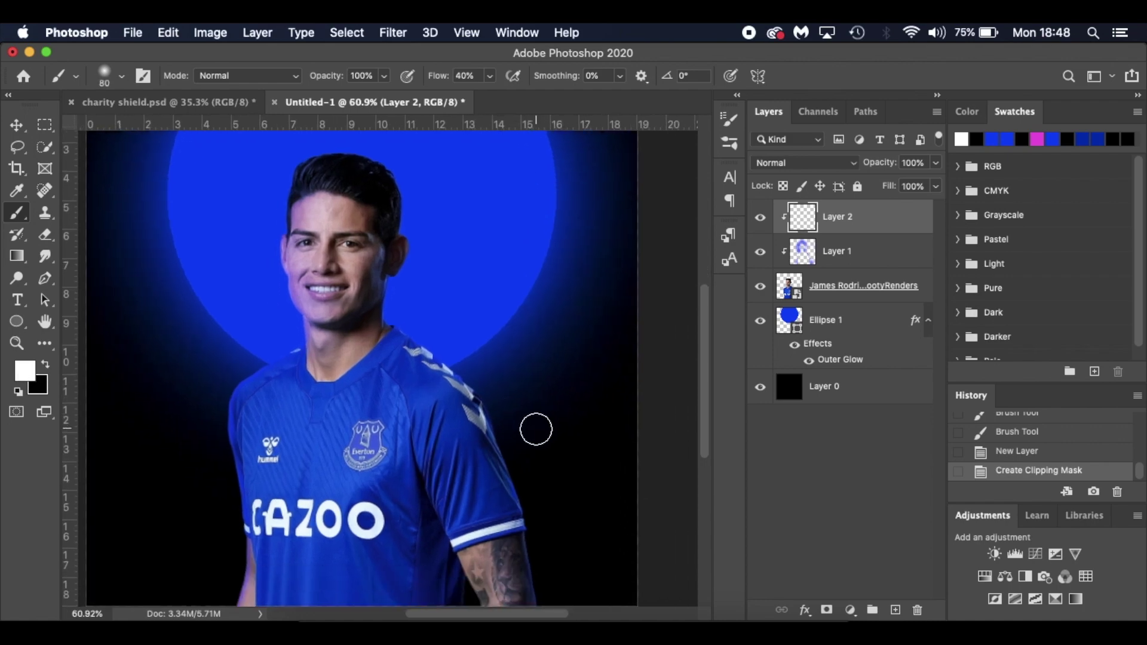
{"action": "left_click_drag", "start_coordinate": [443, 79], "coordinate": [428, 81]}
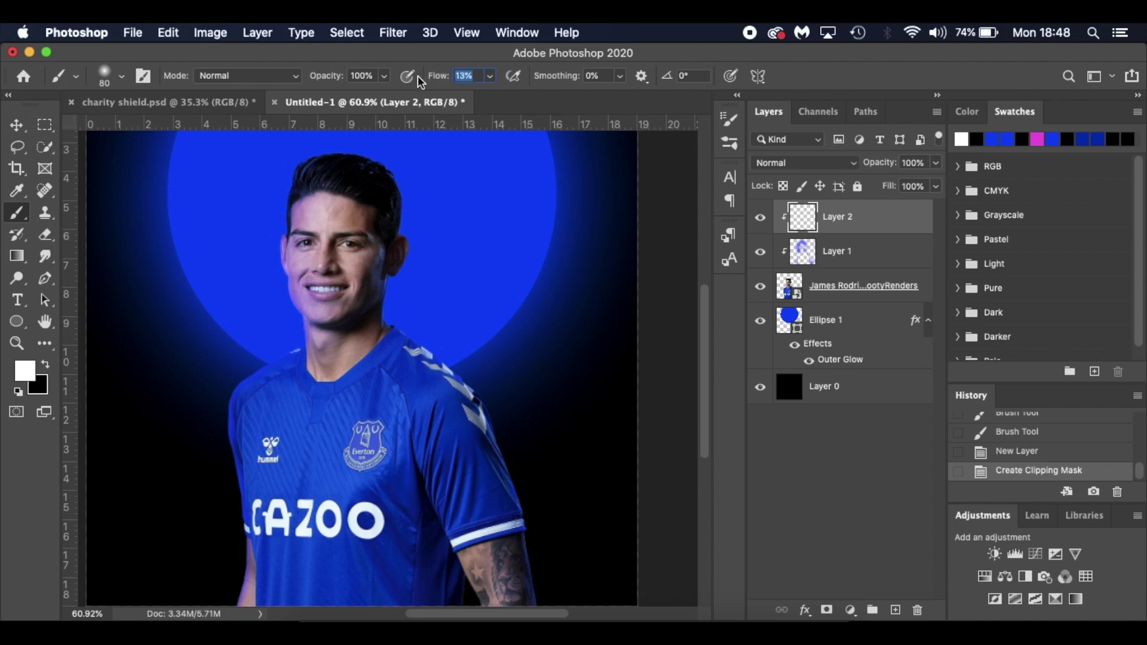
{"action": "scroll", "coordinate": [508, 430], "scroll_direction": "down", "scroll_amount": 3}
{"action": "scroll", "coordinate": [508, 431], "scroll_direction": "right", "scroll_amount": 1}
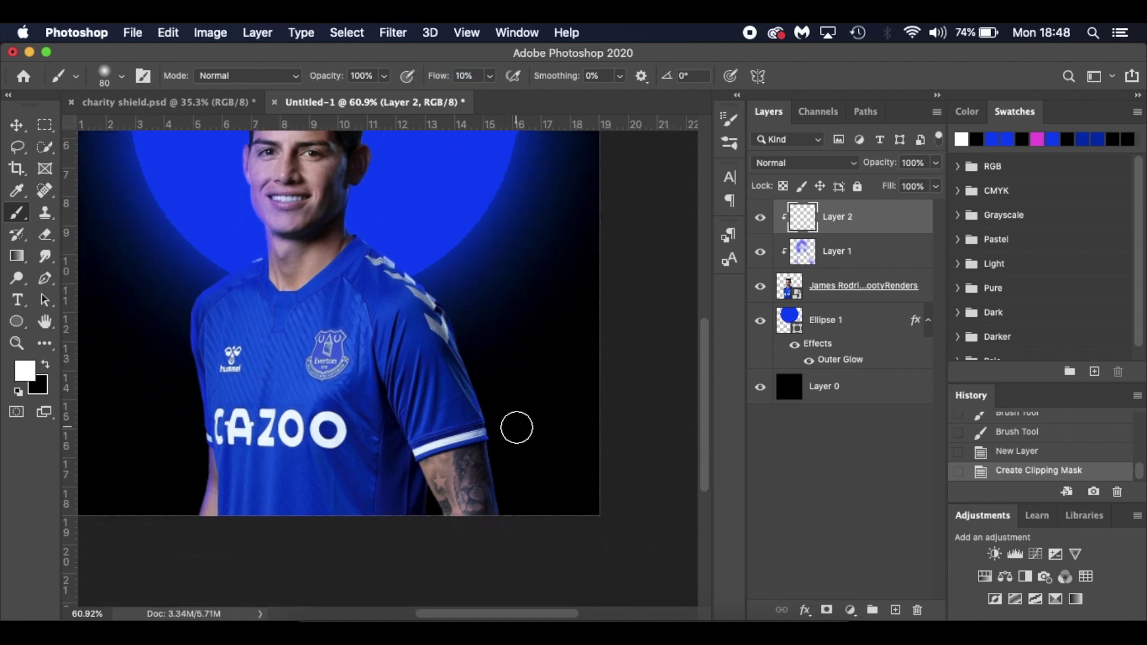
{"action": "left_click_drag", "start_coordinate": [492, 453], "coordinate": [500, 551]}
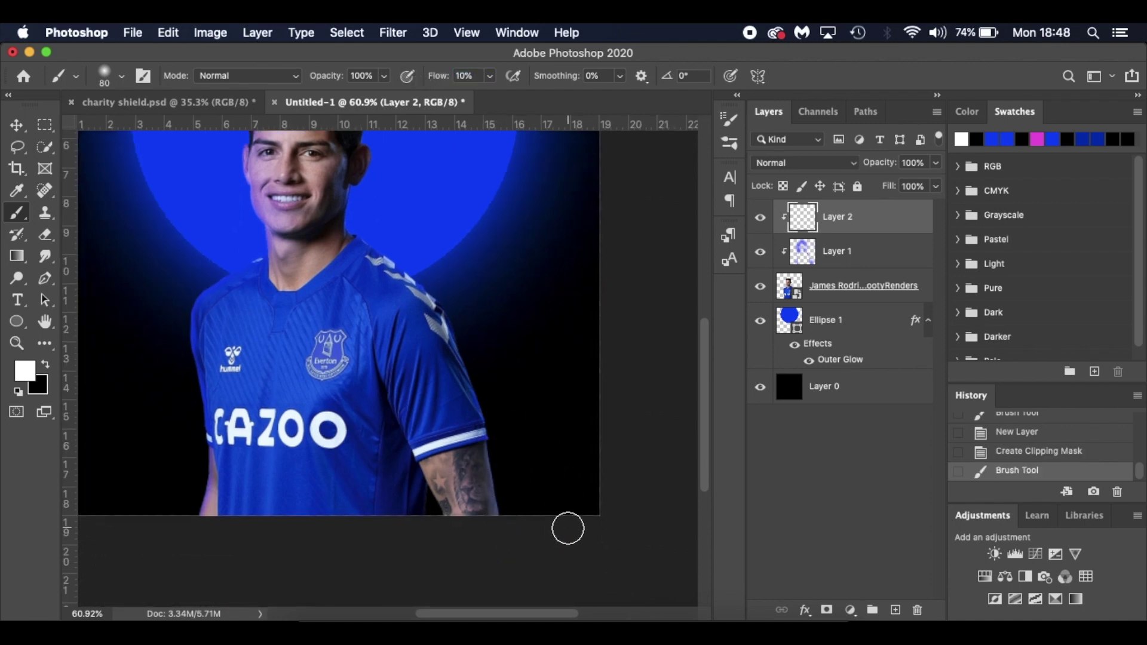
{"action": "key", "text": "super+z"}
{"action": "left_click_drag", "start_coordinate": [879, 226], "coordinate": [879, 263]}
Step: Paint soft white 5%-flow highlights down and back up the player's arm and sleeve
{"action": "left_click_drag", "start_coordinate": [491, 453], "coordinate": [509, 553]}
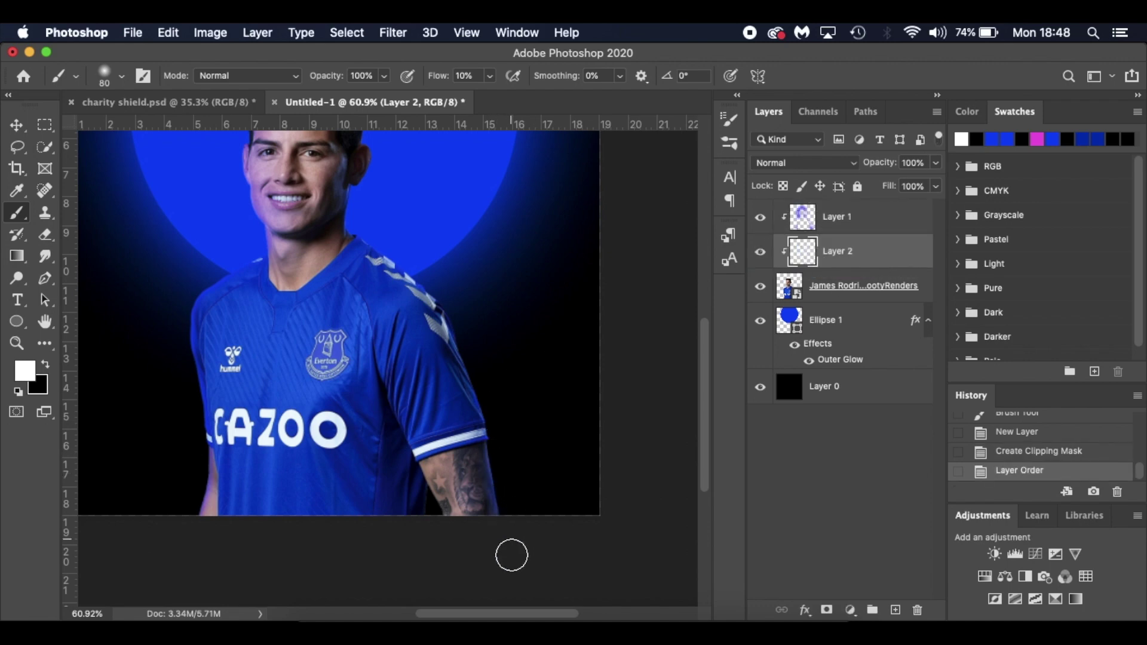
{"action": "scroll", "coordinate": [561, 470], "scroll_direction": "up", "scroll_amount": 2}
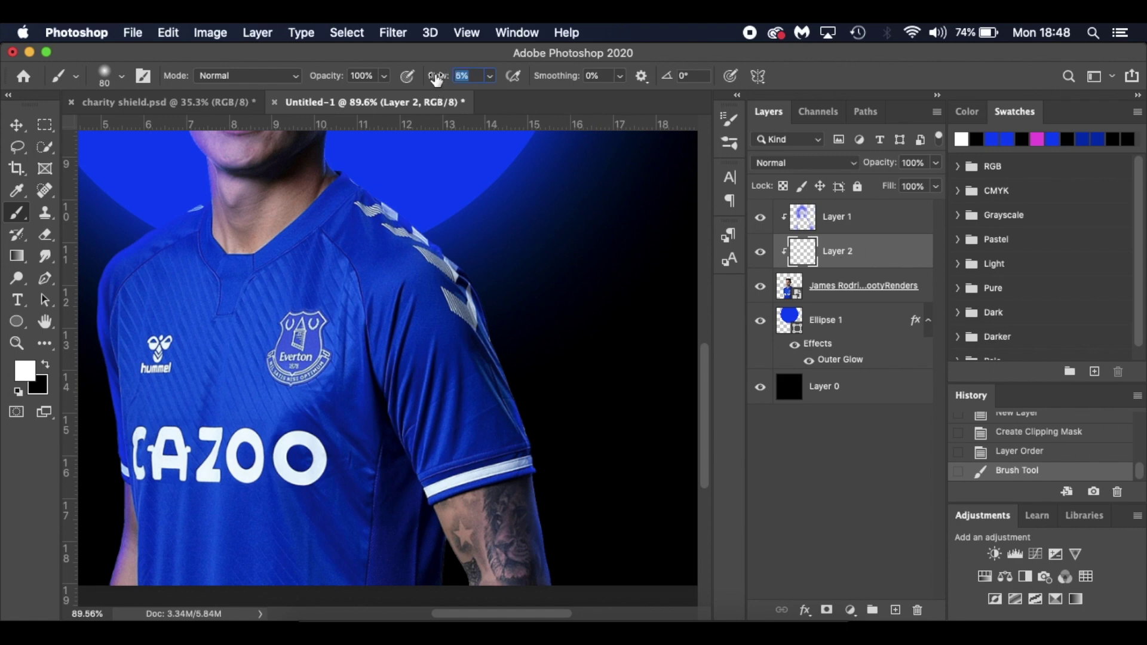
{"action": "scroll", "coordinate": [559, 482], "scroll_direction": "up", "scroll_amount": 2}
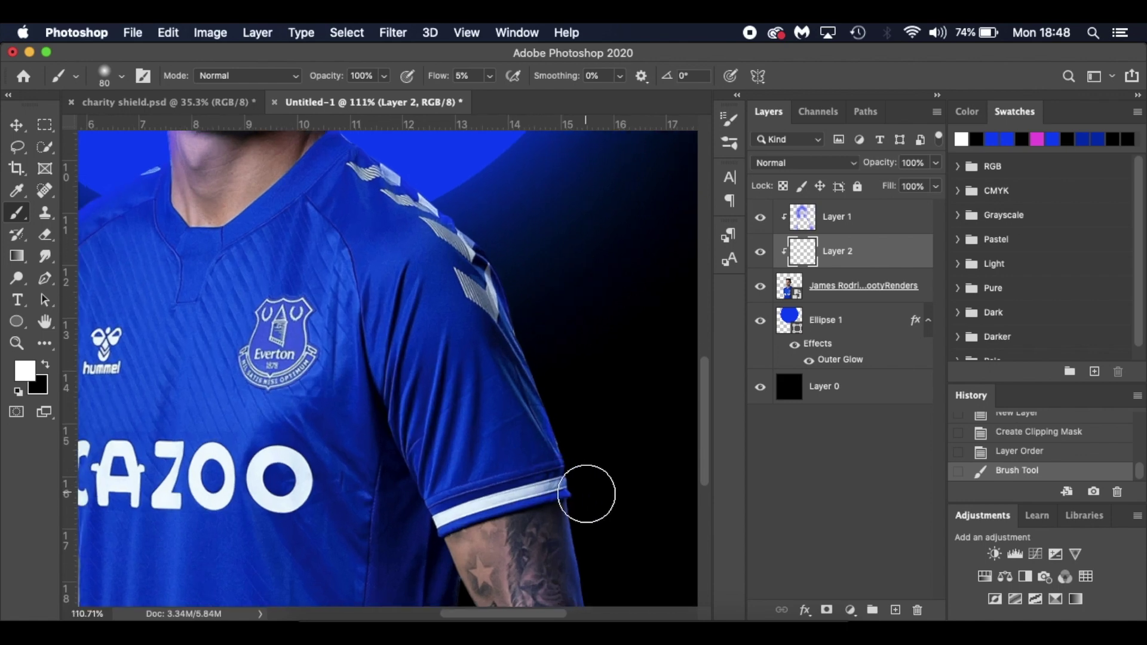
{"action": "mouse_move", "coordinate": [586, 494]}
{"action": "left_mouse_down"}
{"action": "mouse_move", "coordinate": [508, 274]}
{"action": "mouse_move", "coordinate": [478, 226]}
{"action": "left_mouse_up"}
{"action": "scroll", "coordinate": [478, 225], "scroll_direction": "up", "scroll_amount": 5}
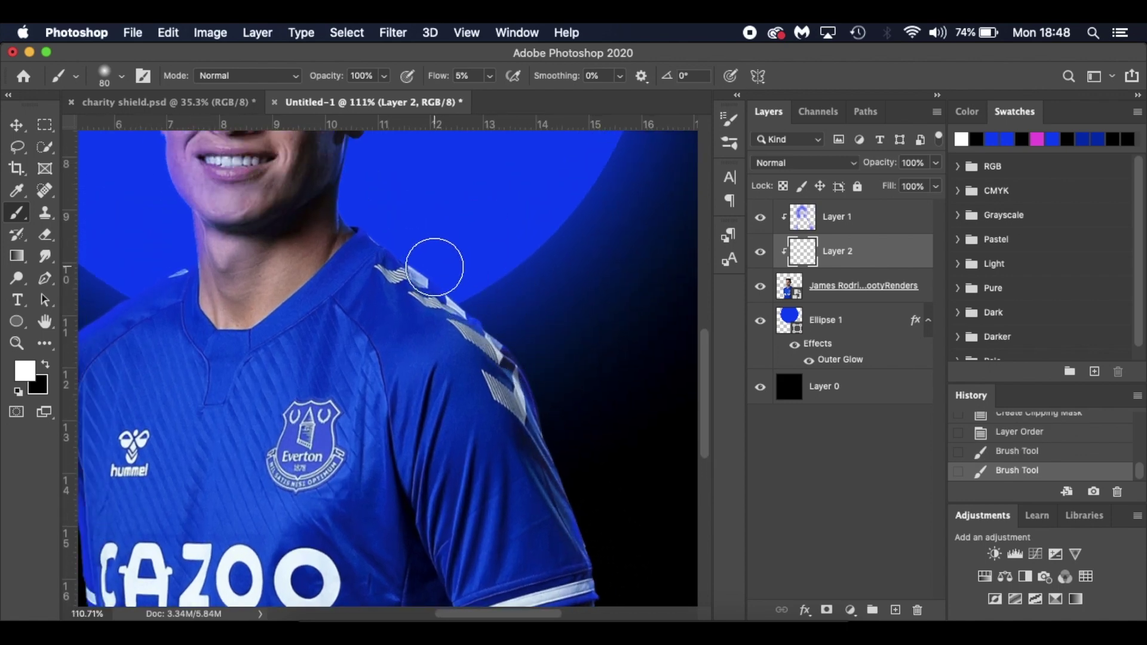
Step: Add faint white highlights along the edges of the player's face and hair
{"action": "mouse_move", "coordinate": [435, 268]}
{"action": "left_mouse_down"}
{"action": "mouse_move", "coordinate": [356, 187]}
{"action": "mouse_move", "coordinate": [356, 307]}
{"action": "left_mouse_up"}
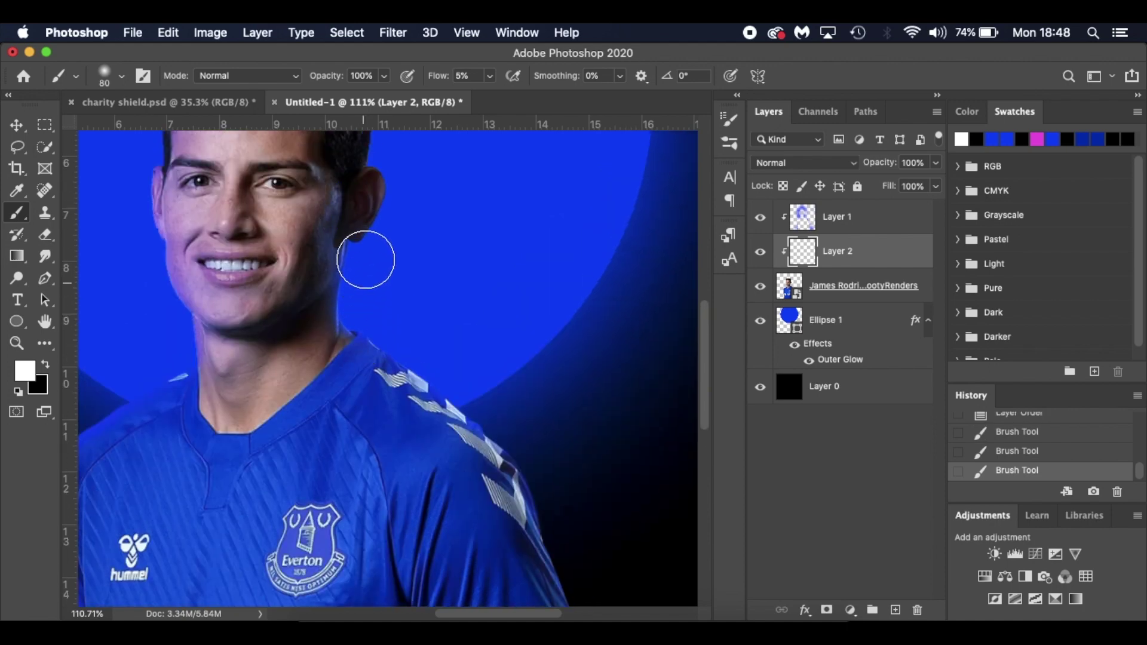
{"action": "scroll", "coordinate": [366, 260], "scroll_direction": "up", "scroll_amount": 5}
{"action": "left_click_drag", "start_coordinate": [379, 263], "coordinate": [261, 179]}
{"action": "scroll", "coordinate": [149, 261], "scroll_direction": "down", "scroll_amount": 2}
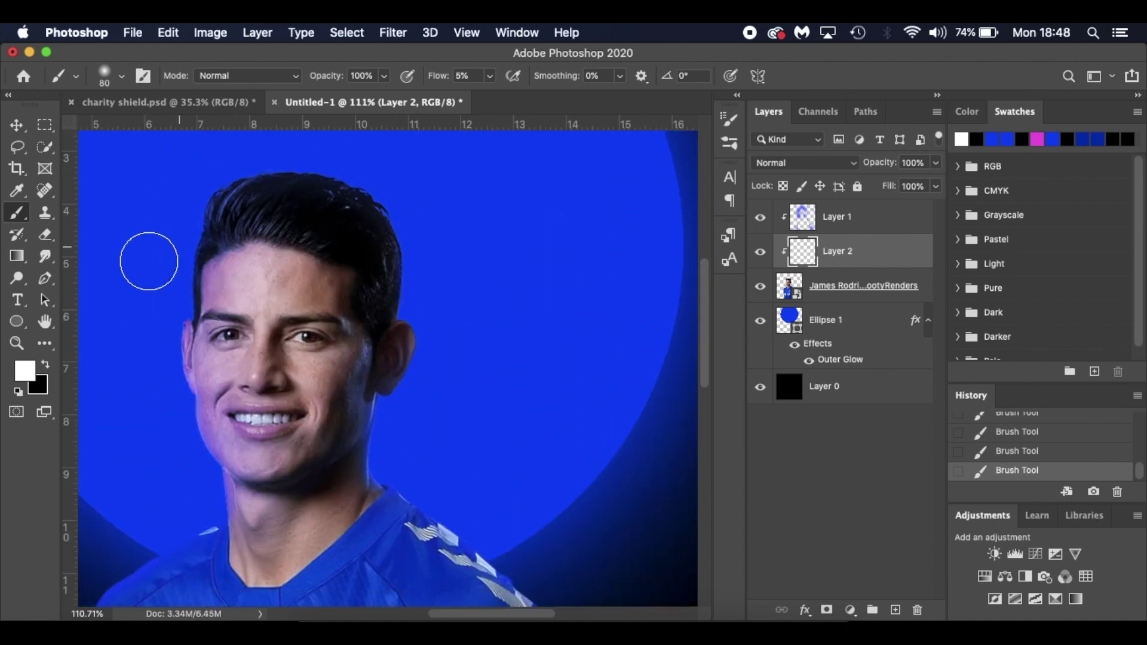
{"action": "scroll", "coordinate": [148, 261], "scroll_direction": "down", "scroll_amount": 1}
{"action": "scroll", "coordinate": [149, 261], "scroll_direction": "left", "scroll_amount": 2}
{"action": "scroll", "coordinate": [215, 436], "scroll_direction": "down", "scroll_amount": 5}
{"action": "scroll", "coordinate": [215, 436], "scroll_direction": "left", "scroll_amount": 3}
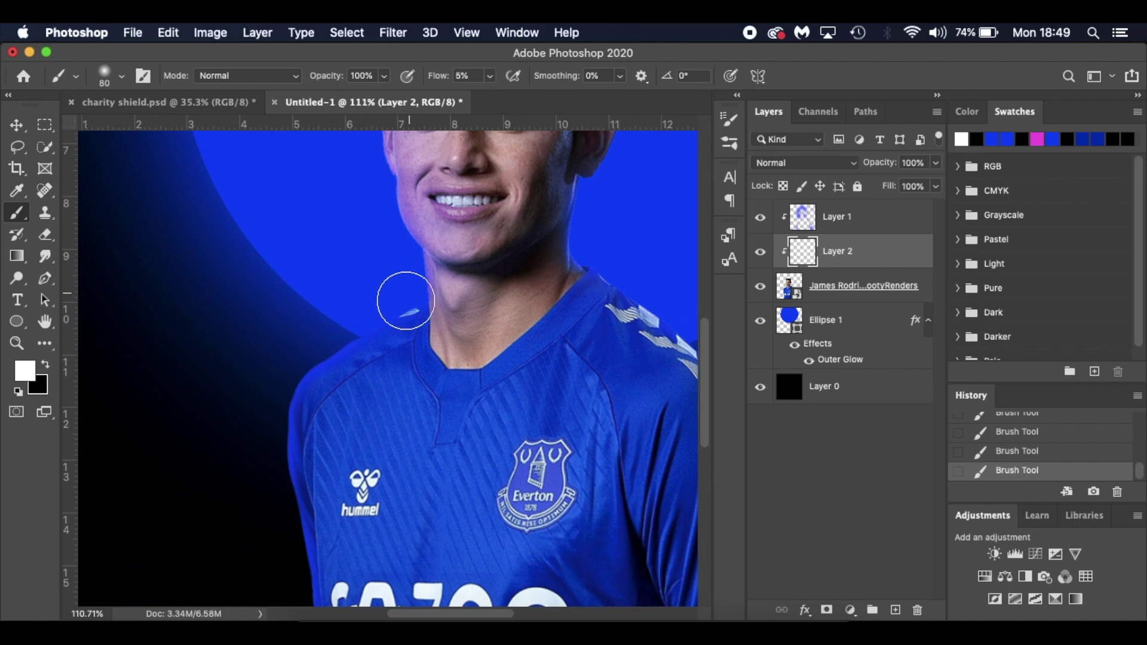
{"action": "scroll", "coordinate": [274, 443], "scroll_direction": "down", "scroll_amount": 3}
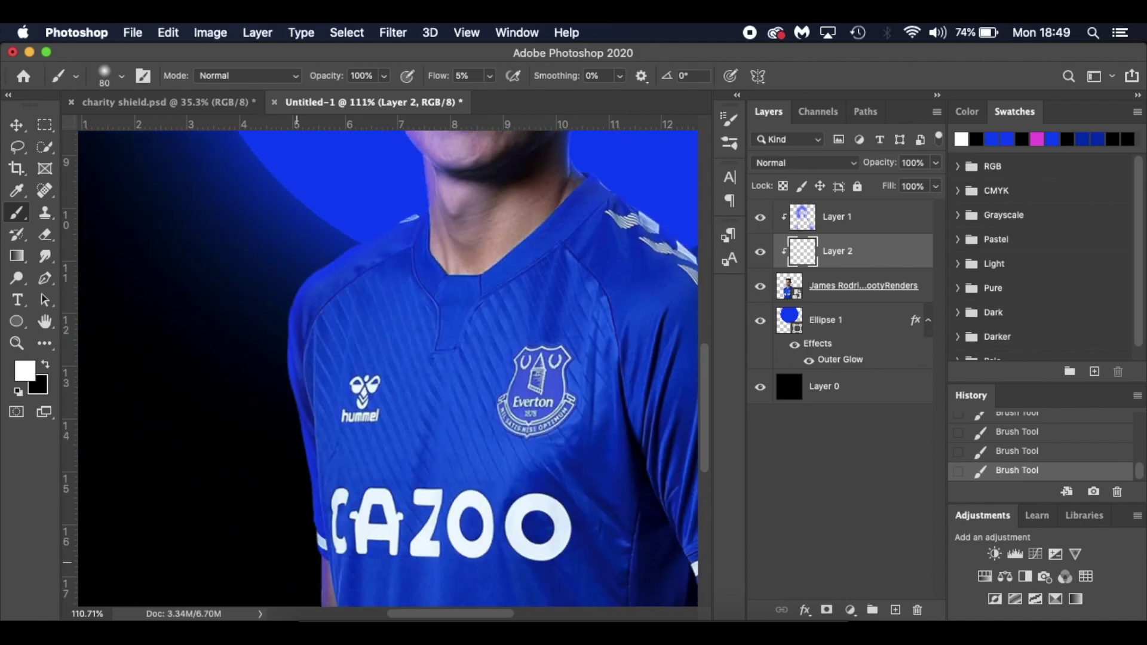
{"action": "scroll", "coordinate": [263, 526], "scroll_direction": "down", "scroll_amount": 5}
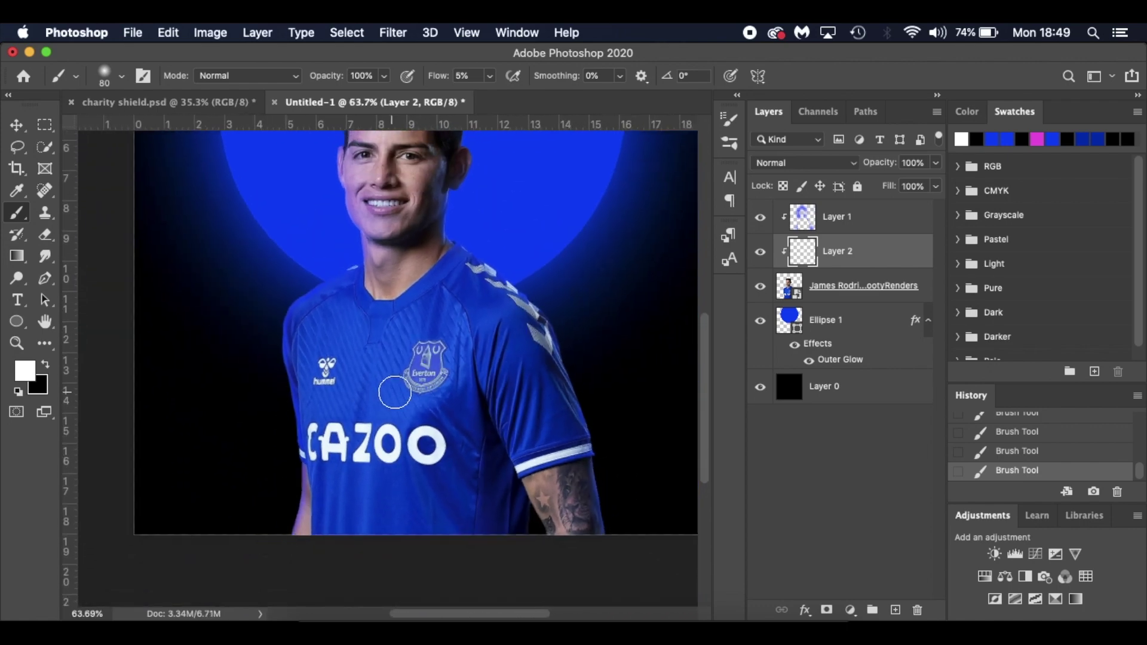
Step: Shrink the brush to a tiny size and paint faint white highlights along the sleeve
{"action": "key", "text": "bracketleft"}
{"action": "key", "text": "bracketleft"}
{"action": "key", "text": "bracketleft"}
{"action": "key", "text": "bracketleft"}
{"action": "key", "text": "bracketleft"}
{"action": "key", "text": "bracketleft"}
{"action": "scroll", "coordinate": [470, 421], "scroll_direction": "up", "scroll_amount": 3}
{"action": "key", "text": "bracketleft"}
{"action": "key", "text": "bracketleft"}
{"action": "key", "text": "bracketleft"}
{"action": "key", "text": "bracketleft"}
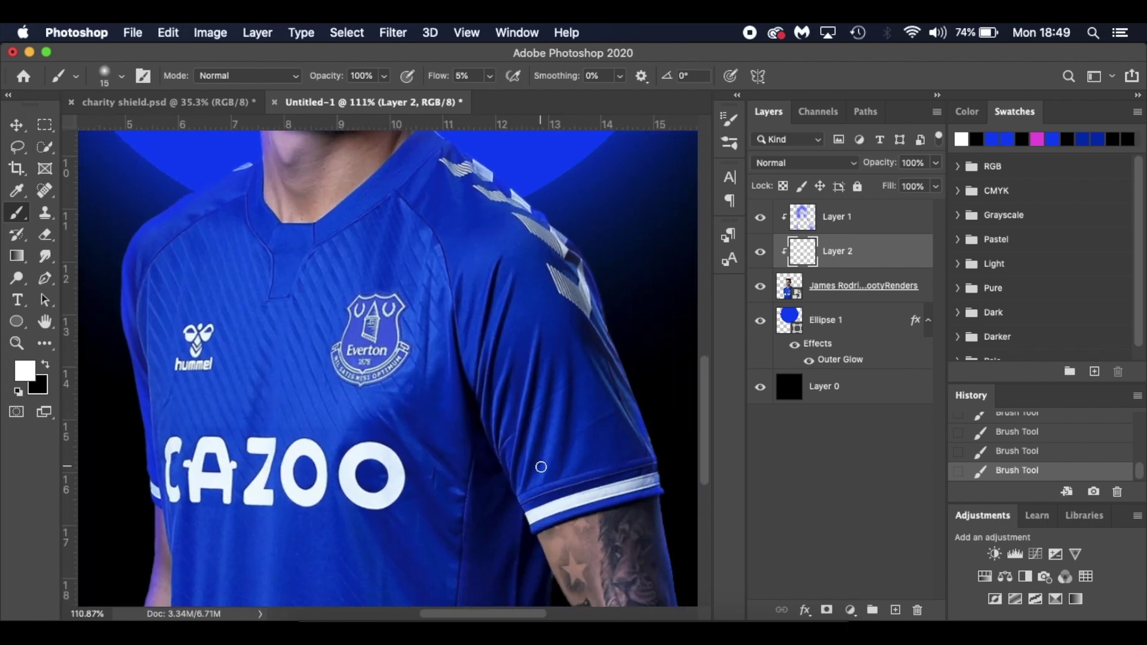
{"action": "key", "text": "bracketleft"}
{"action": "key", "text": "bracketleft"}
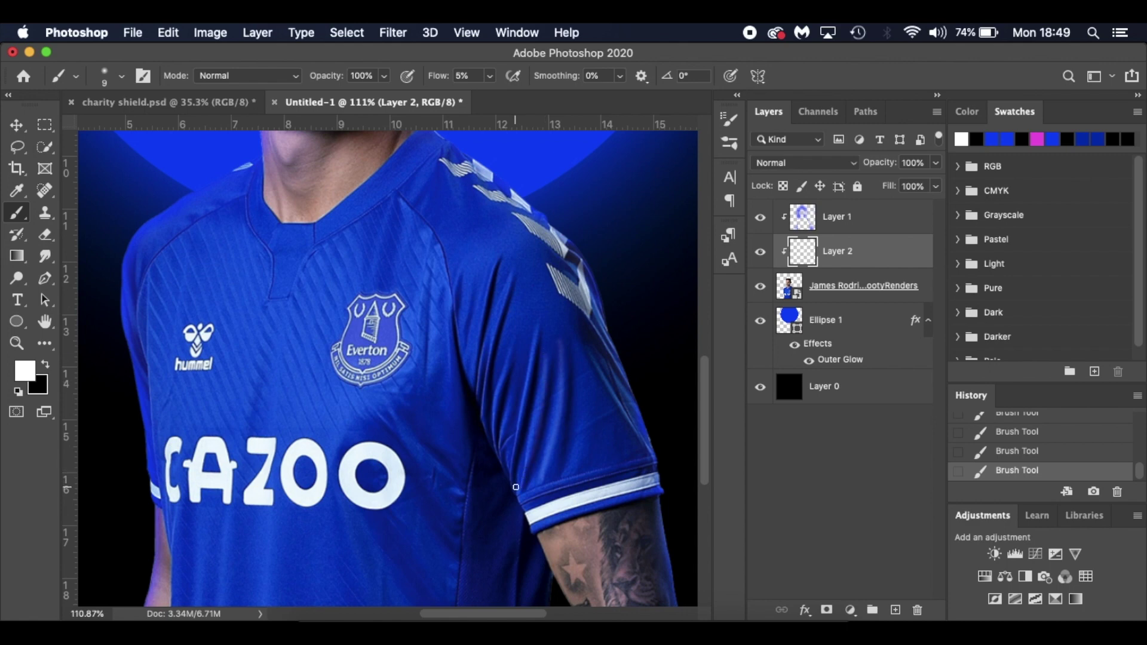
{"action": "left_click_drag", "start_coordinate": [514, 466], "coordinate": [540, 334]}
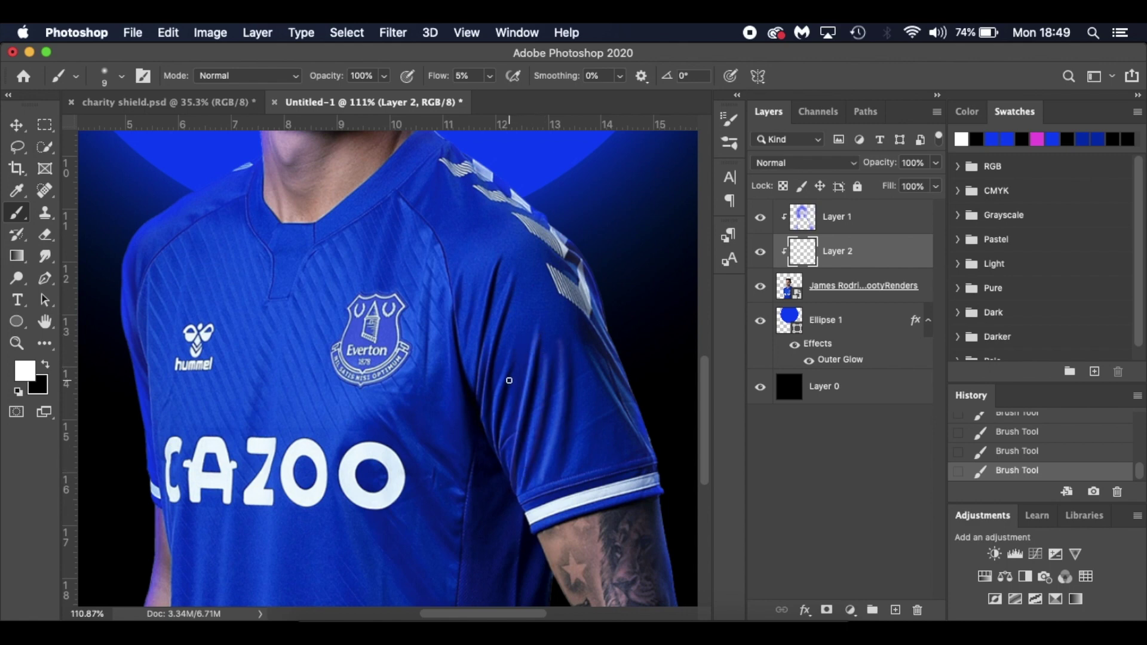
{"action": "mouse_move", "coordinate": [487, 409]}
{"action": "left_mouse_down"}
{"action": "mouse_move", "coordinate": [511, 281]}
{"action": "mouse_move", "coordinate": [482, 384]}
{"action": "left_mouse_up"}
{"action": "left_click_drag", "start_coordinate": [481, 343], "coordinate": [476, 401]}
{"action": "scroll", "coordinate": [395, 473], "scroll_direction": "down", "scroll_amount": 3}
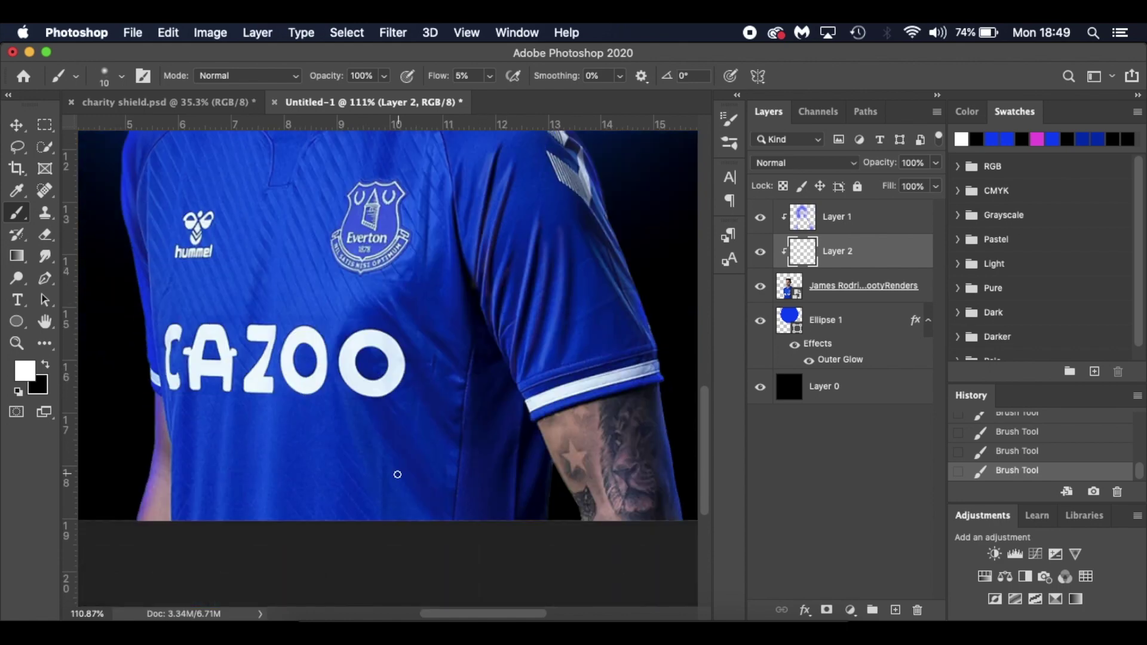
Step: Highlight the shirt's left edge, enlarge the brush to 50 px, and undo the last stroke
{"action": "key", "text": "bracketright"}
{"action": "key", "text": "bracketright"}
{"action": "key", "text": "bracketright"}
{"action": "scroll", "coordinate": [183, 530], "scroll_direction": "up", "scroll_amount": 2}
{"action": "key", "text": "bracketleft"}
{"action": "key", "text": "bracketleft"}
{"action": "key", "text": "bracketleft"}
{"action": "left_click_drag", "start_coordinate": [170, 317], "coordinate": [153, 242]}
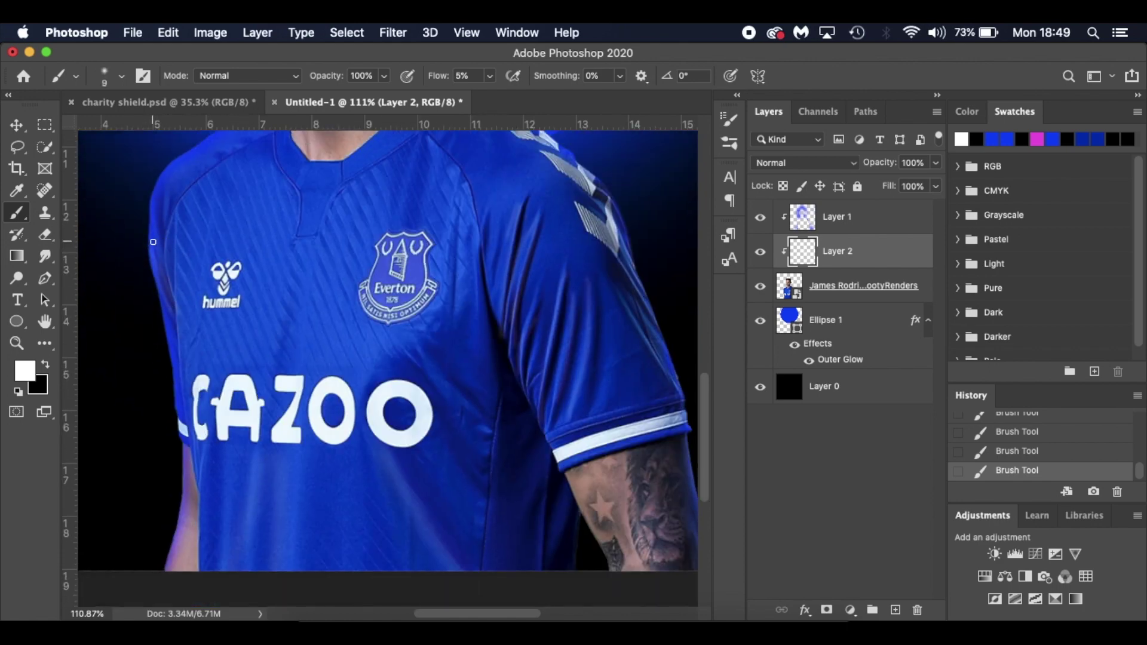
{"action": "scroll", "coordinate": [182, 450], "scroll_direction": "down", "scroll_amount": 2}
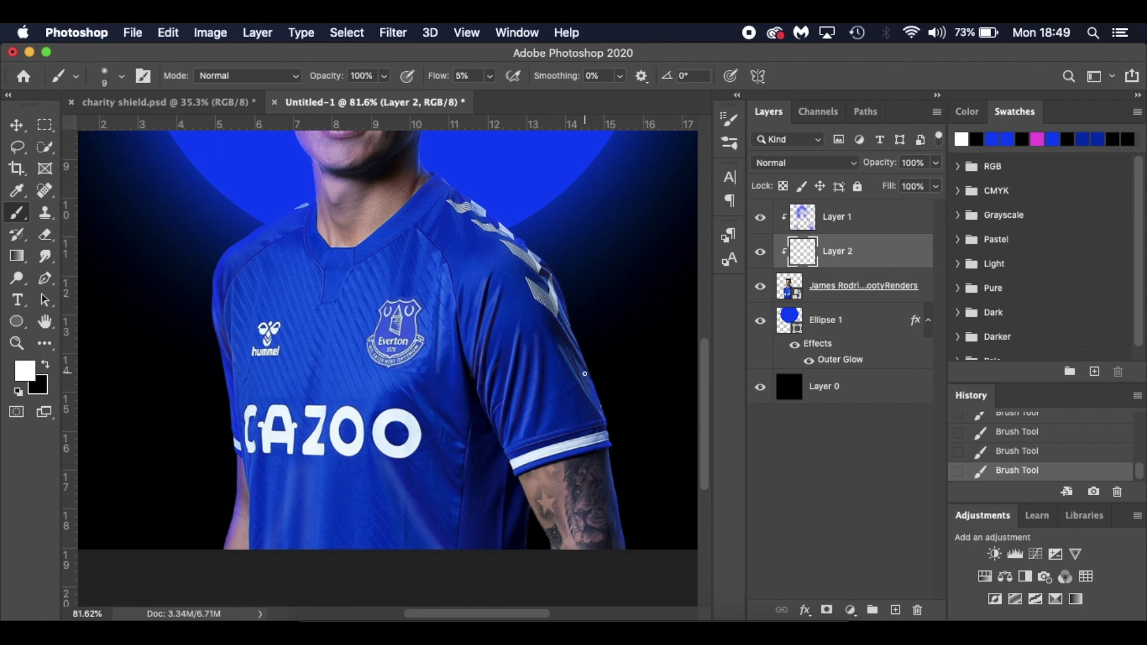
{"action": "key", "text": "bracketright"}
{"action": "key", "text": "bracketright"}
{"action": "key", "text": "bracketright"}
{"action": "key", "text": "bracketright"}
{"action": "key", "text": "bracketright"}
{"action": "scroll", "coordinate": [627, 423], "scroll_direction": "down", "scroll_amount": 2}
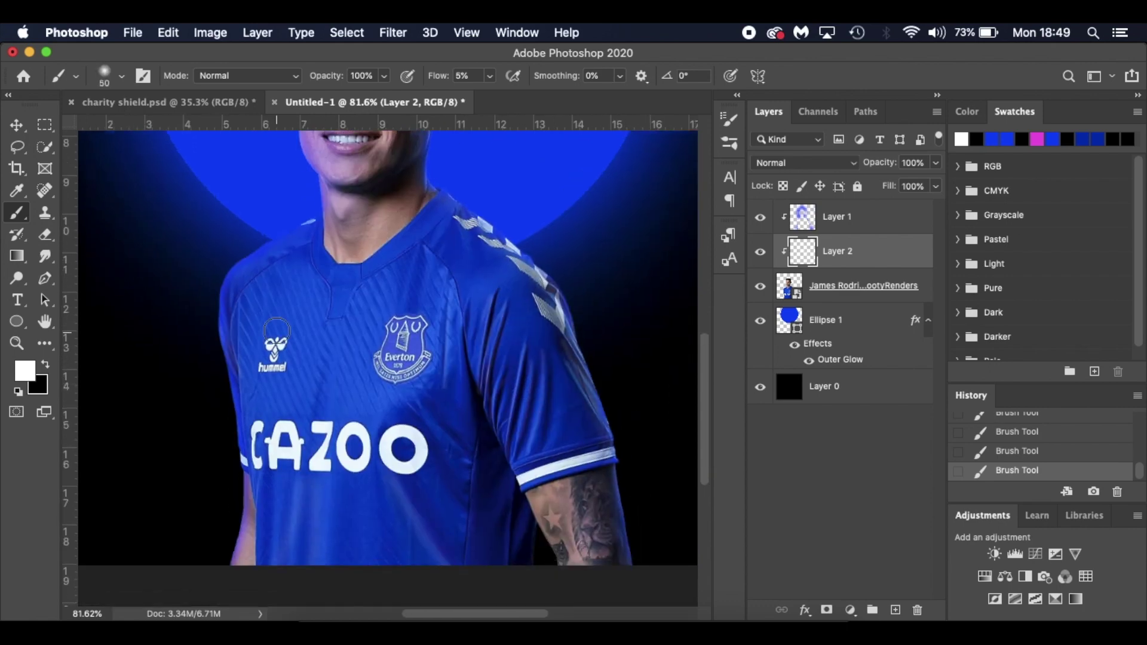
{"action": "key", "text": "super+z"}
{"action": "scroll", "coordinate": [397, 353], "scroll_direction": "down", "scroll_amount": 2}
{"action": "scroll", "coordinate": [396, 357], "scroll_direction": "up", "scroll_amount": 2}
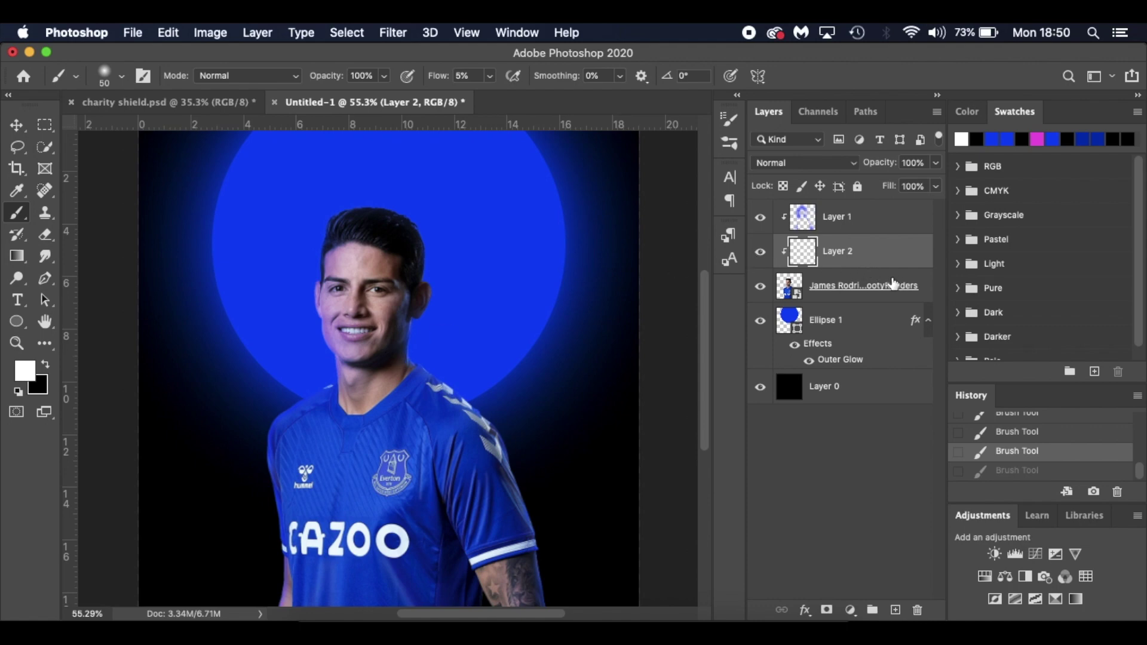
Step: Add a blue Outer Glow to the player layer at 30% opacity and 122 px size
{"action": "double_click", "coordinate": [925, 286]}
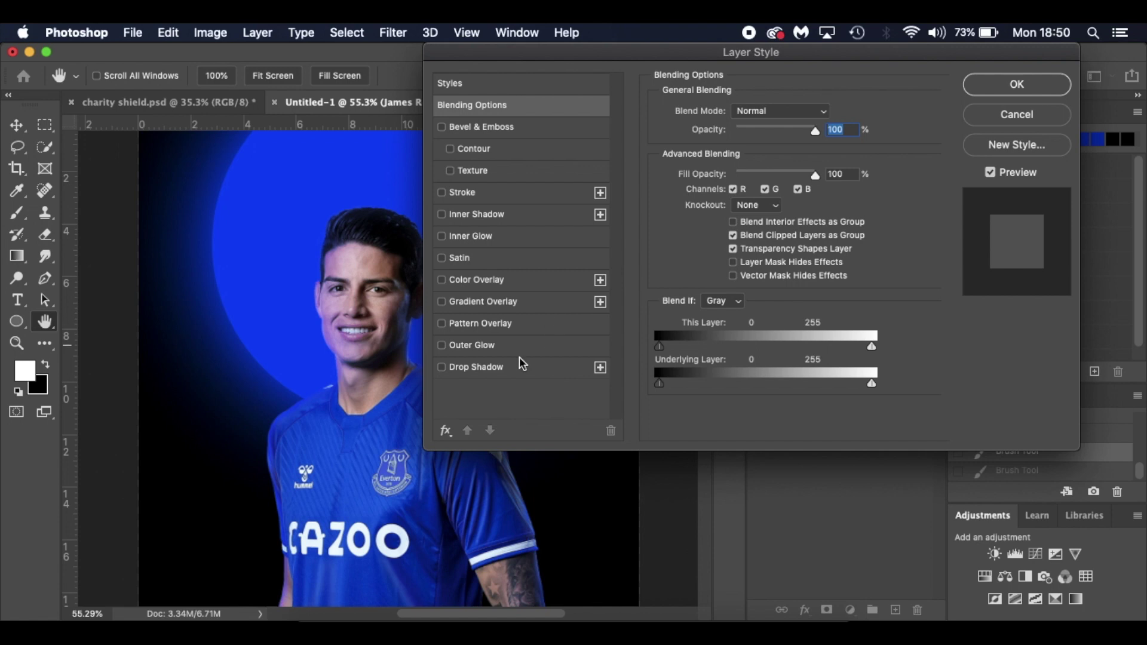
{"action": "left_click", "coordinate": [472, 346]}
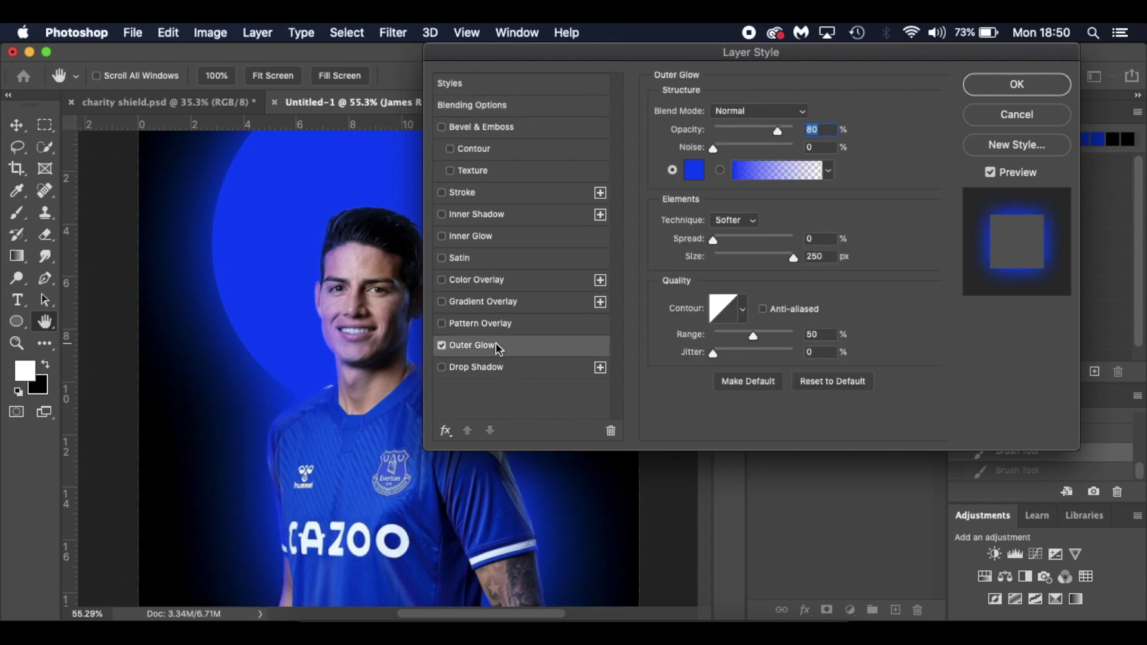
{"action": "left_click", "coordinate": [742, 130]}
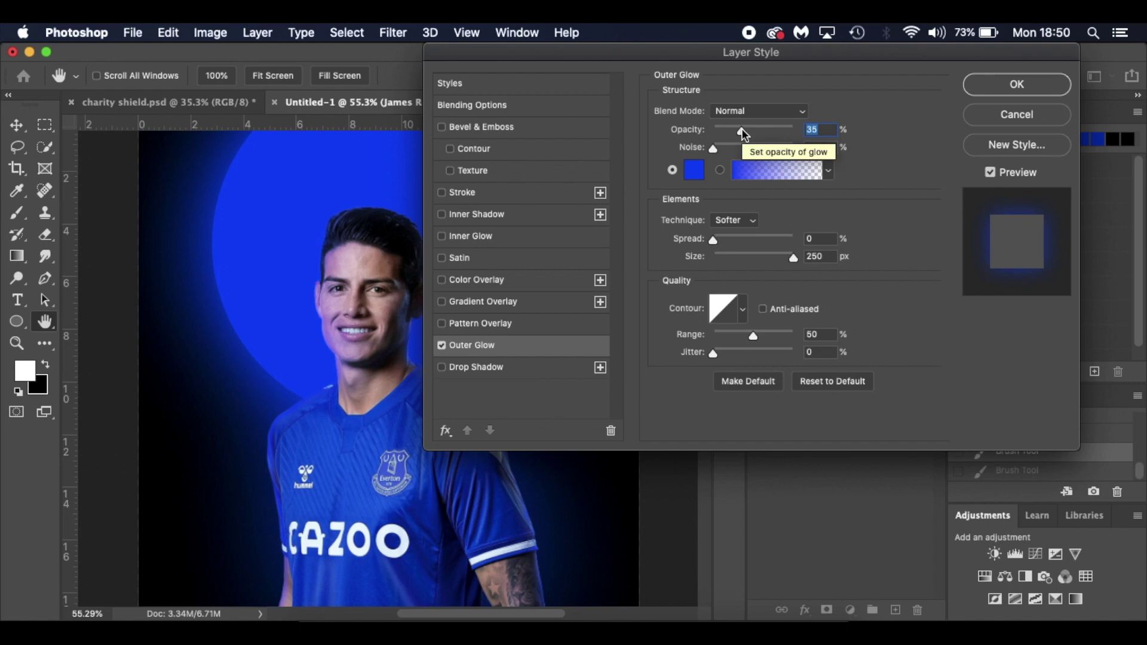
{"action": "left_click_drag", "start_coordinate": [741, 128], "coordinate": [741, 128]}
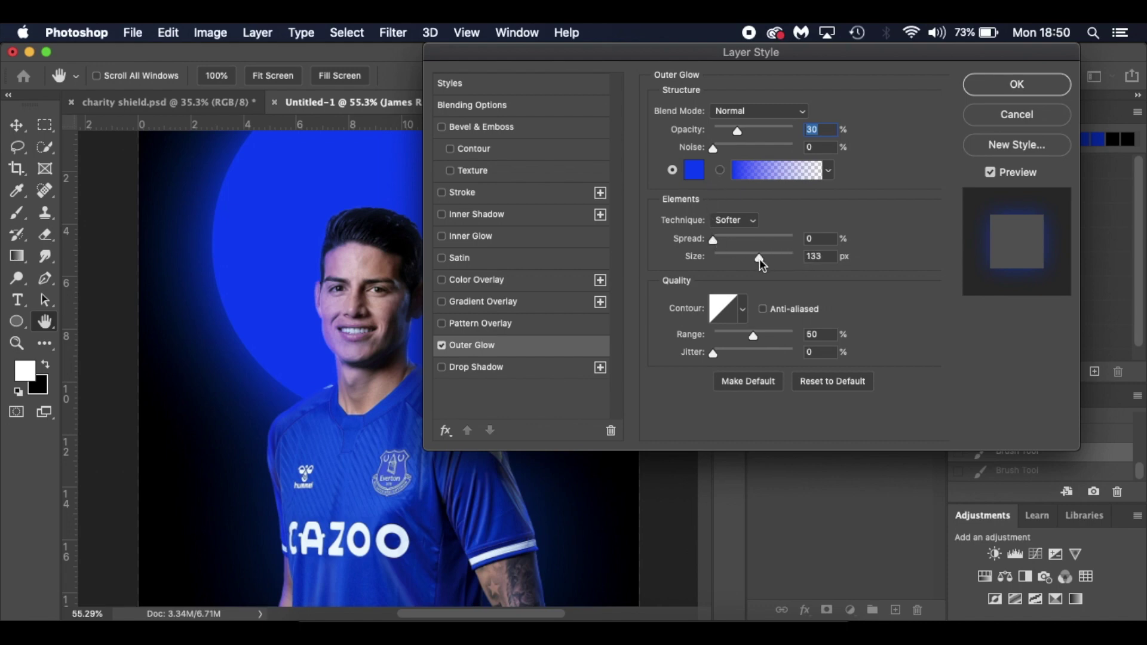
{"action": "left_click_drag", "start_coordinate": [759, 260], "coordinate": [756, 260]}
{"action": "left_click", "coordinate": [755, 260]}
{"action": "left_click", "coordinate": [995, 89]}
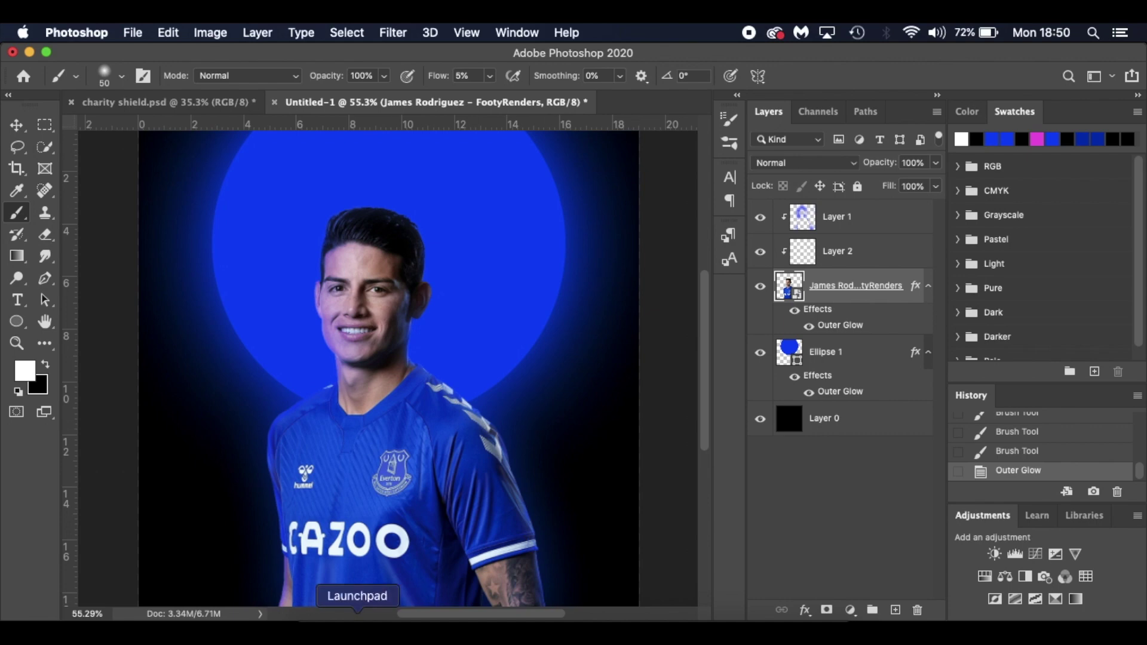
Step: View the charity shield.psd reference, then return to Untitled-1, select Layer 1 and activate the Type tool
{"action": "left_click", "coordinate": [243, 106]}
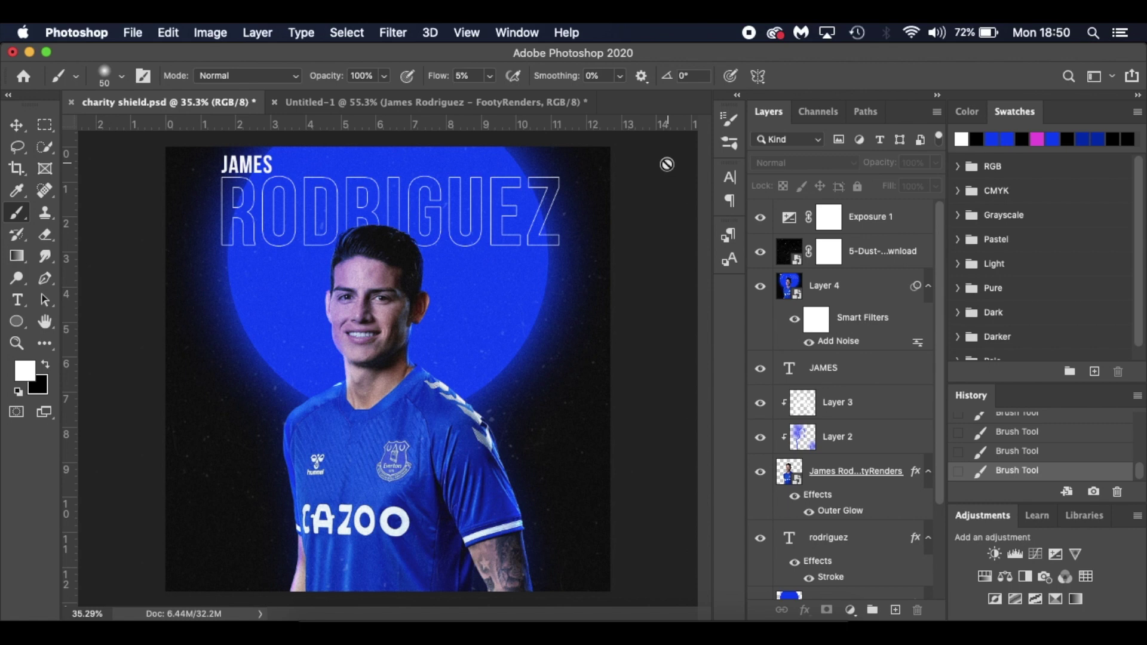
{"action": "left_click", "coordinate": [505, 102]}
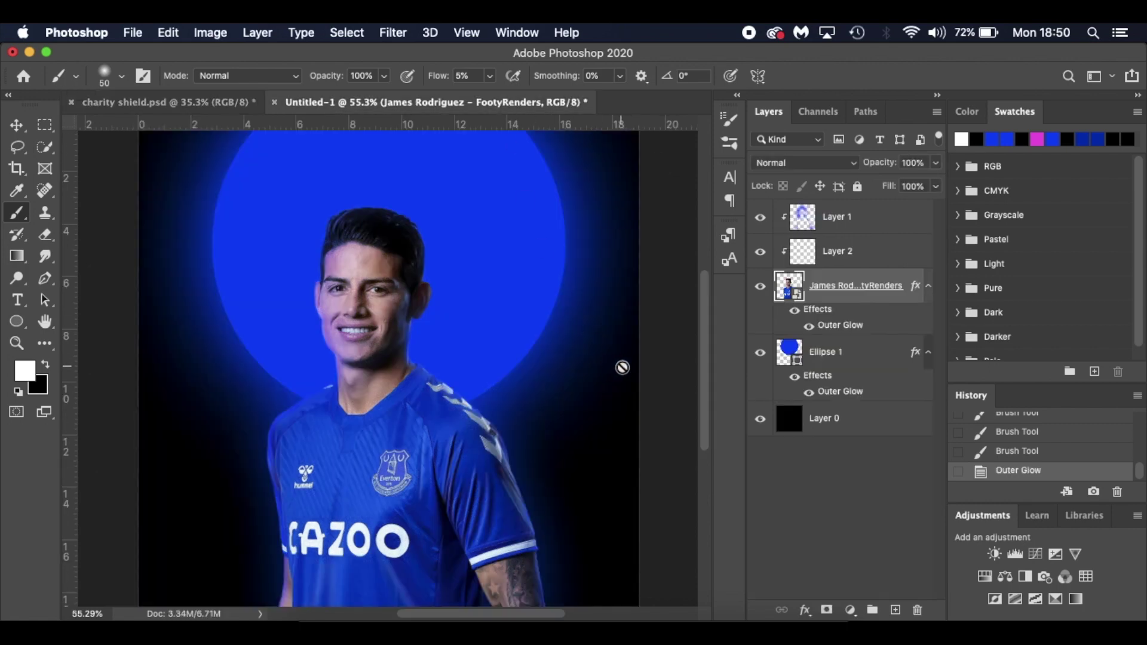
{"action": "left_click", "coordinate": [900, 222]}
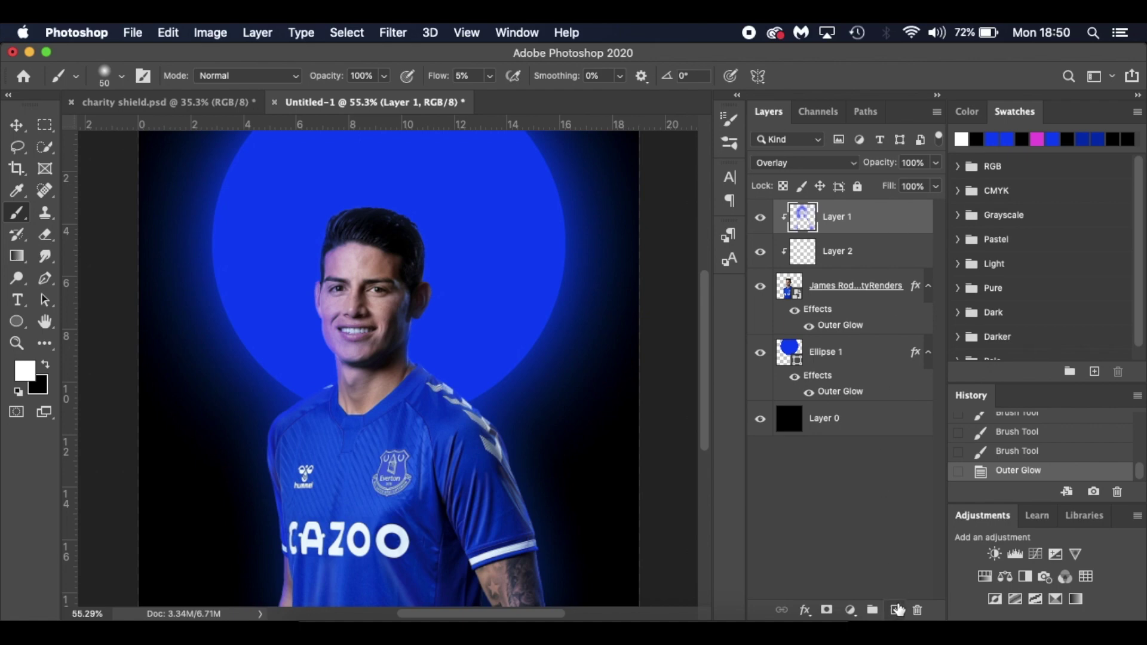
{"action": "key", "text": "t"}
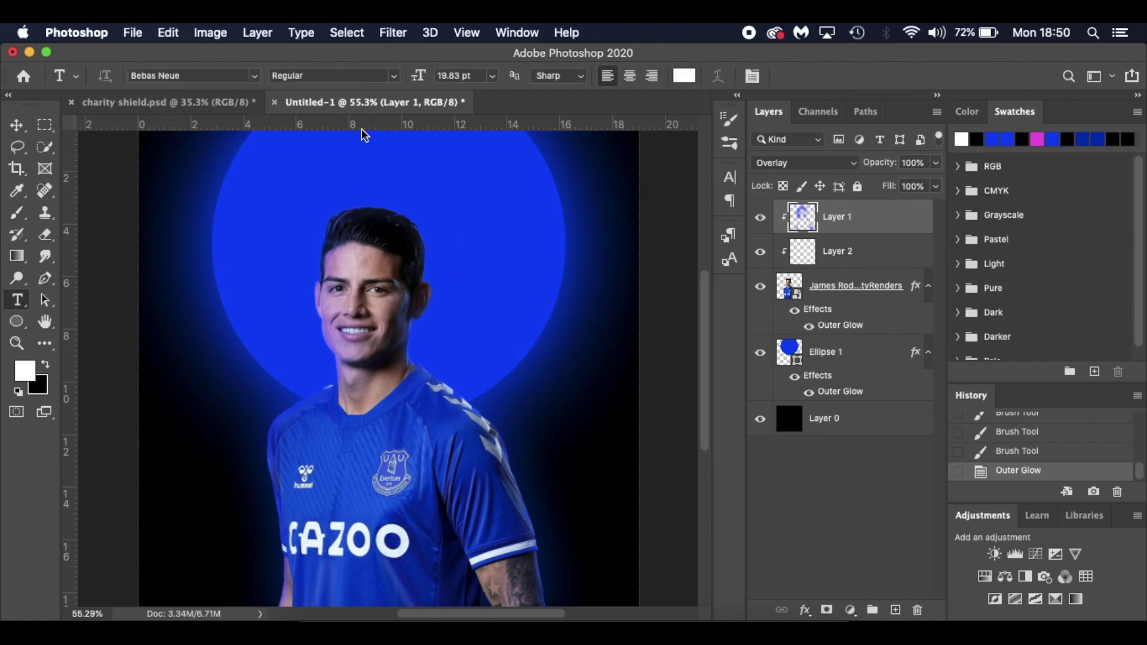
{"action": "scroll", "coordinate": [385, 173], "scroll_direction": "up", "scroll_amount": 5}
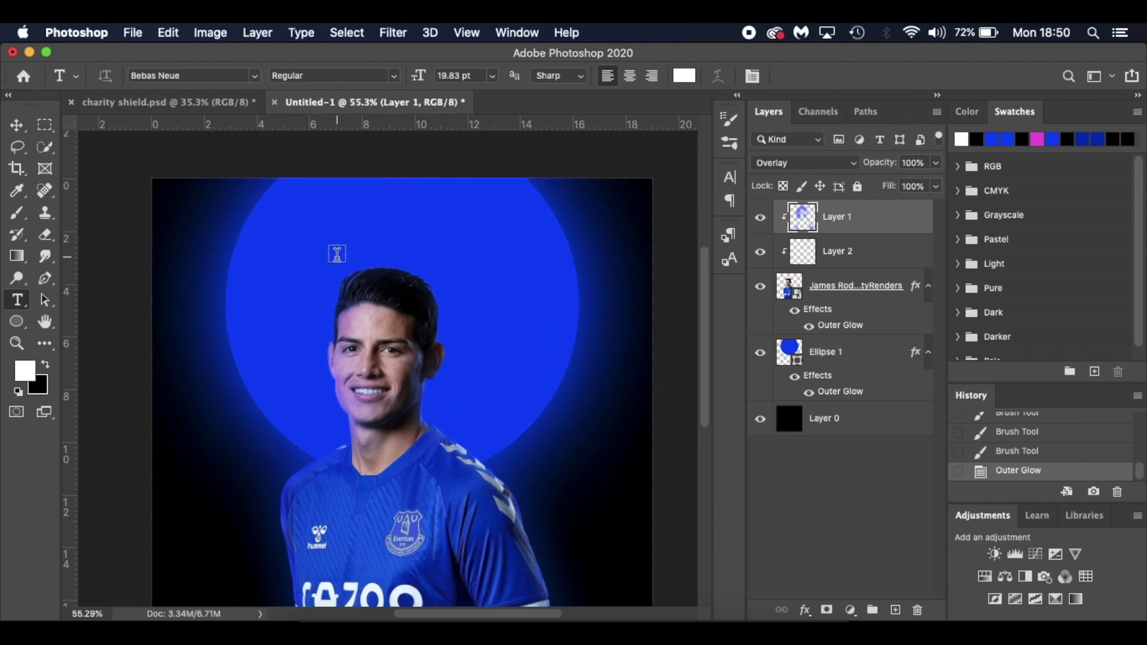
Step: On a new layer above Ellipse 1, add white RODRIGUEZ text in Bebas Neue at 96.83 pt above the head
{"action": "left_click", "coordinate": [887, 358]}
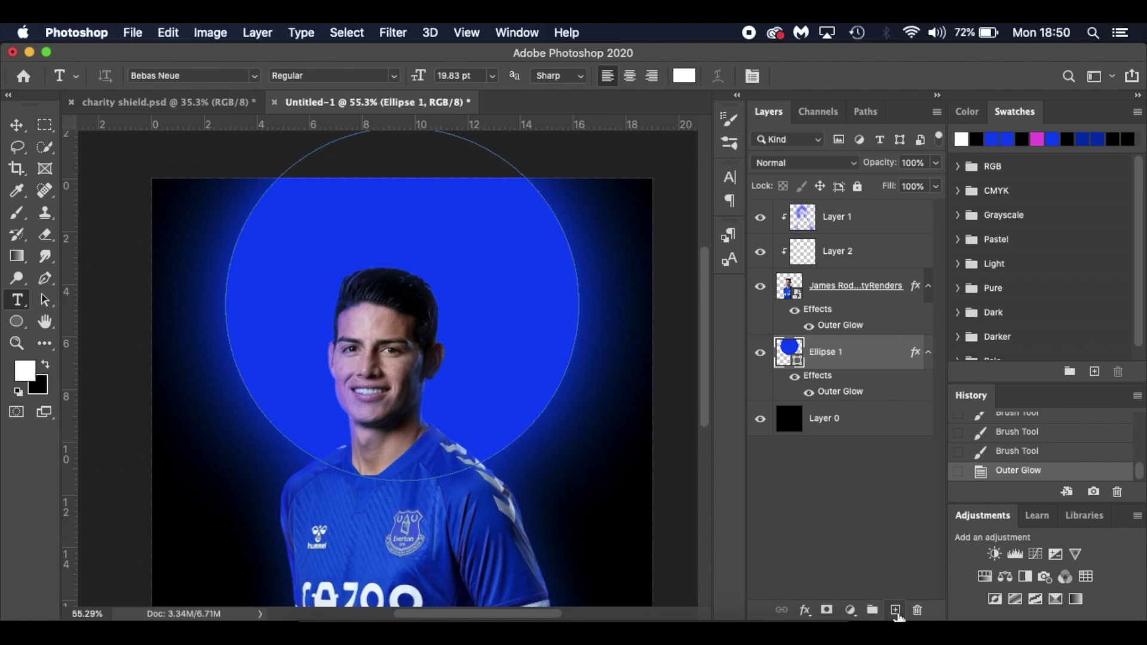
{"action": "left_click", "coordinate": [896, 610]}
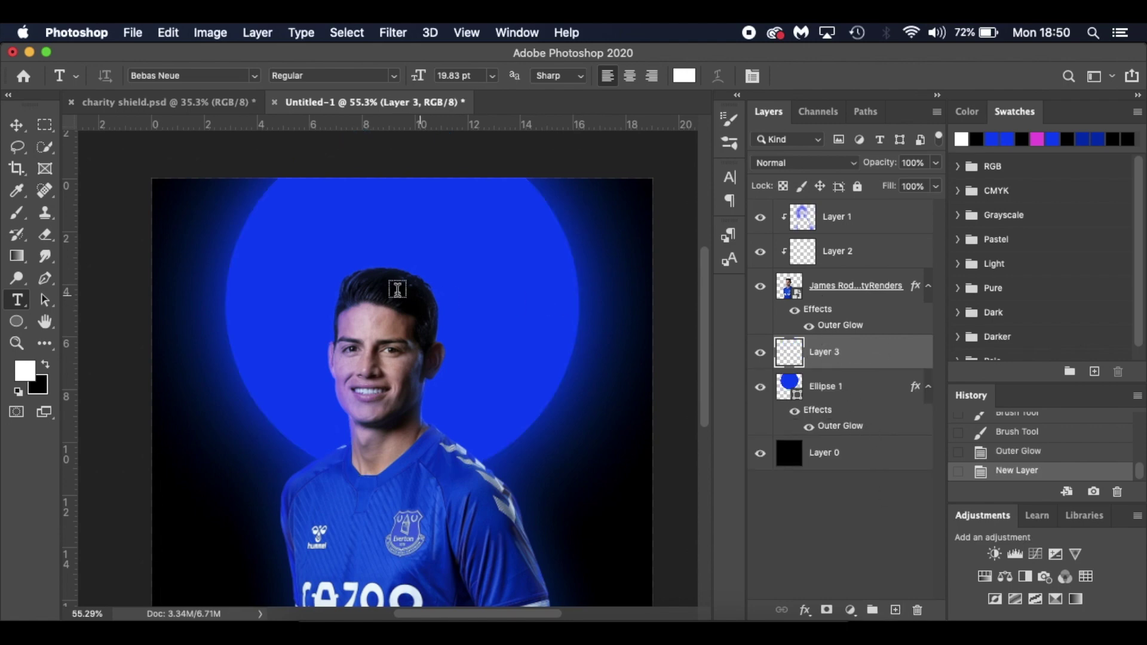
{"action": "left_click", "coordinate": [324, 258]}
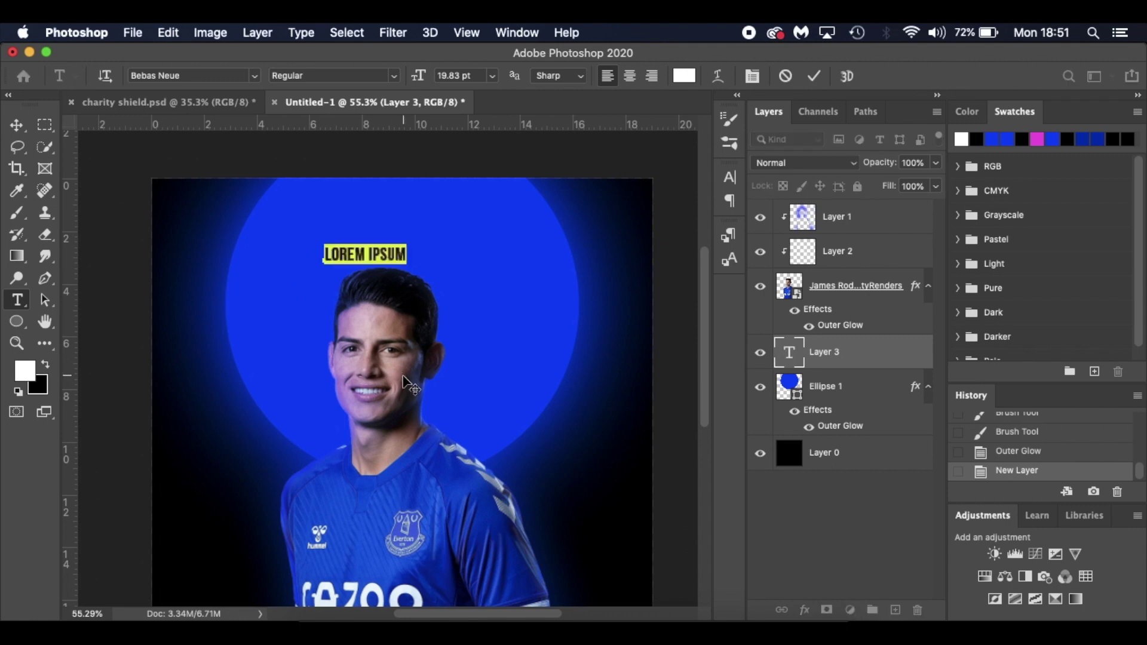
{"action": "type", "text": "RODR"}
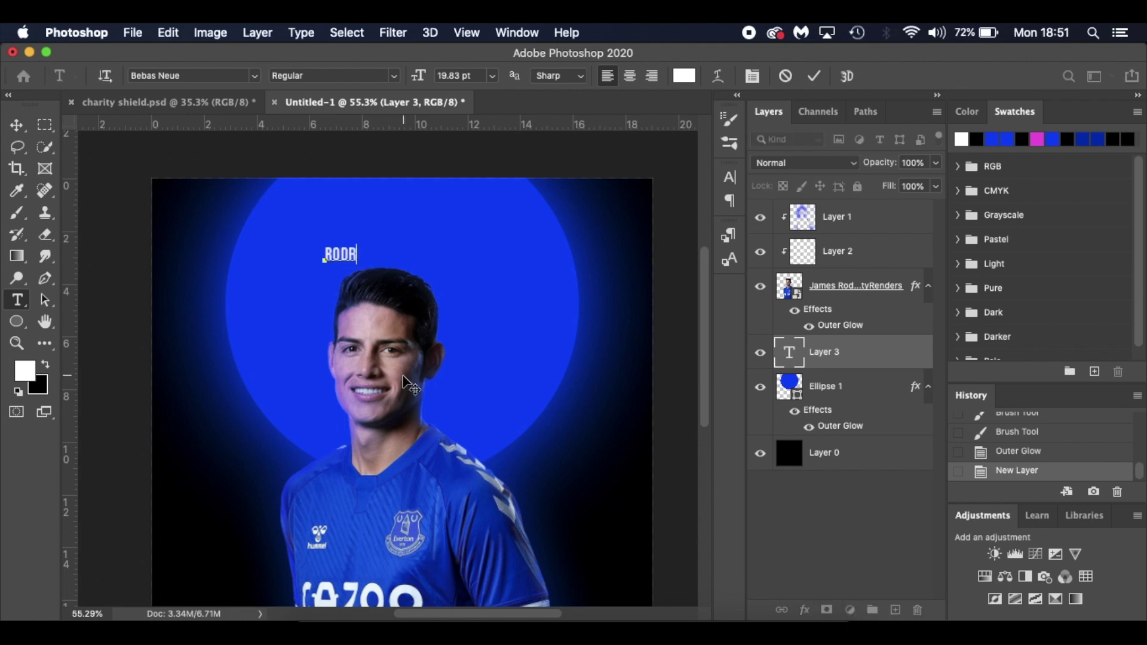
{"action": "type", "text": "IGUEZ"}
{"action": "key", "text": "super+a"}
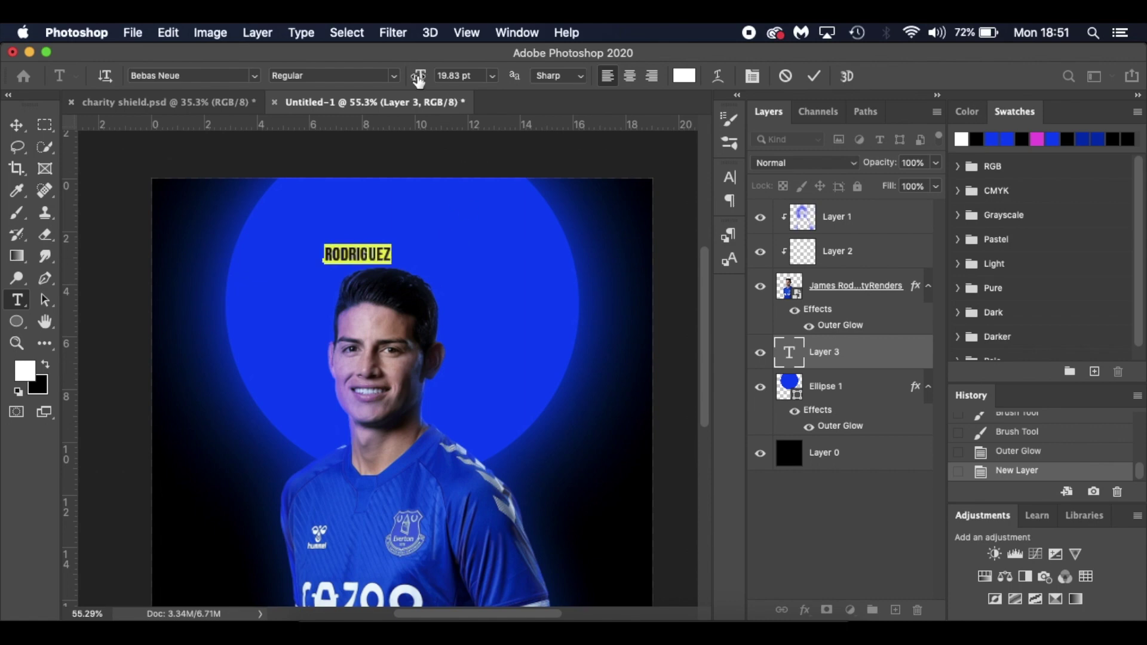
{"action": "left_click_drag", "start_coordinate": [418, 80], "coordinate": [487, 82]}
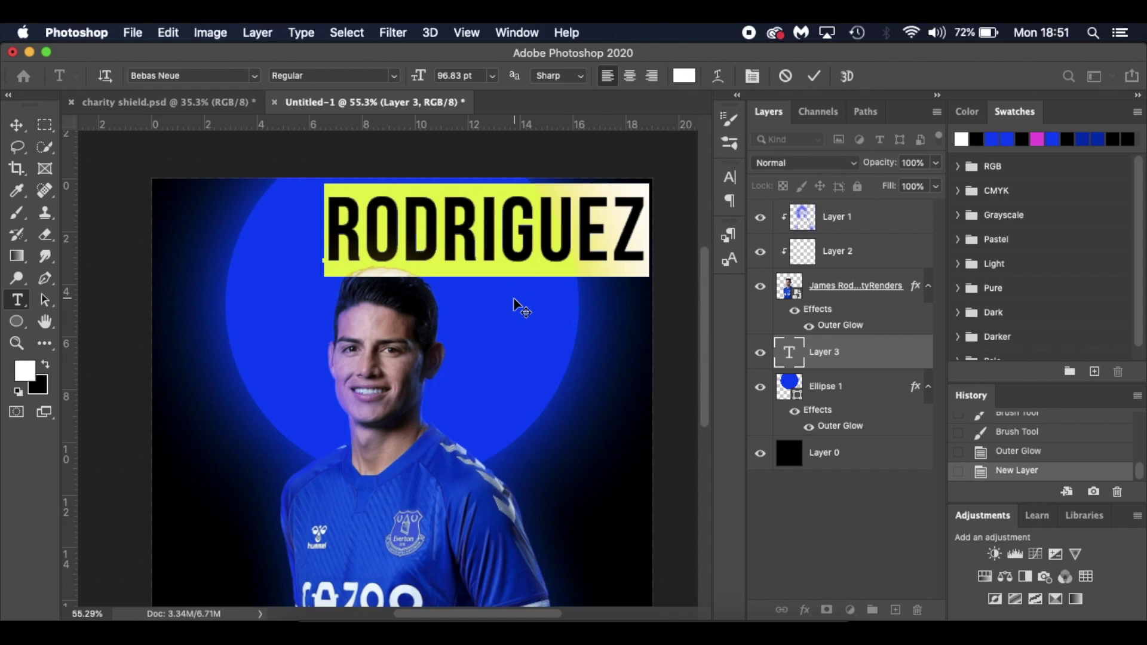
{"action": "left_click_drag", "start_coordinate": [519, 305], "coordinate": [428, 323]}
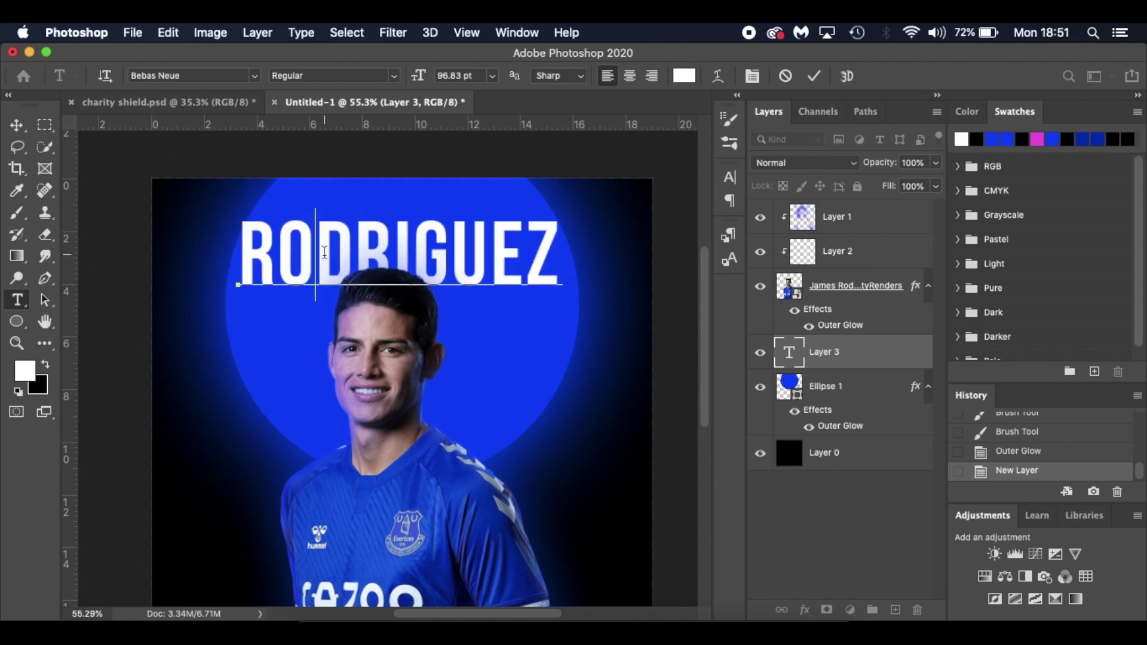
{"action": "key", "text": "super+h"}
{"action": "left_click", "coordinate": [17, 125]}
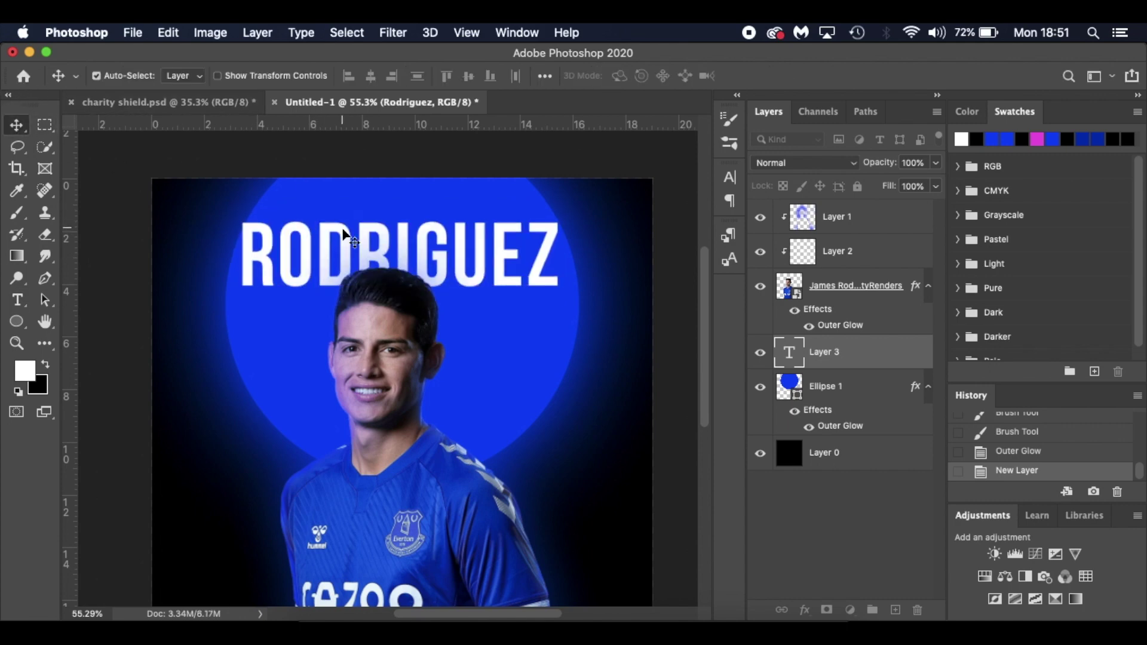
Step: Set the RODRIGUEZ layer's fill to 0% and give it a 2 px white outside stroke
{"action": "left_click", "coordinate": [874, 396]}
{"action": "left_click", "coordinate": [872, 359]}
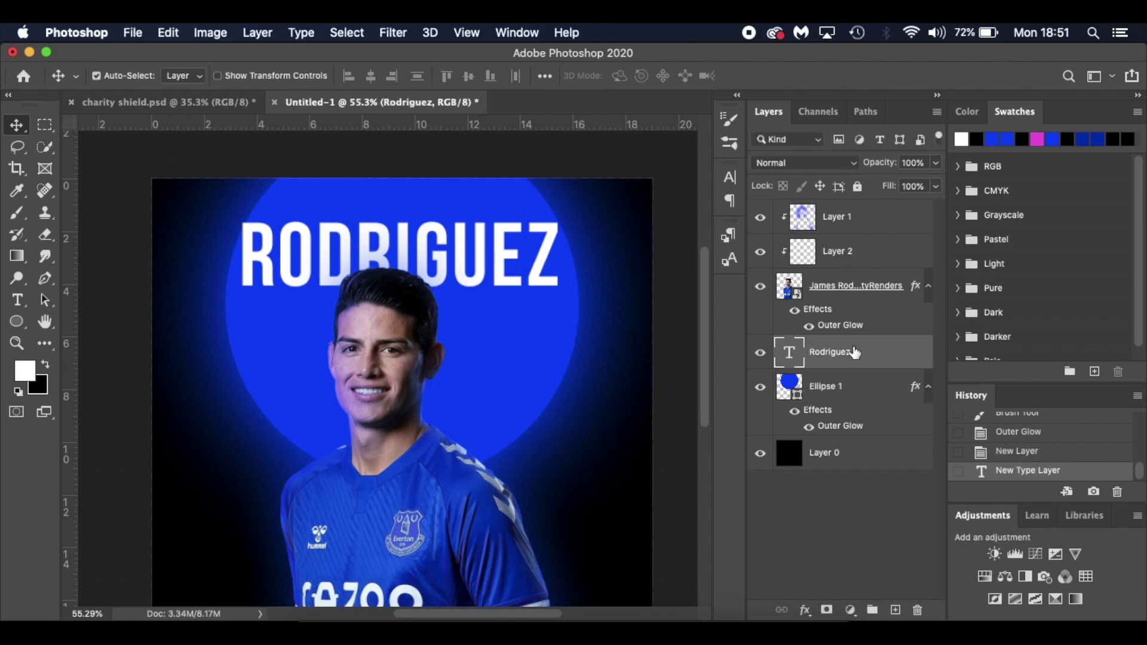
{"action": "left_click_drag", "start_coordinate": [893, 191], "coordinate": [697, 200]}
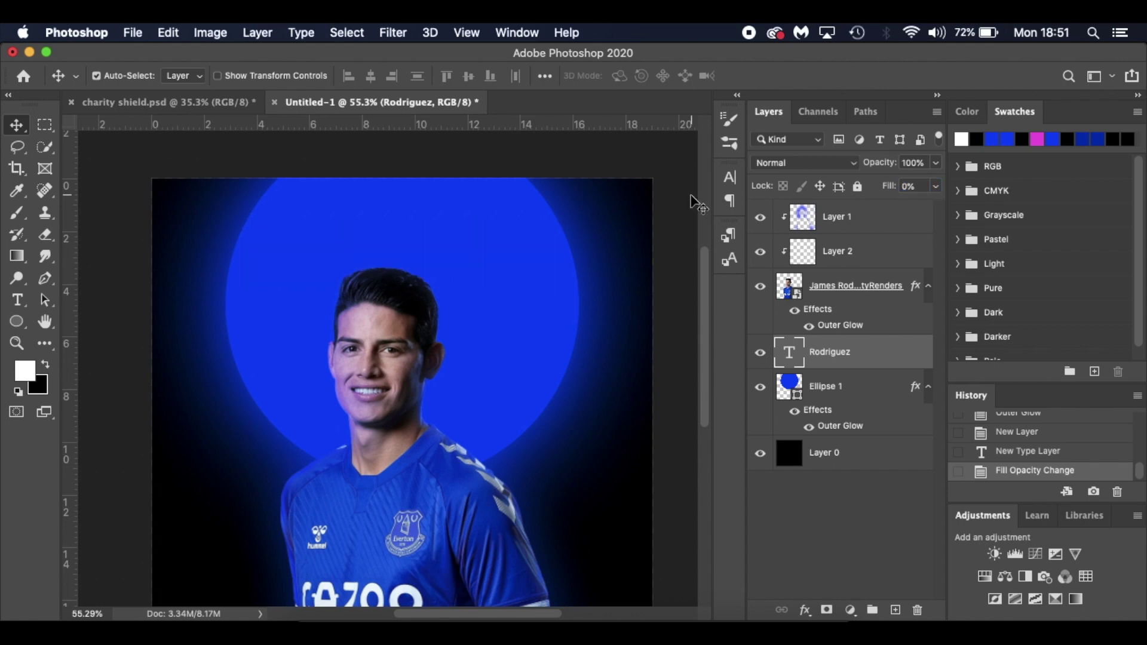
{"action": "double_click", "coordinate": [881, 357]}
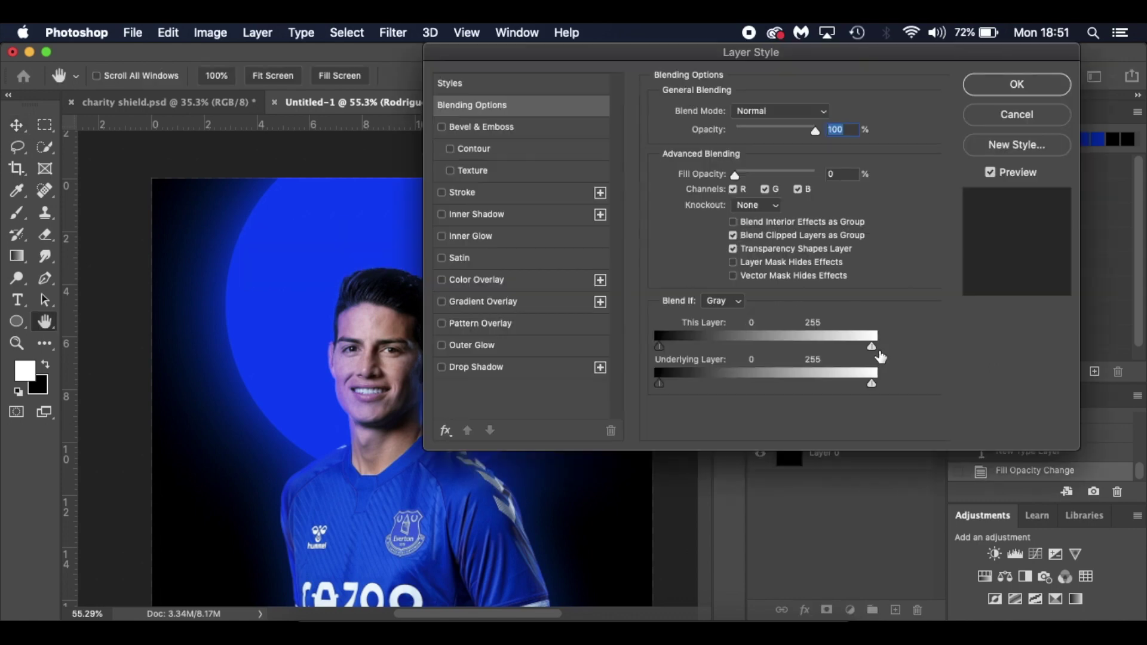
{"action": "left_click", "coordinate": [482, 192]}
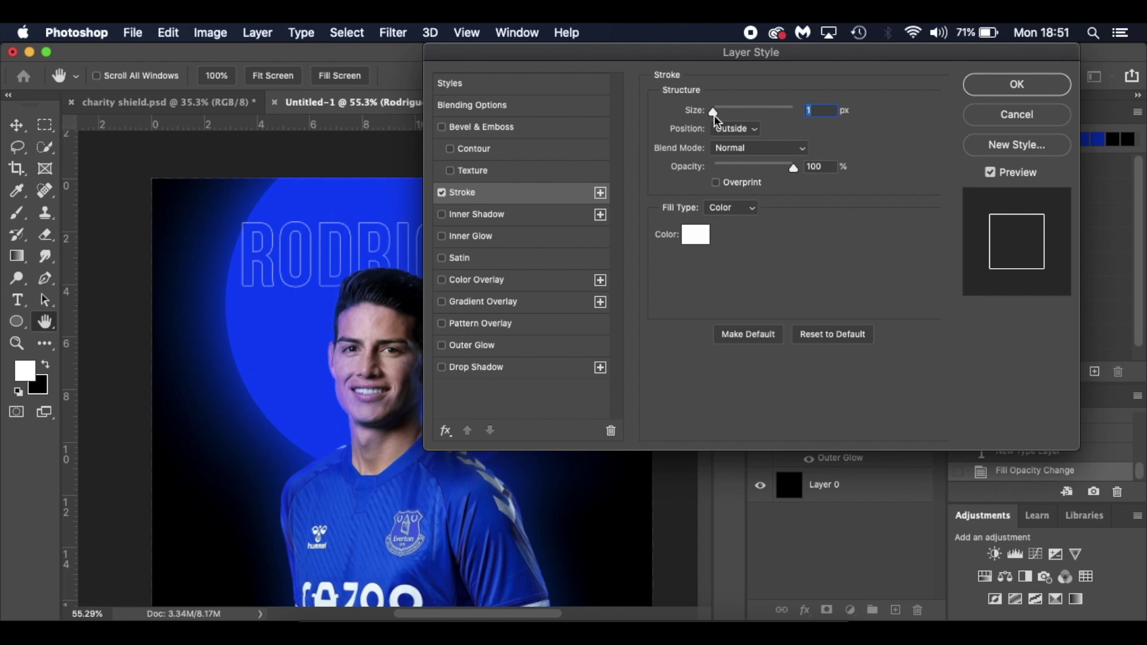
{"action": "left_click_drag", "start_coordinate": [714, 115], "coordinate": [715, 115]}
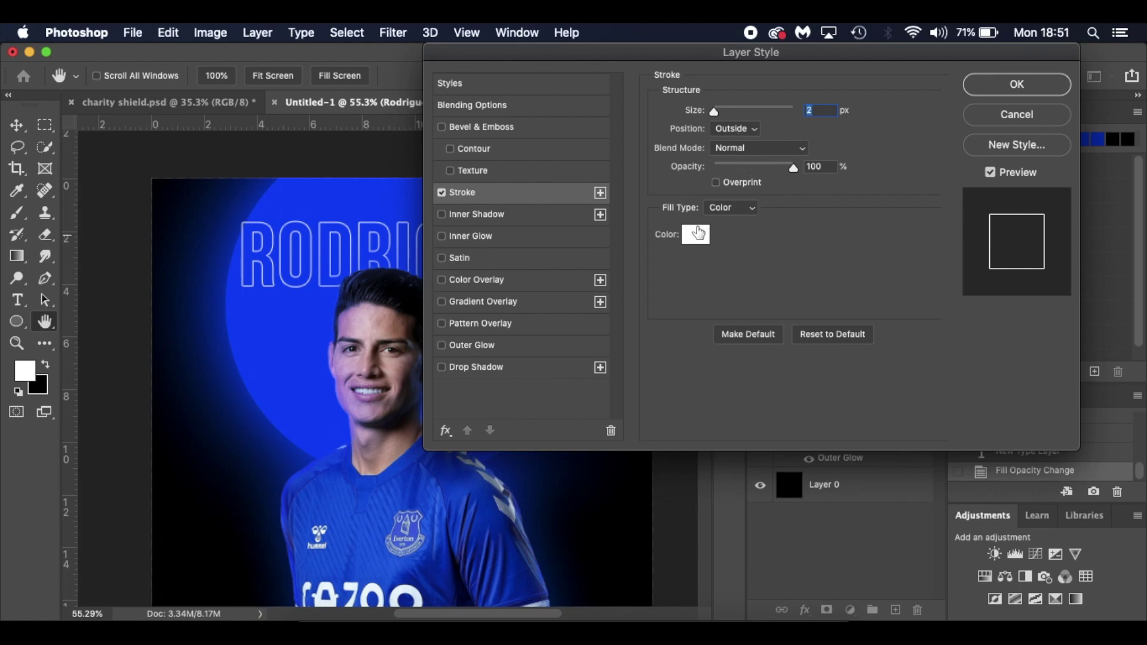
{"action": "left_click", "coordinate": [986, 90]}
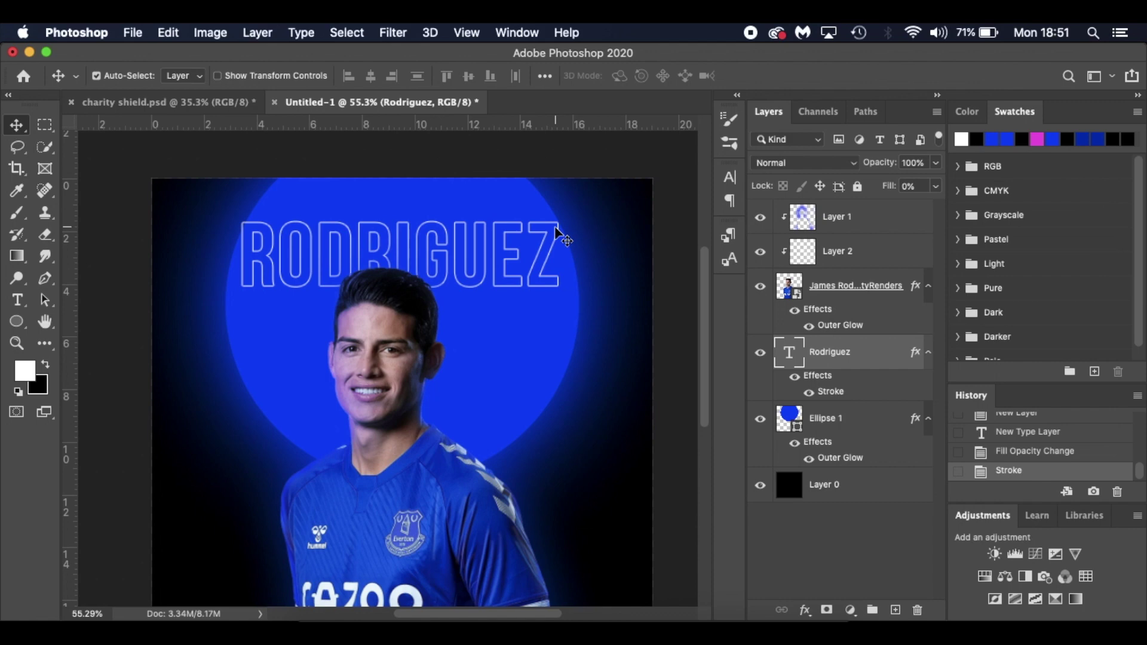
Step: Type JAMES in Bebas Neue at 45.83 pt and place it just above RODRIGUEZ on the left
{"action": "key", "text": "t"}
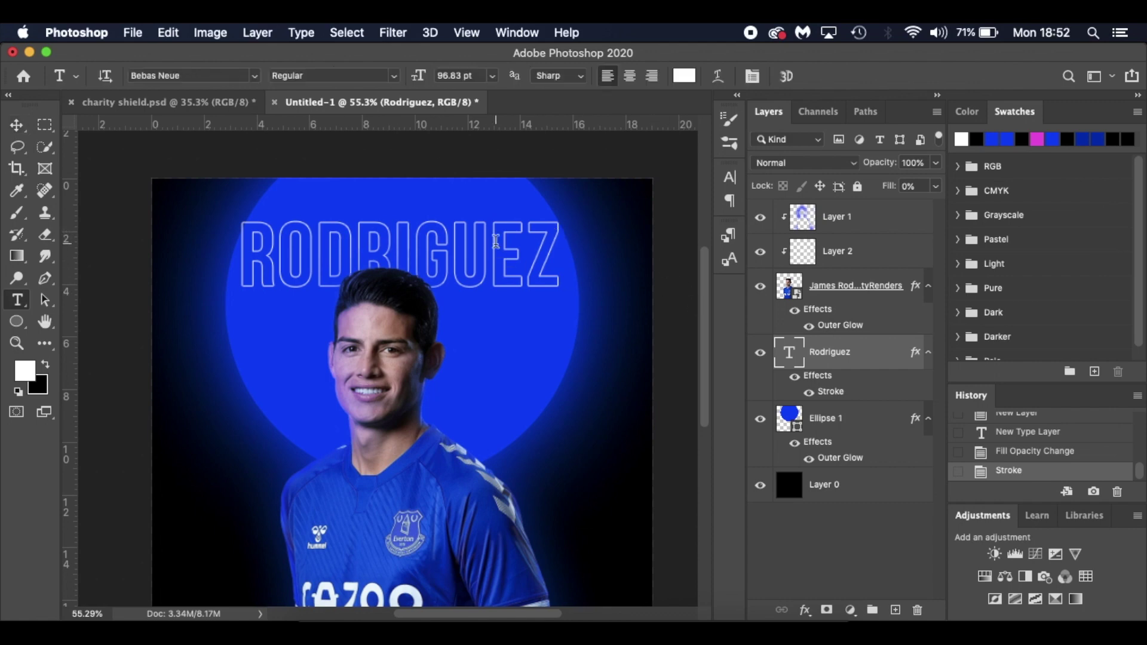
{"action": "left_click", "coordinate": [273, 190]}
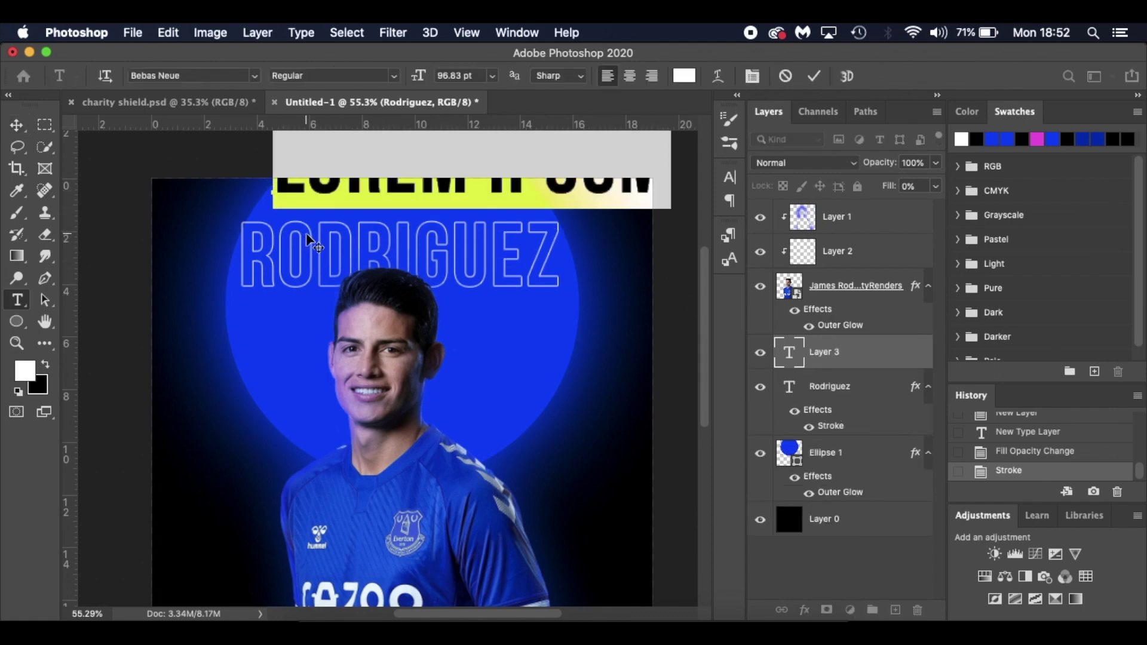
{"action": "type", "text": "JAMES"}
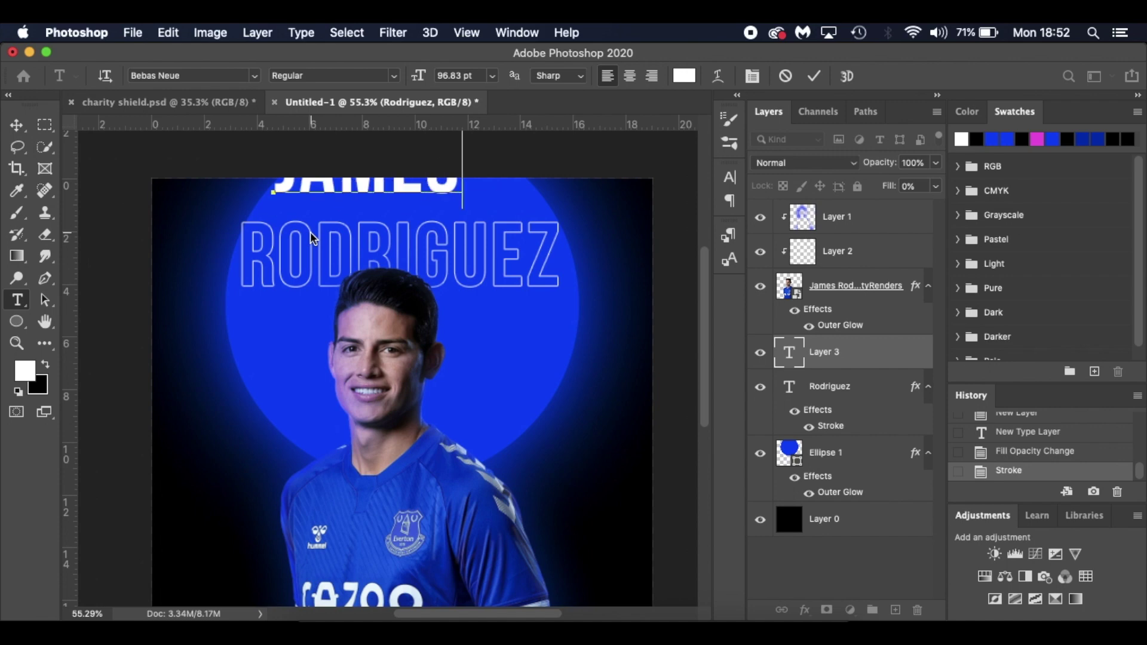
{"action": "key", "text": "super+a"}
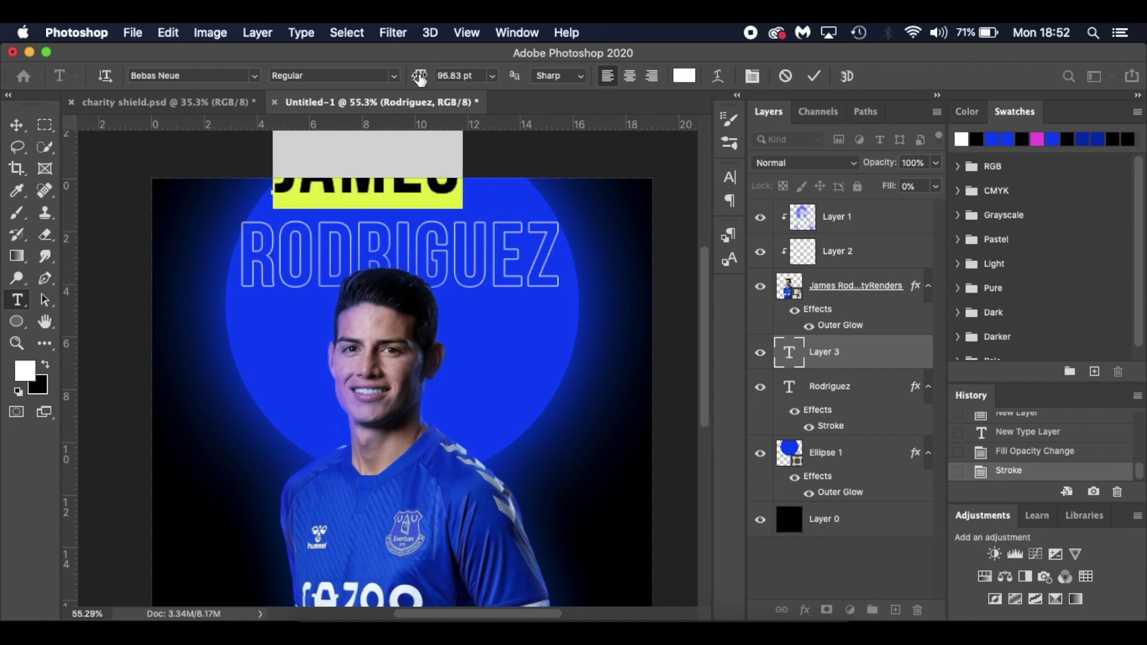
{"action": "left_click_drag", "start_coordinate": [421, 80], "coordinate": [378, 78]}
{"action": "left_click_drag", "start_coordinate": [345, 231], "coordinate": [308, 248]}
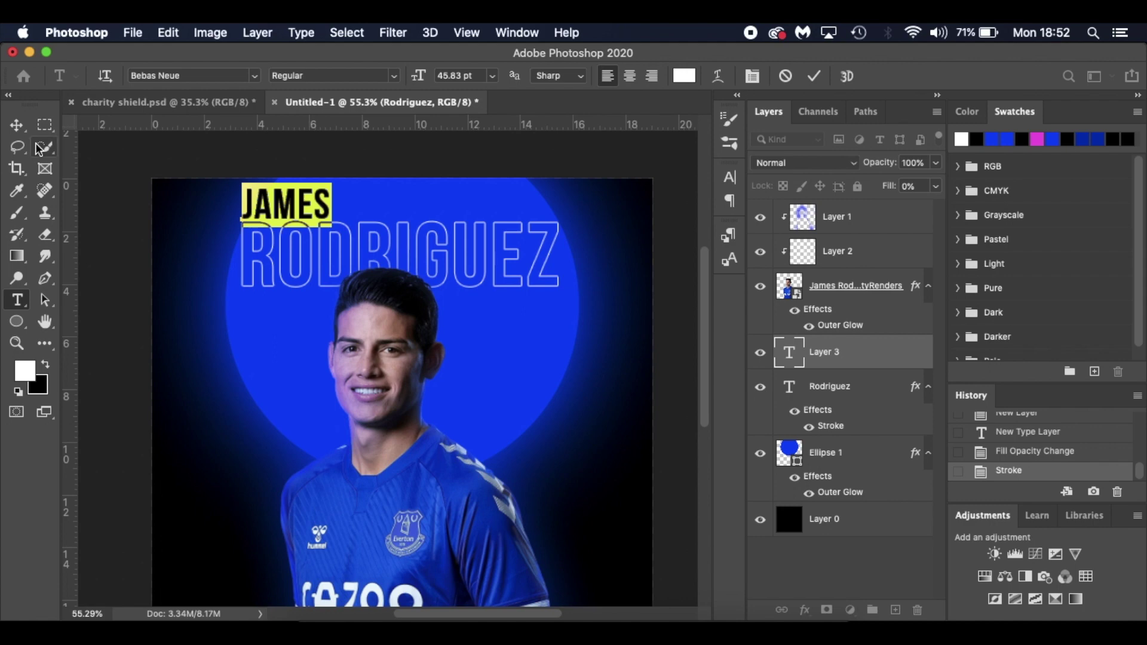
{"action": "left_click", "coordinate": [17, 124]}
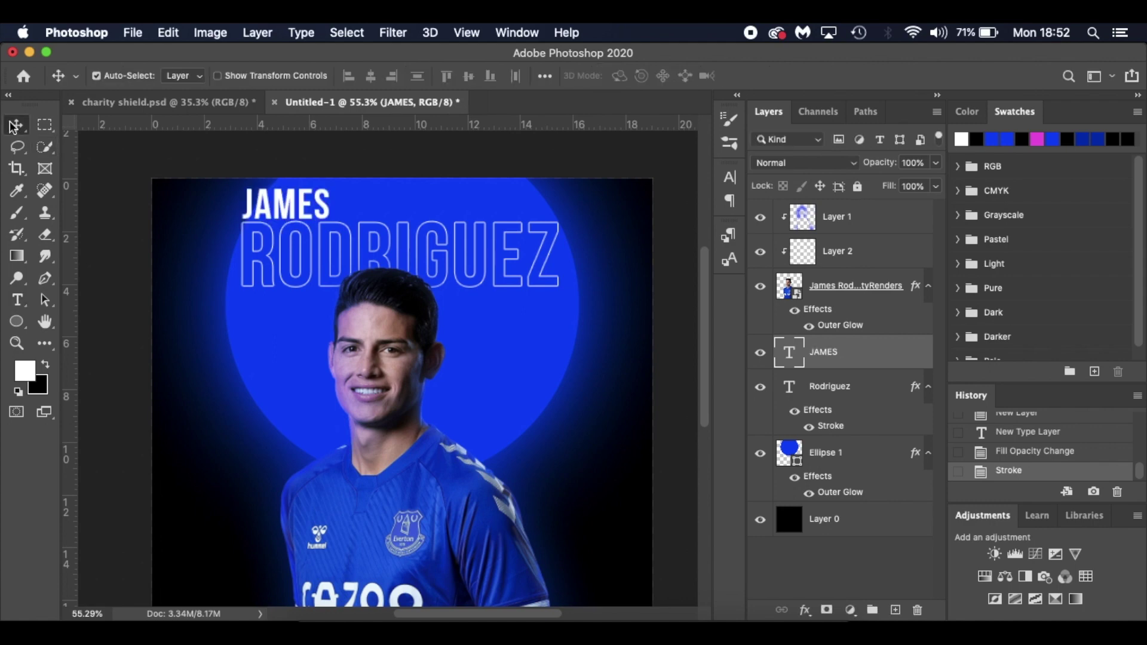
{"action": "left_click", "coordinate": [870, 398]}
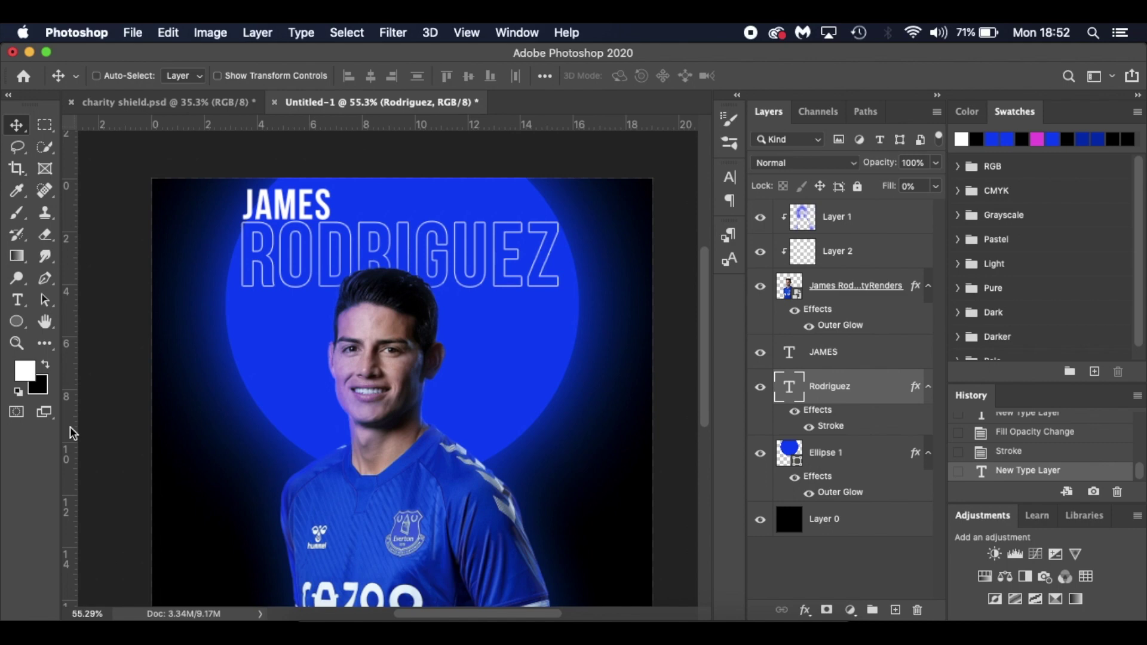
Step: Drag a vertical guide out to RODRIGUEZ's left edge
{"action": "scroll", "coordinate": [73, 433], "scroll_direction": "right", "scroll_amount": 2}
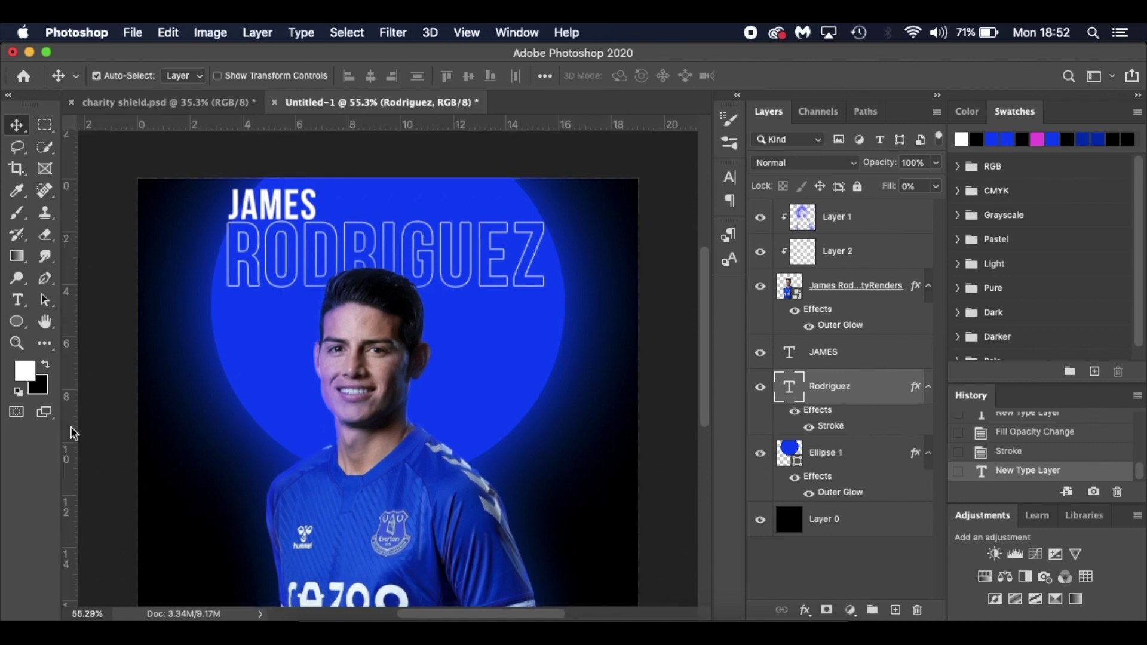
{"action": "left_click_drag", "start_coordinate": [73, 433], "coordinate": [232, 448]}
{"action": "scroll", "coordinate": [234, 453], "scroll_direction": "up", "scroll_amount": 5}
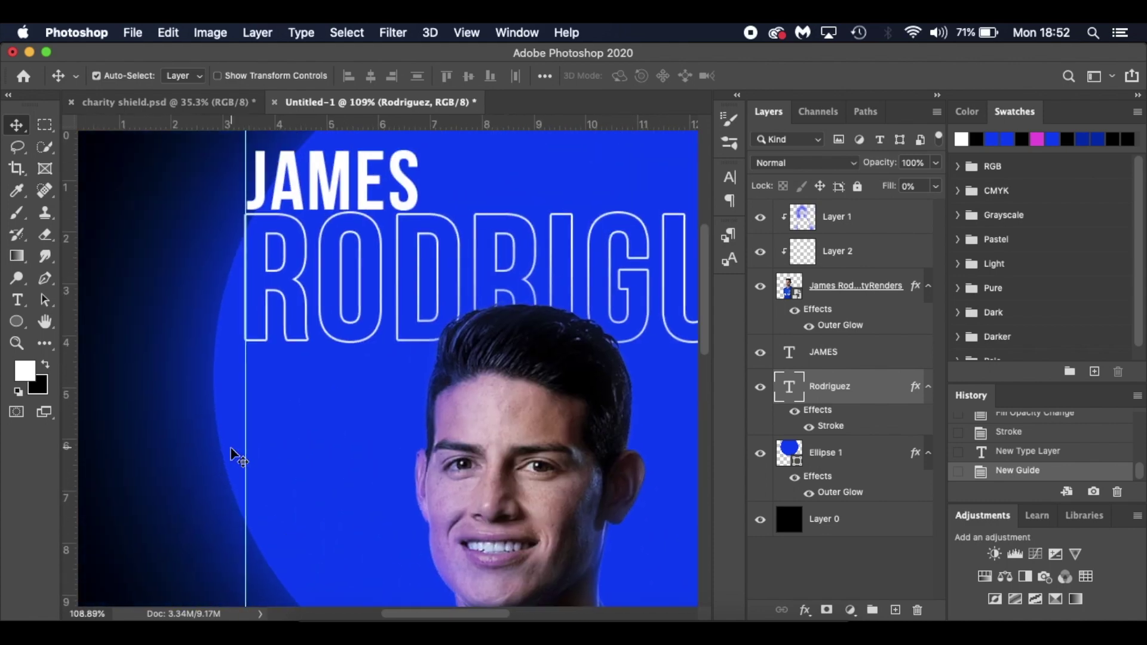
{"action": "scroll", "coordinate": [233, 454], "scroll_direction": "up", "scroll_amount": 3}
{"action": "scroll", "coordinate": [234, 455], "scroll_direction": "up", "scroll_amount": 5}
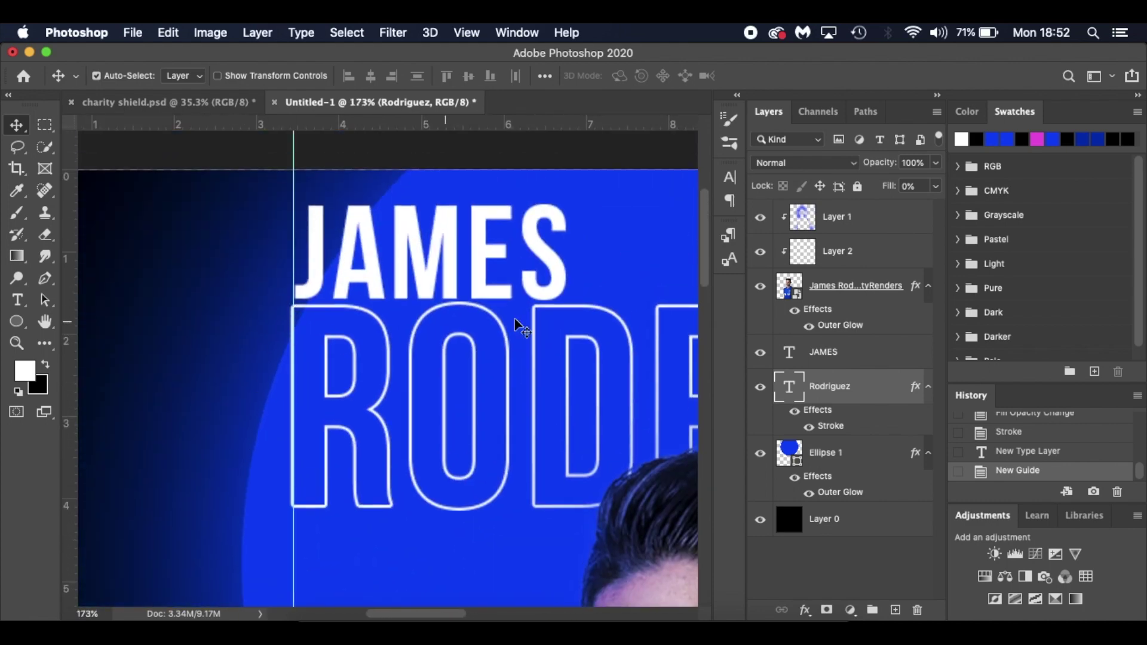
Step: Nudge JAMES left onto the guide and slightly up, then hide guides and fit the poster on screen
{"action": "left_click", "coordinate": [894, 354]}
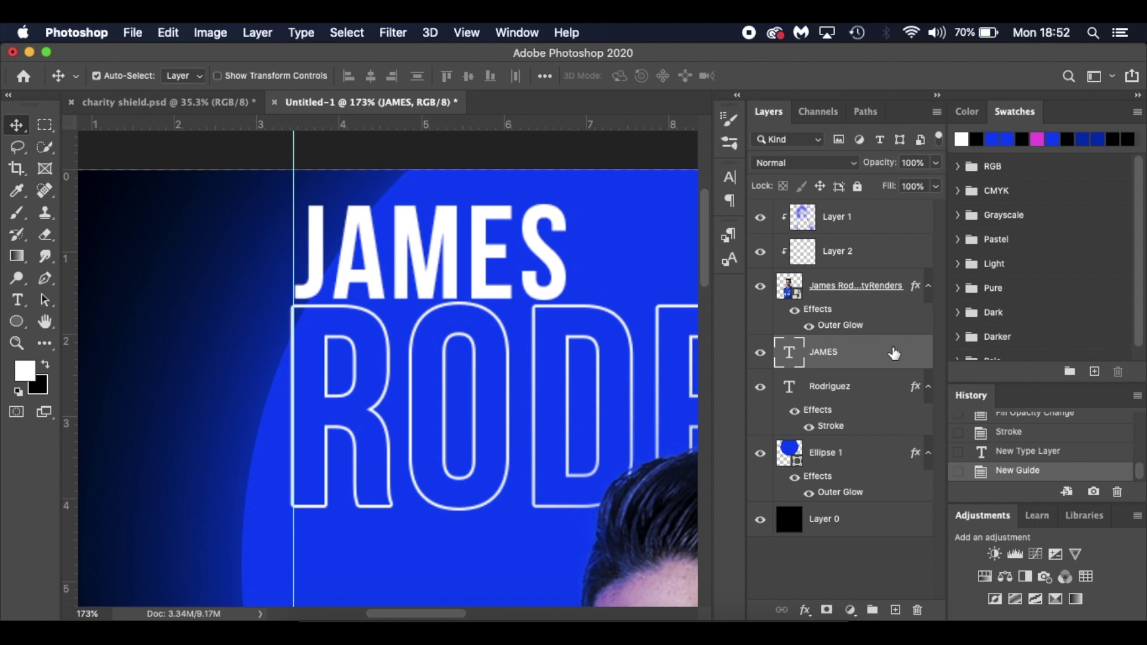
{"action": "key", "text": "Left"}
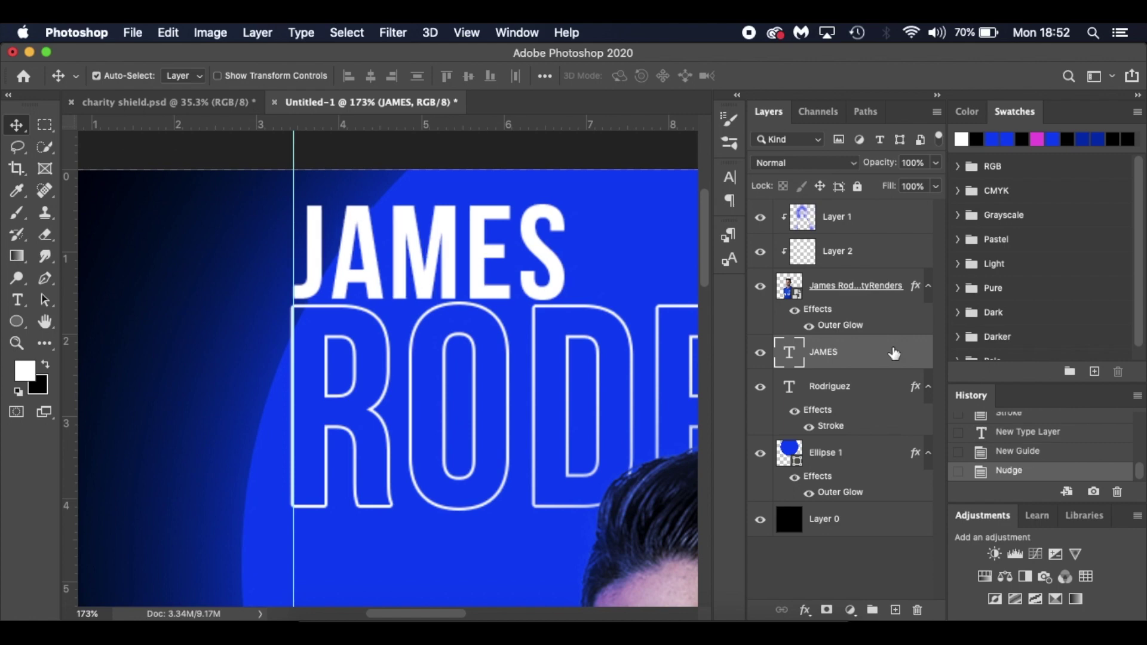
{"action": "key", "text": "Left"}
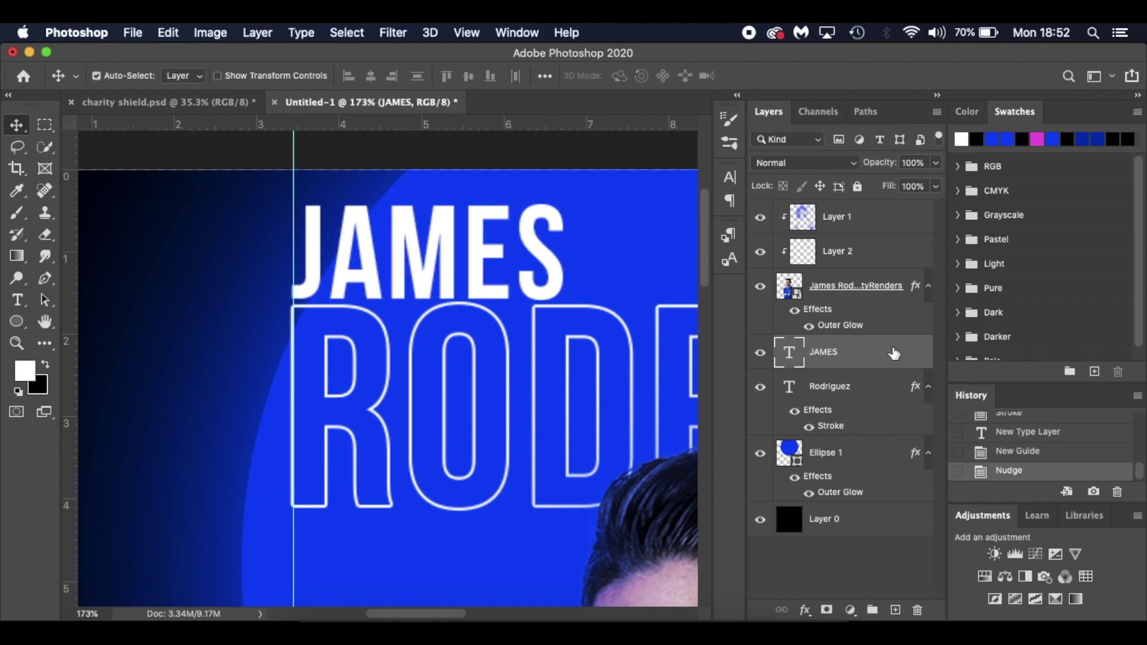
{"action": "key", "text": "super+semicolon"}
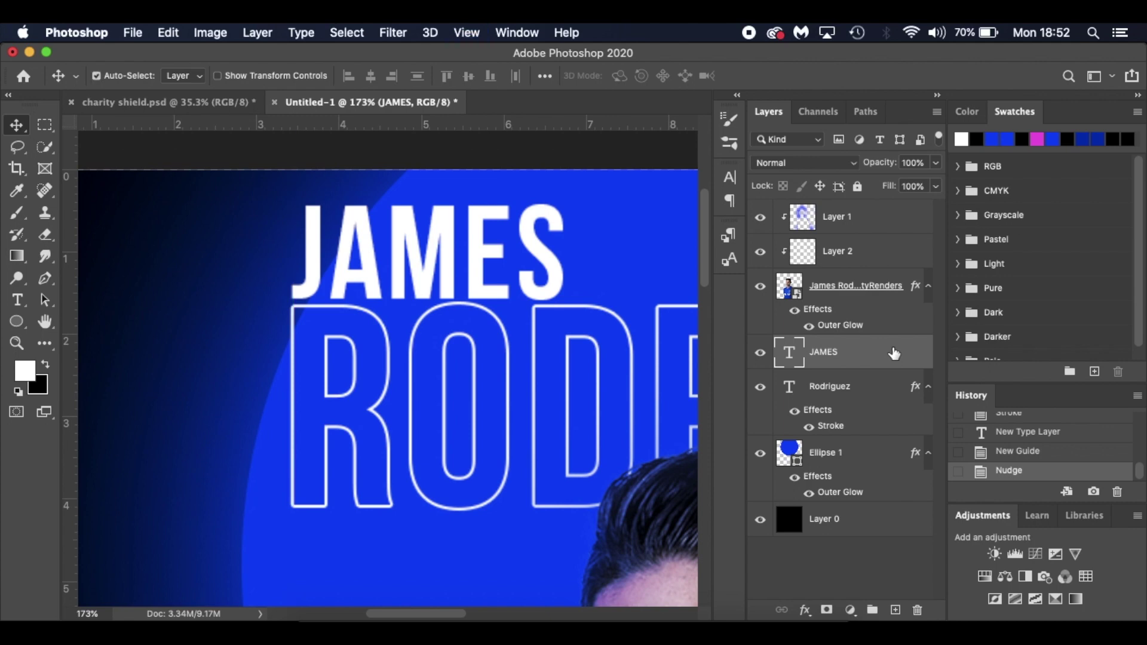
{"action": "key", "text": "super+0"}
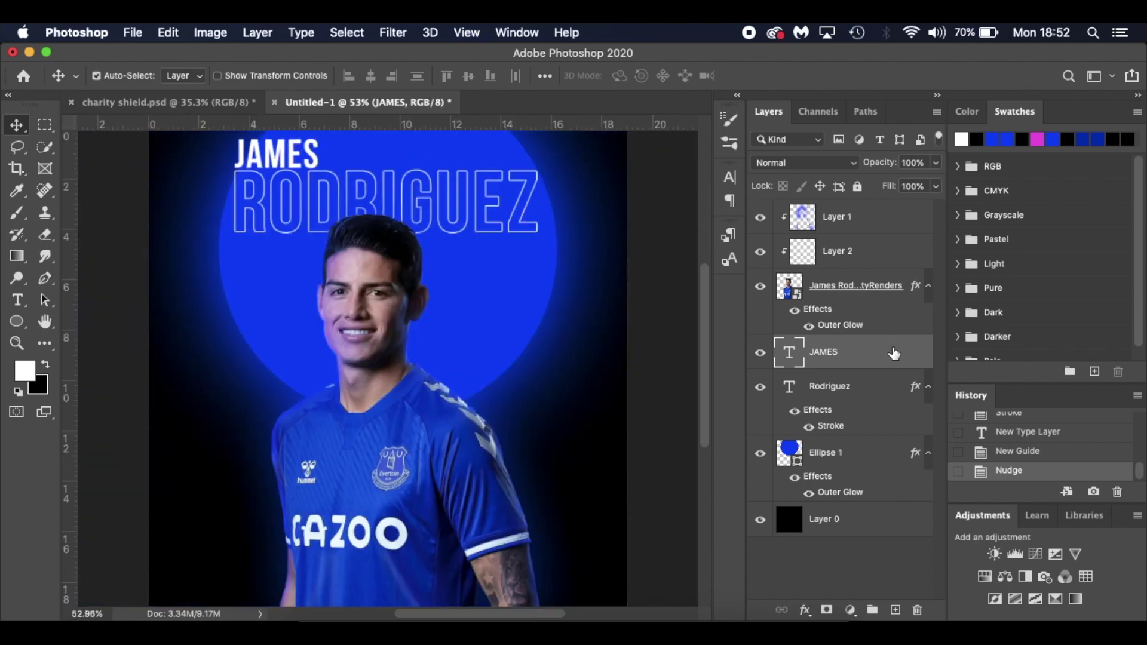
{"action": "key", "text": "Up"}
{"action": "key", "text": "Up"}
{"action": "key", "text": "Up"}
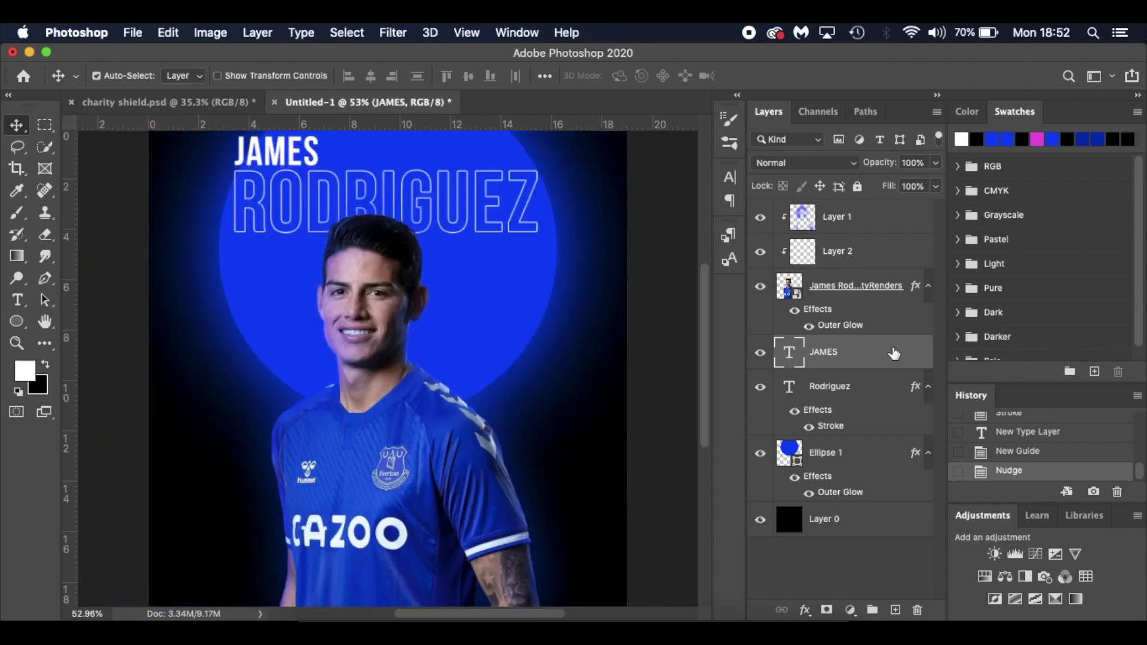
{"action": "scroll", "coordinate": [657, 385], "scroll_direction": "up", "scroll_amount": 1}
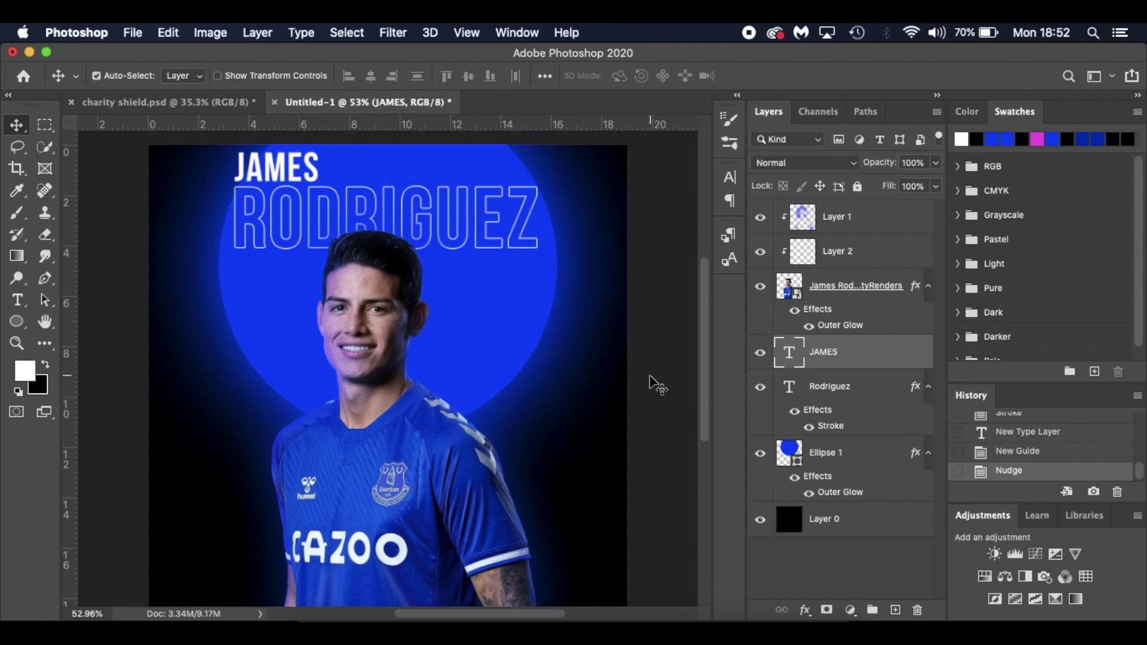
{"action": "left_click", "coordinate": [893, 234]}
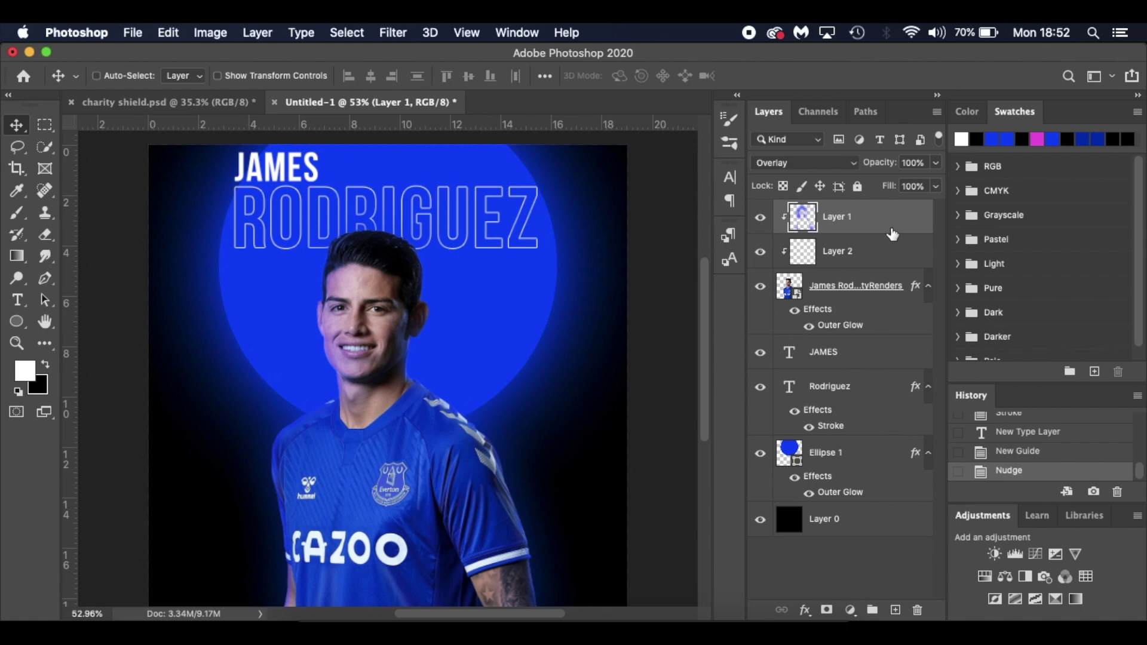
Step: Stamp all visible layers into a new top layer and convert it to a smart object
{"action": "key", "text": "super+alt+shift+e"}
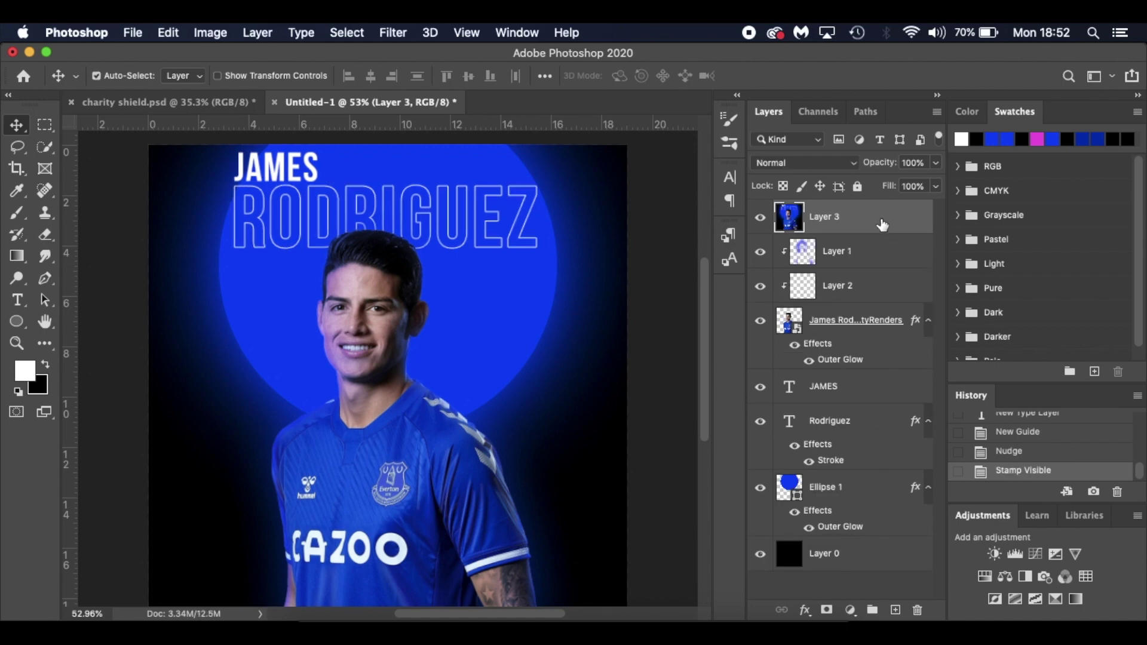
{"action": "right_click", "coordinate": [876, 213]}
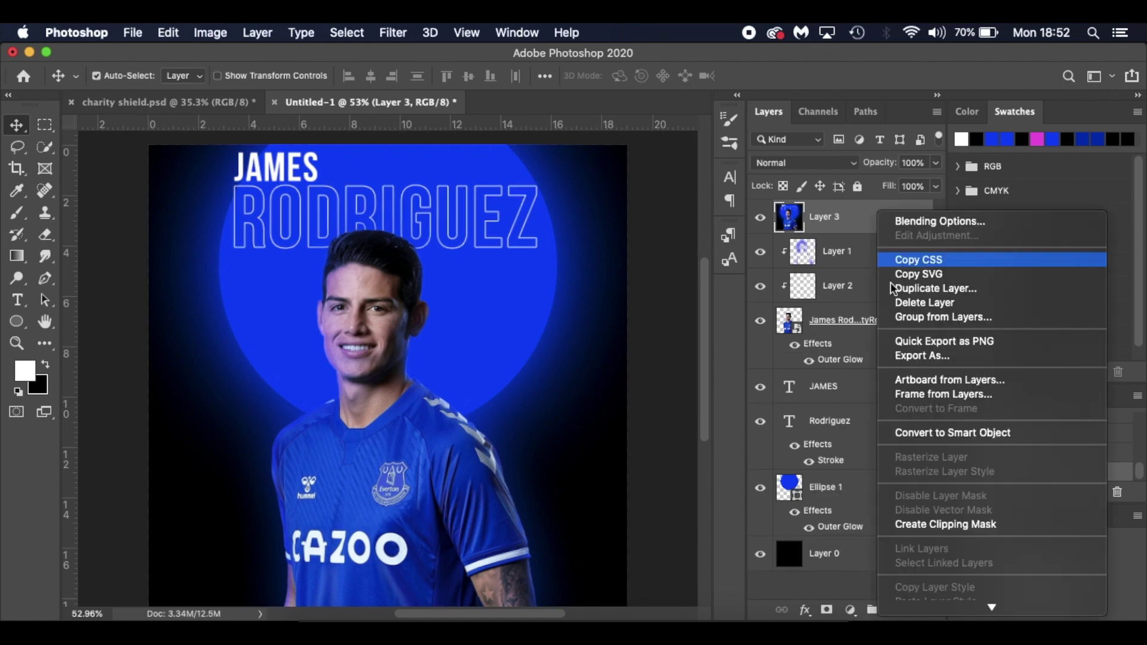
{"action": "left_click", "coordinate": [915, 431]}
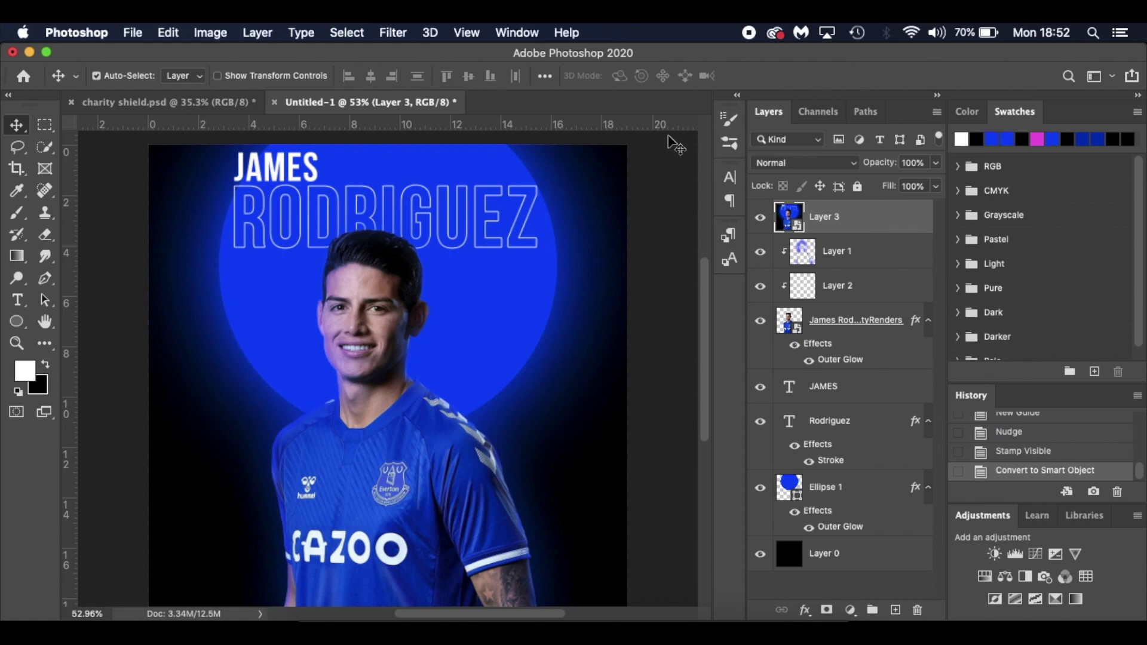
Step: Apply Add Noise at 6%, Gaussian, monochromatic to the merged smart object
{"action": "left_click", "coordinate": [392, 32]}
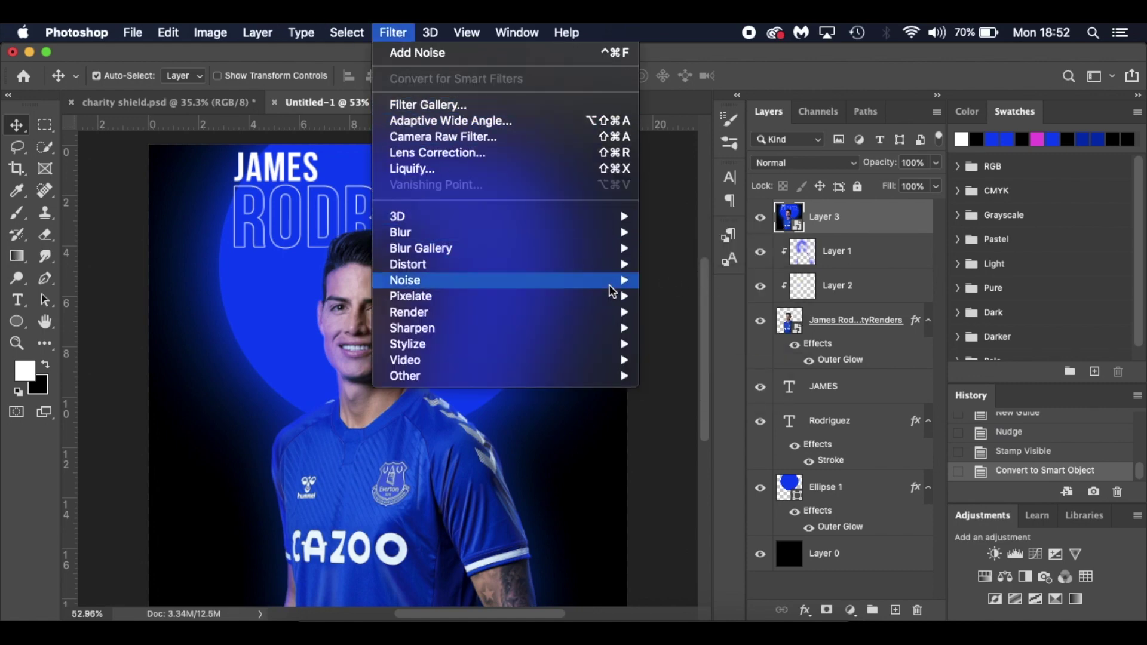
{"action": "mouse_move", "coordinate": [612, 290]}
{"action": "left_click", "coordinate": [683, 283]}
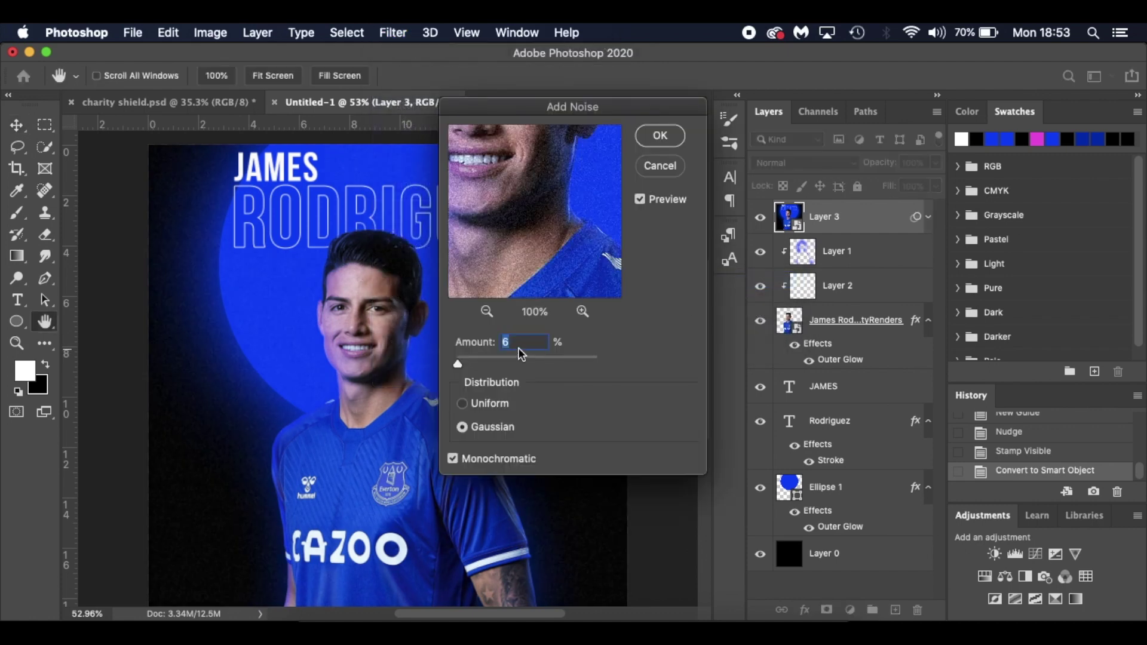
{"action": "left_click", "coordinate": [660, 136]}
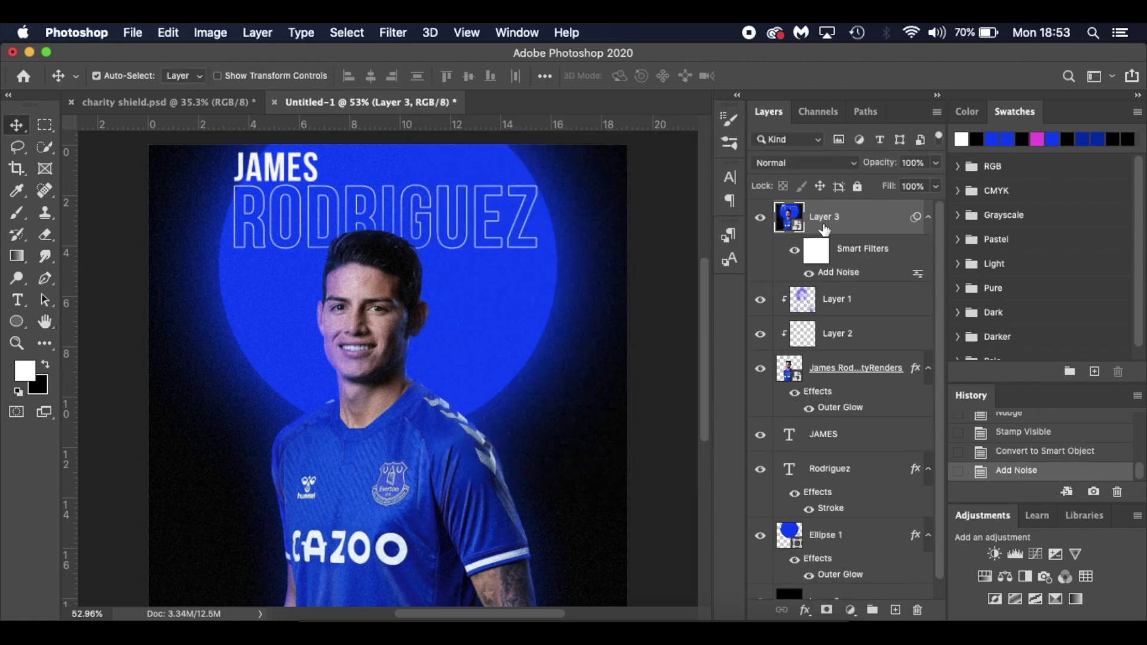
Step: Place the dust texture on top, scale it to about 88.67% and position it to cover the canvas
{"action": "left_click", "coordinate": [319, 621]}
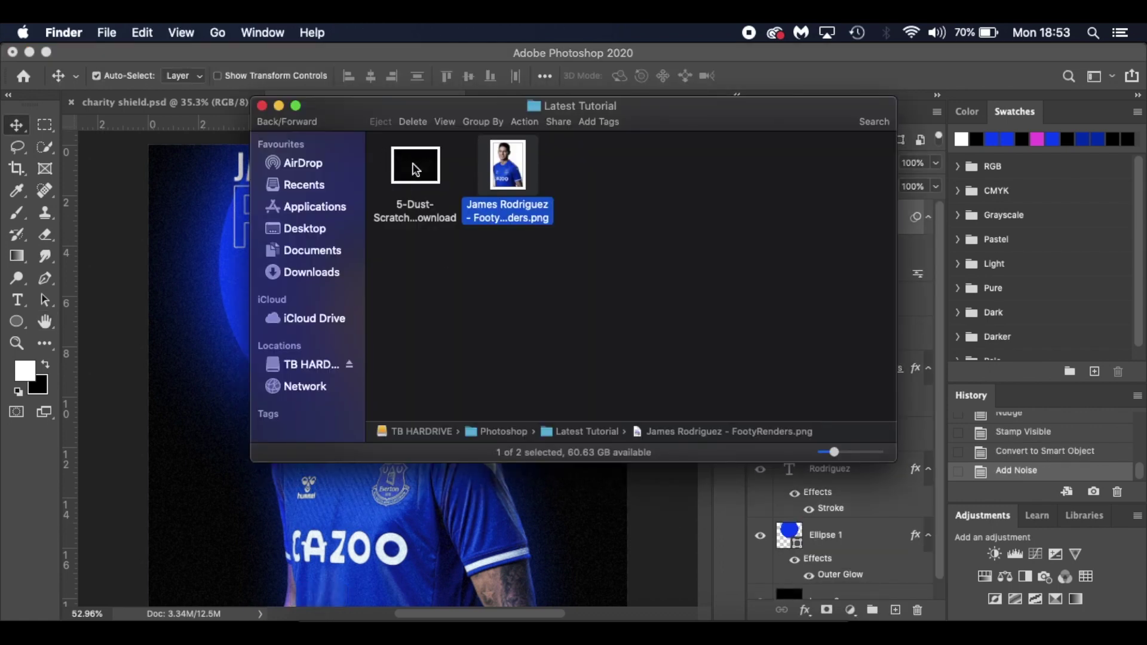
{"action": "left_click_drag", "start_coordinate": [415, 169], "coordinate": [201, 425]}
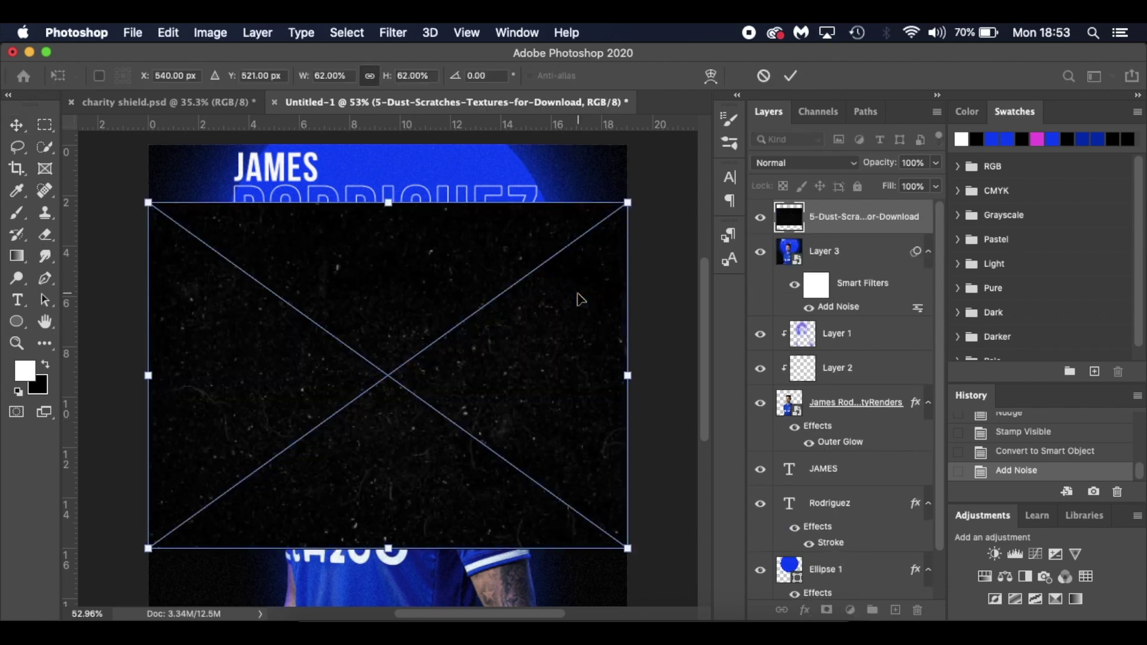
{"action": "left_click_drag", "start_coordinate": [584, 293], "coordinate": [554, 229]}
{"action": "left_click_drag", "start_coordinate": [594, 479], "coordinate": [759, 546]}
{"action": "left_click_drag", "start_coordinate": [696, 621], "coordinate": [653, 594]}
{"action": "key", "text": "super+0"}
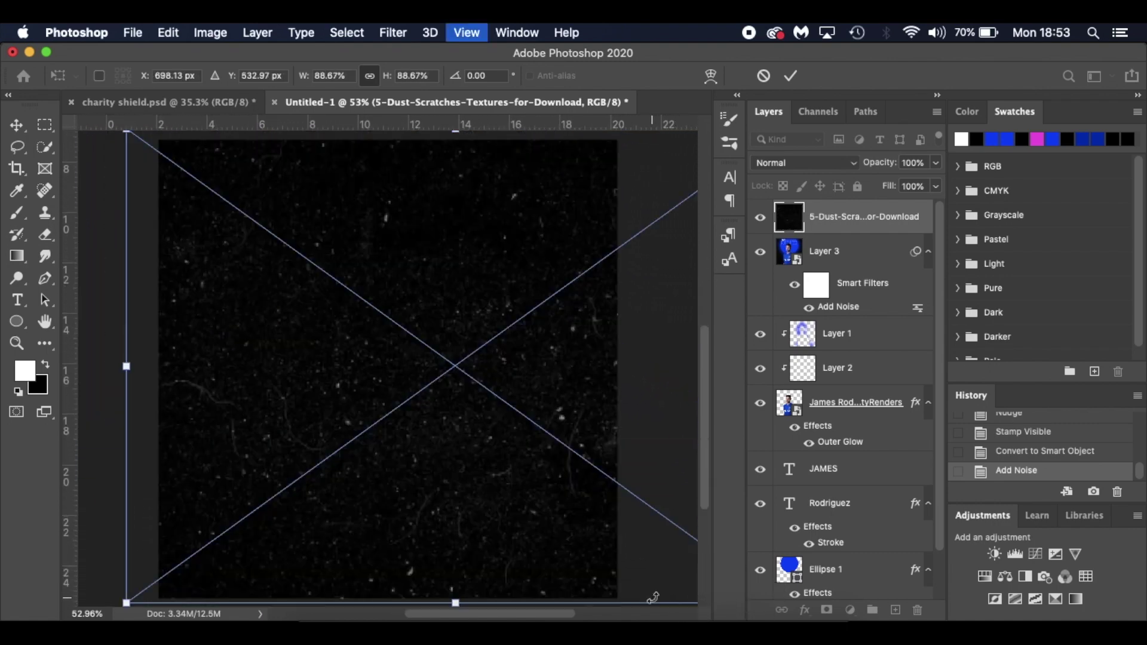
{"action": "left_click_drag", "start_coordinate": [541, 503], "coordinate": [487, 505]}
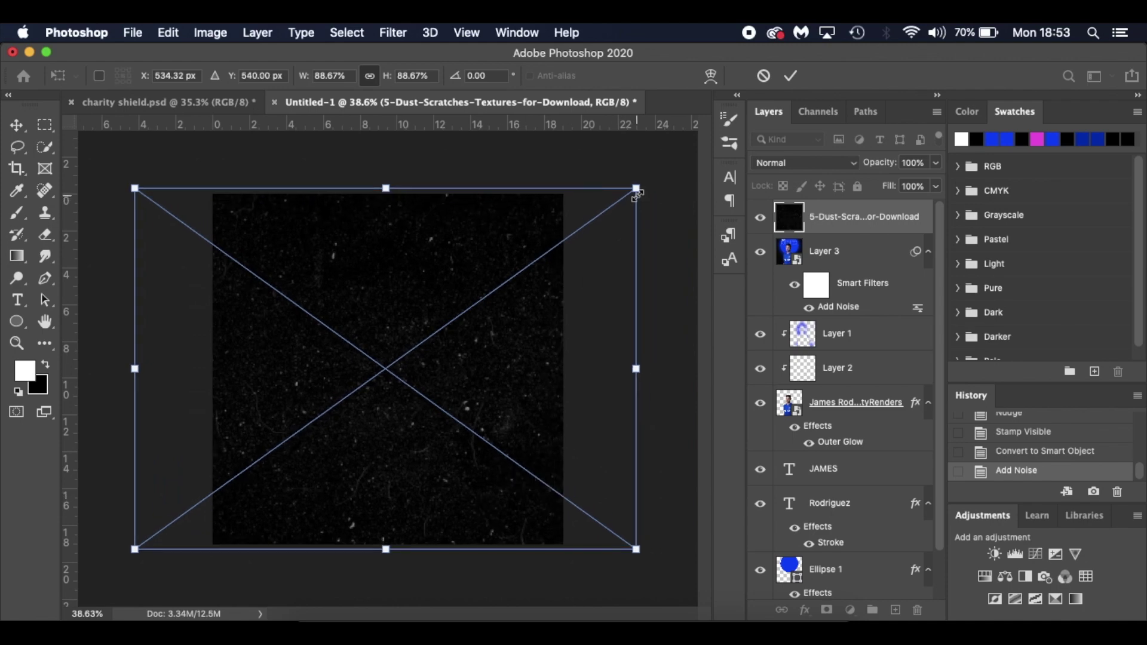
{"action": "key", "text": "Return"}
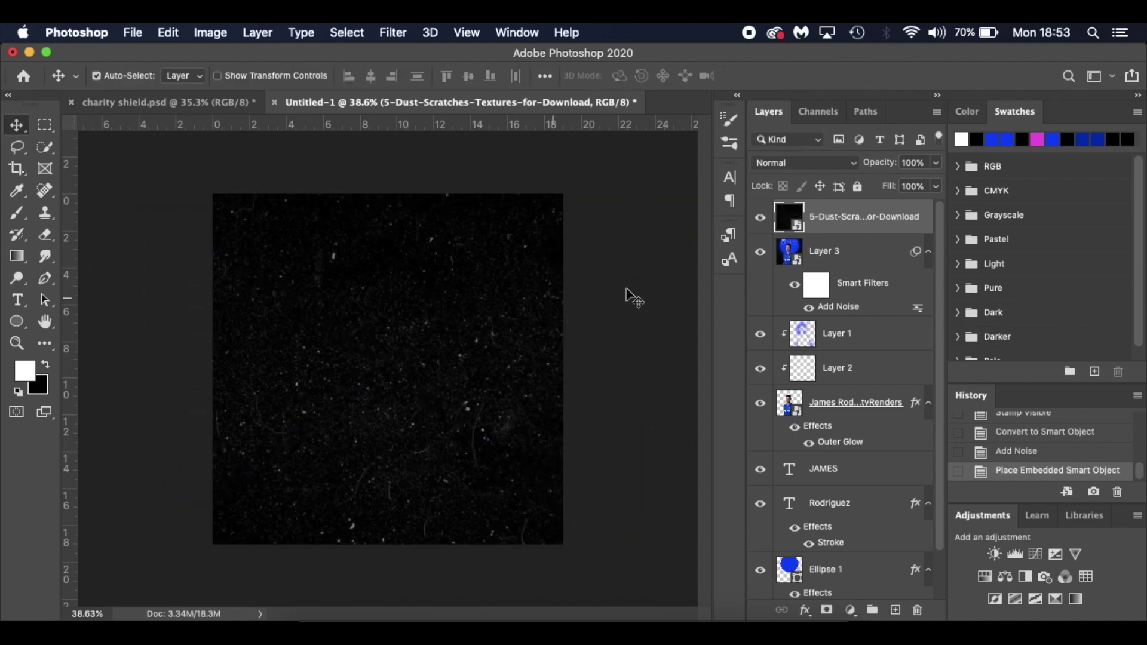
Step: Set the dust layer's blend mode to Screen with 30% opacity
{"action": "left_click", "coordinate": [824, 161]}
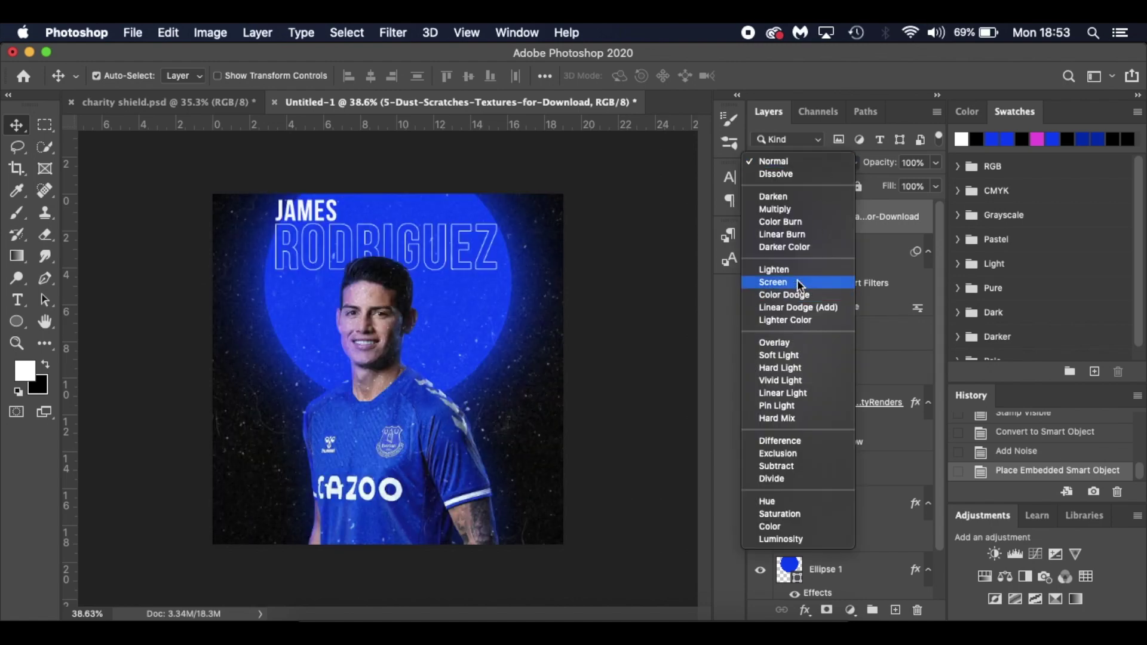
{"action": "left_click", "coordinate": [797, 282]}
{"action": "left_click_drag", "start_coordinate": [884, 162], "coordinate": [823, 162]}
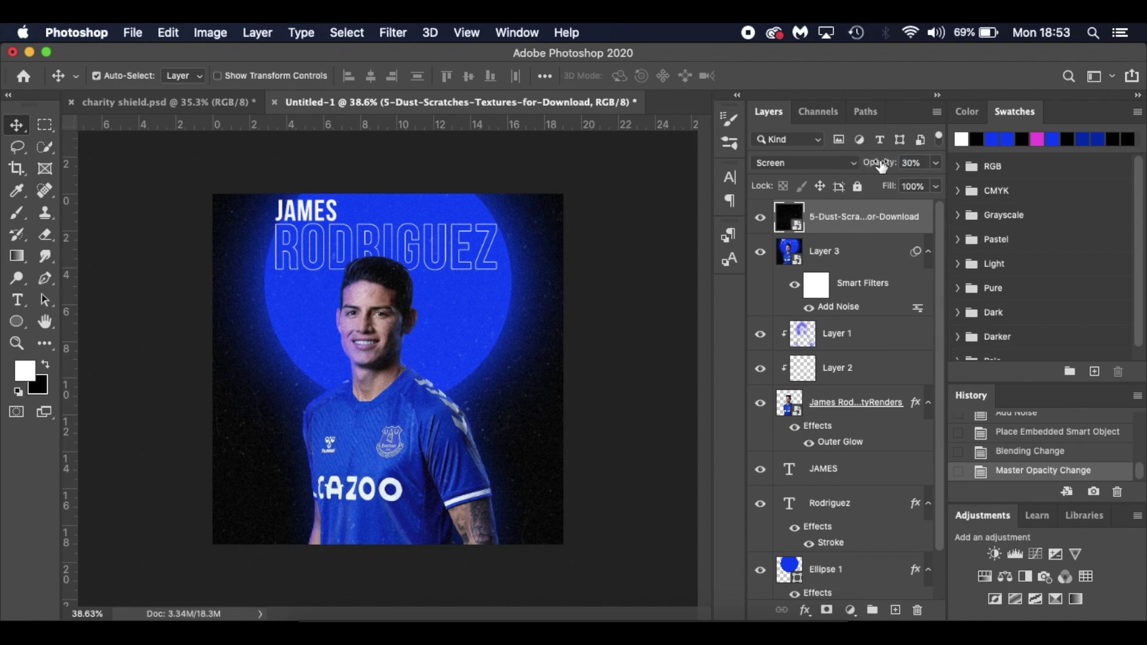
{"action": "scroll", "coordinate": [544, 300], "scroll_direction": "up", "scroll_amount": 2}
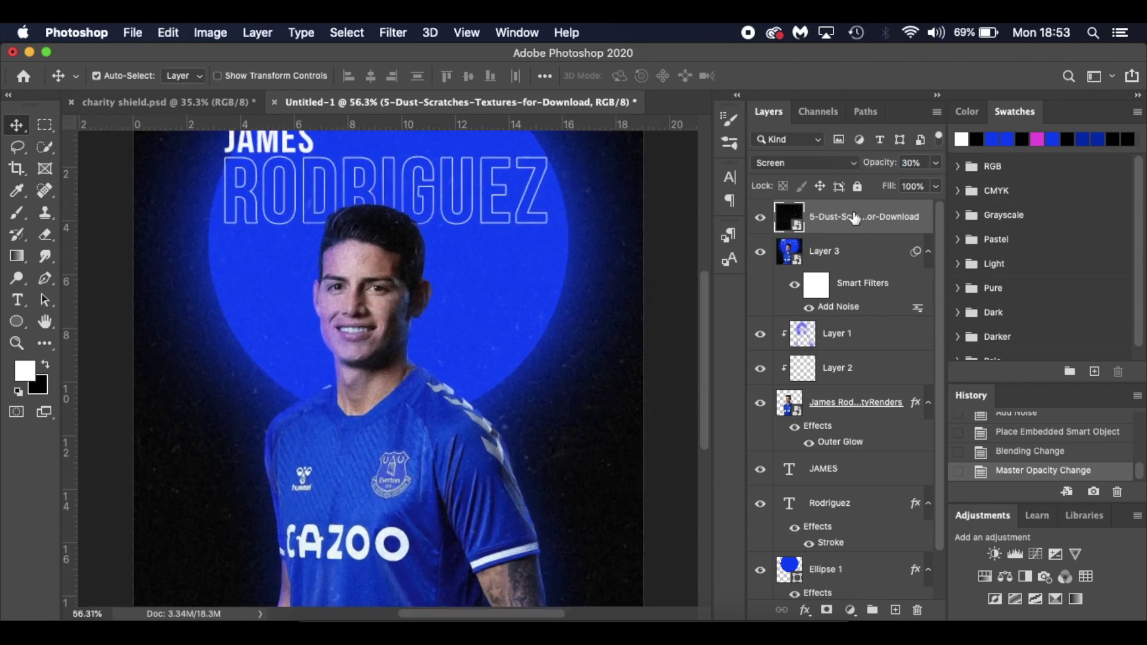
Step: Add a layer mask to the dust layer and set up an enlarged black brush at 14% flow
{"action": "left_click", "coordinate": [826, 610]}
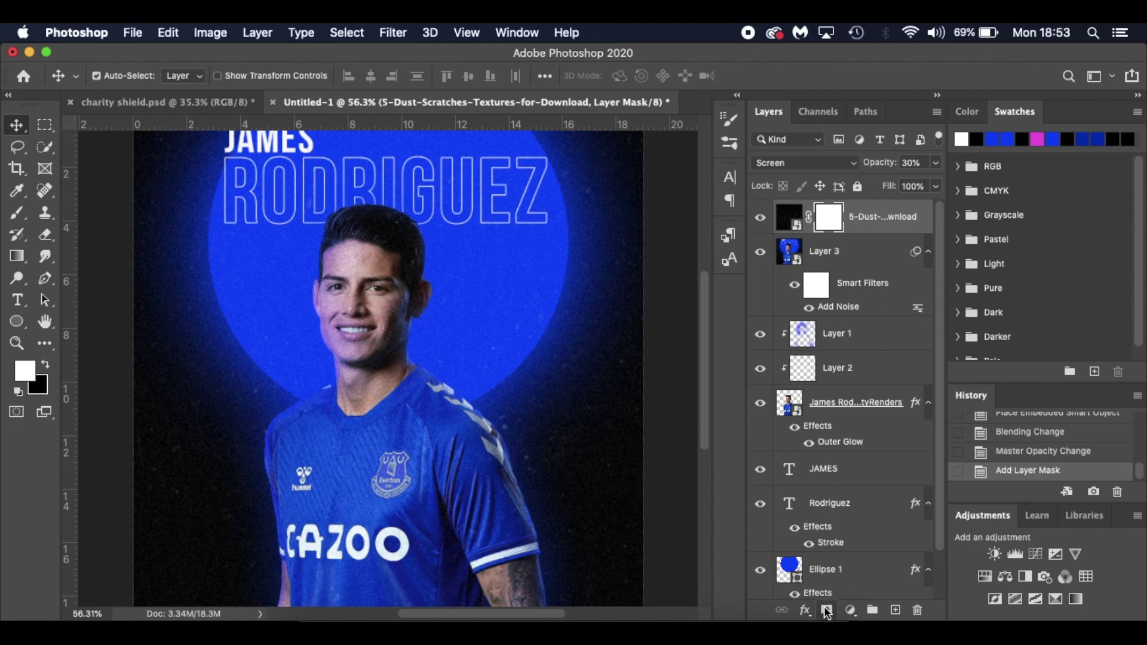
{"action": "key", "text": "b"}
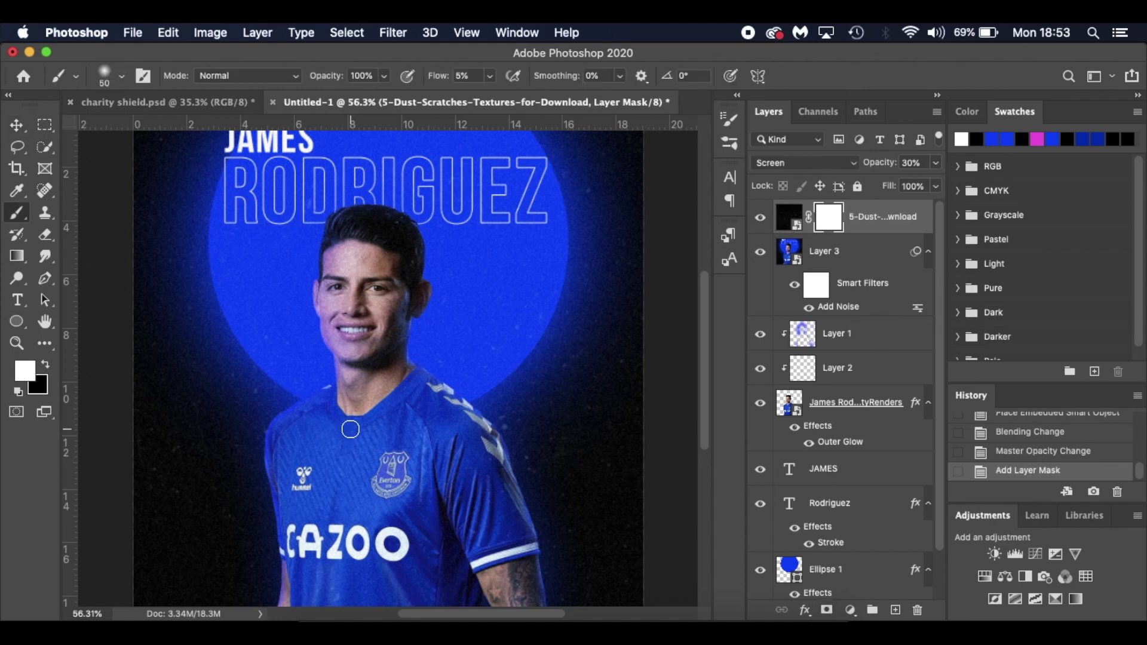
{"action": "key", "text": "x"}
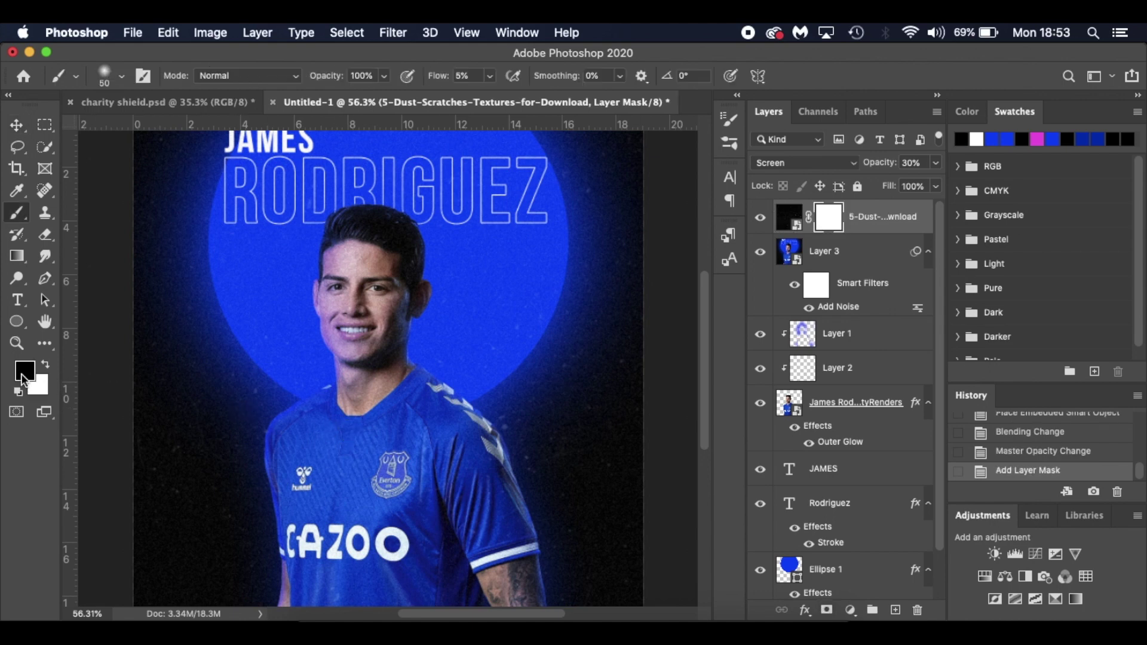
{"action": "key", "text": "bracketright"}
{"action": "key", "text": "bracketright"}
{"action": "key", "text": "bracketright"}
{"action": "key", "text": "bracketright"}
{"action": "key", "text": "bracketright"}
{"action": "key", "text": "bracketright"}
{"action": "key", "text": "bracketright"}
{"action": "key", "text": "bracketright"}
{"action": "key", "text": "bracketright"}
{"action": "key", "text": "bracketright"}
{"action": "key", "text": "bracketright"}
{"action": "key", "text": "bracketright"}
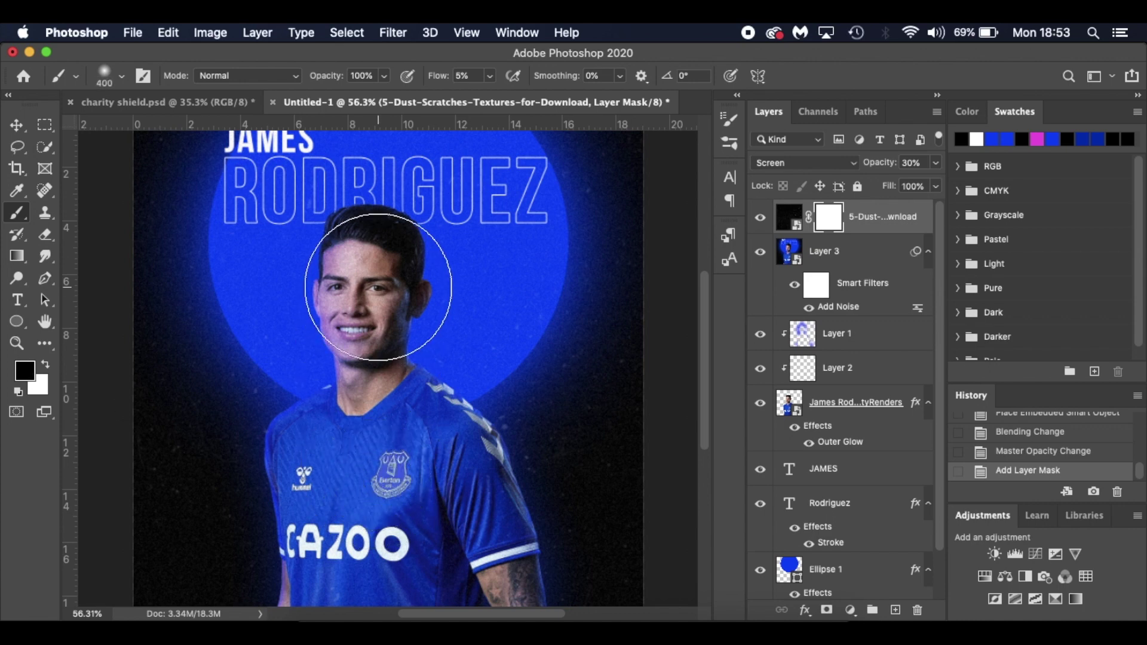
{"action": "left_click_drag", "start_coordinate": [436, 75], "coordinate": [451, 88]}
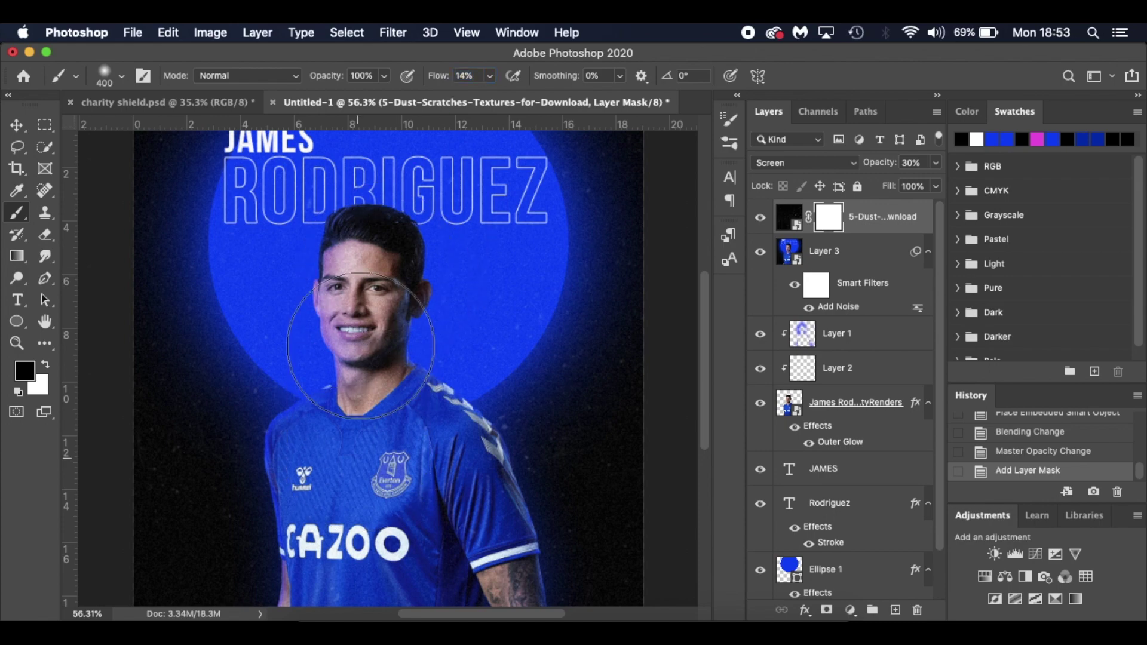
Step: Paint the dust off the player's face, shirt, arm and head on the mask
{"action": "mouse_move", "coordinate": [344, 564]}
{"action": "left_mouse_down"}
{"action": "mouse_move", "coordinate": [412, 514]}
{"action": "mouse_move", "coordinate": [445, 532]}
{"action": "mouse_move", "coordinate": [439, 472]}
{"action": "left_mouse_up"}
{"action": "scroll", "coordinate": [438, 478], "scroll_direction": "down", "scroll_amount": 10}
{"action": "scroll", "coordinate": [410, 488], "scroll_direction": "up", "scroll_amount": 7}
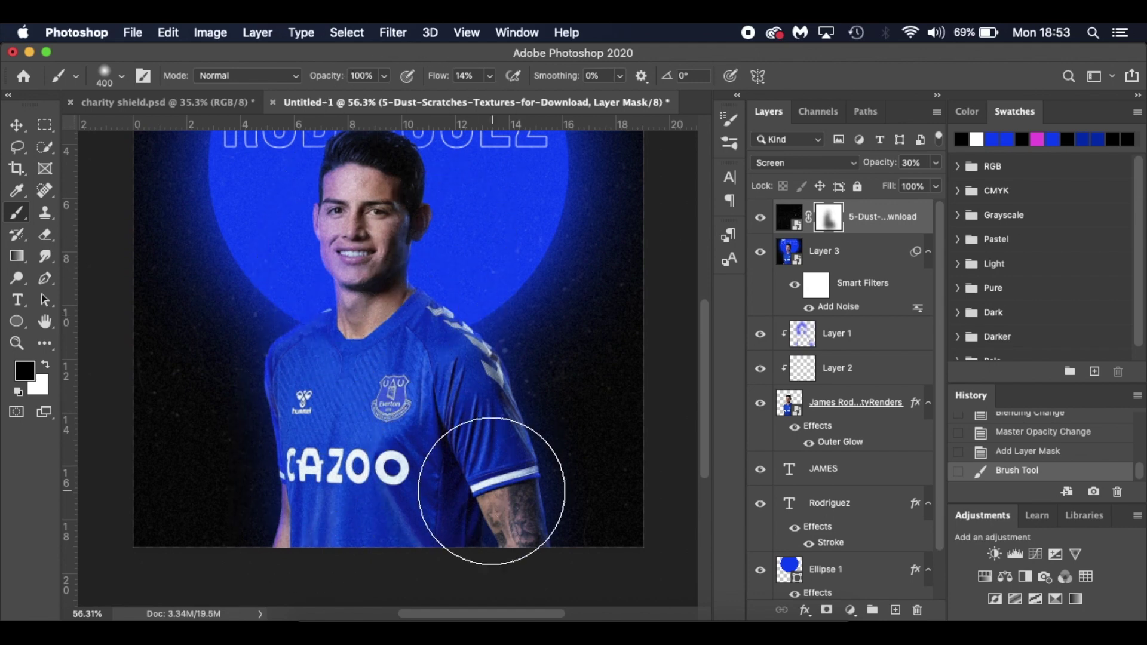
{"action": "left_click_drag", "start_coordinate": [300, 442], "coordinate": [383, 535]}
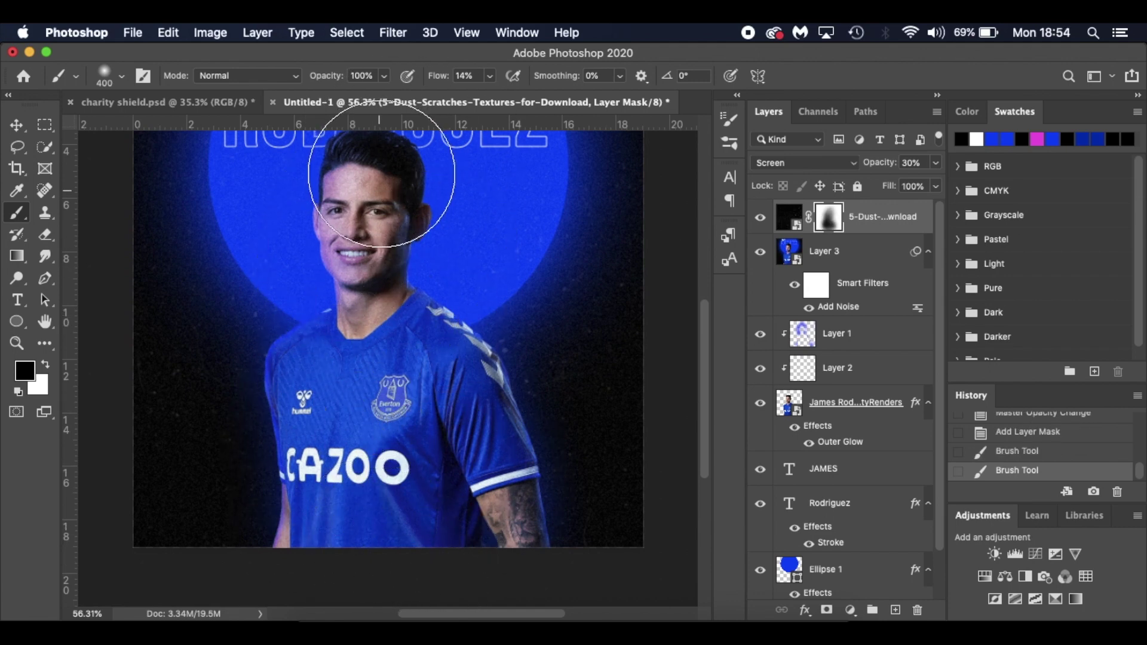
{"action": "left_click", "coordinate": [360, 526]}
{"action": "scroll", "coordinate": [360, 520], "scroll_direction": "up", "scroll_amount": 5}
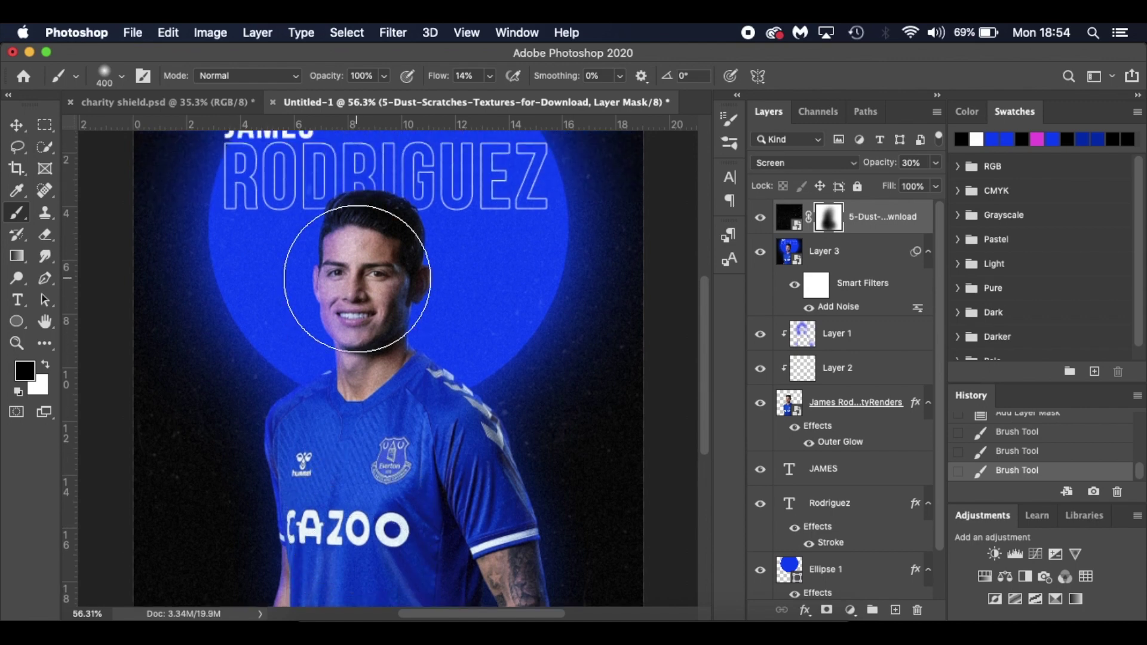
{"action": "key", "text": "super+0"}
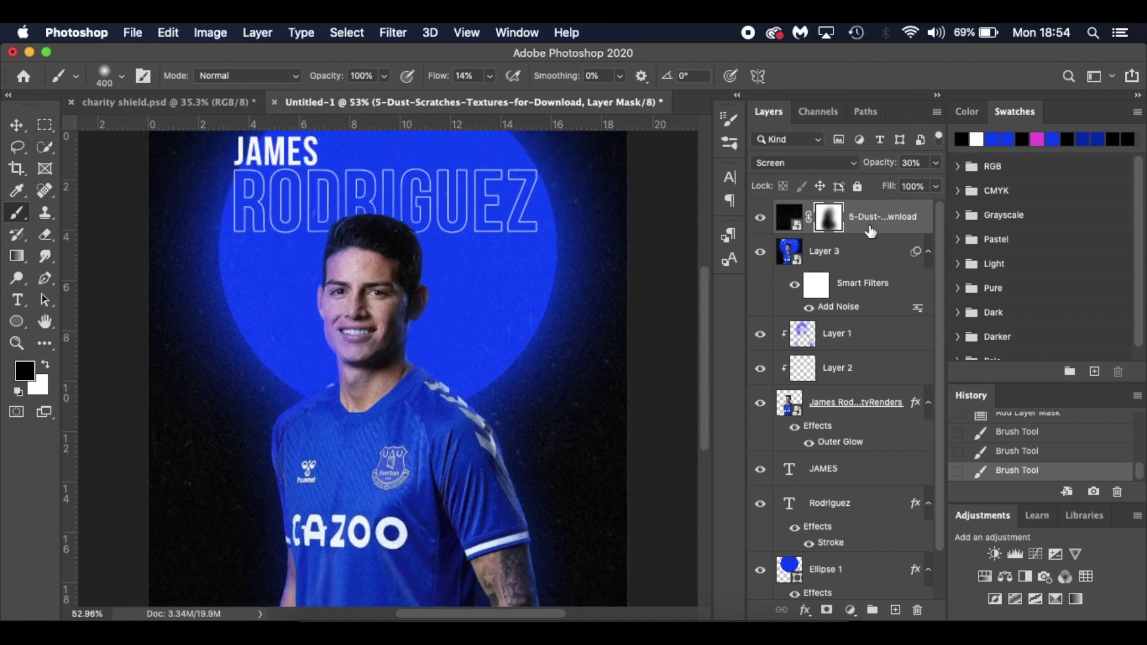
Step: Add an Exposure adjustment layer with its Offset set to +0.004
{"action": "left_click", "coordinate": [850, 610]}
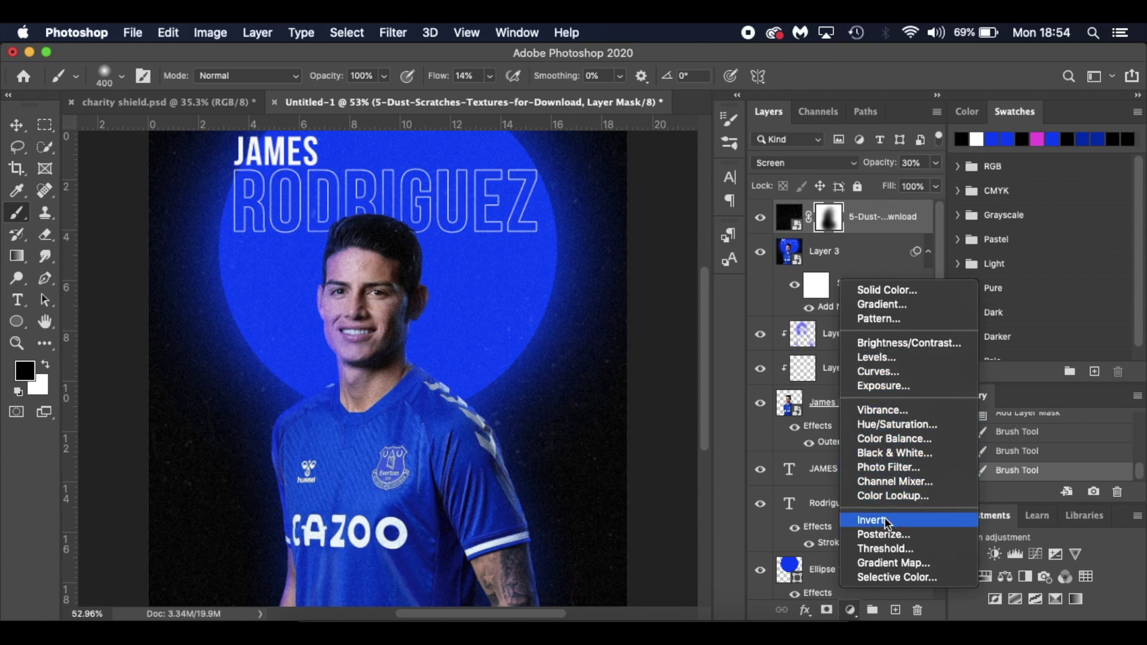
{"action": "left_click", "coordinate": [914, 387]}
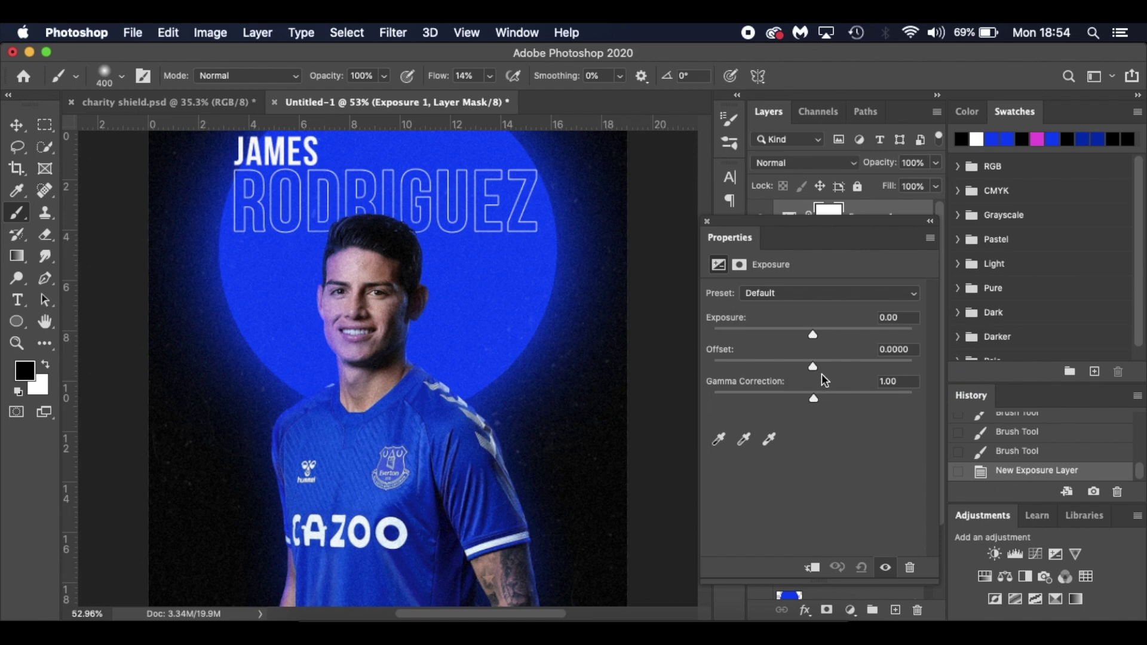
{"action": "left_click", "coordinate": [899, 351]}
{"action": "key", "text": "Down"}
{"action": "key", "text": "Down"}
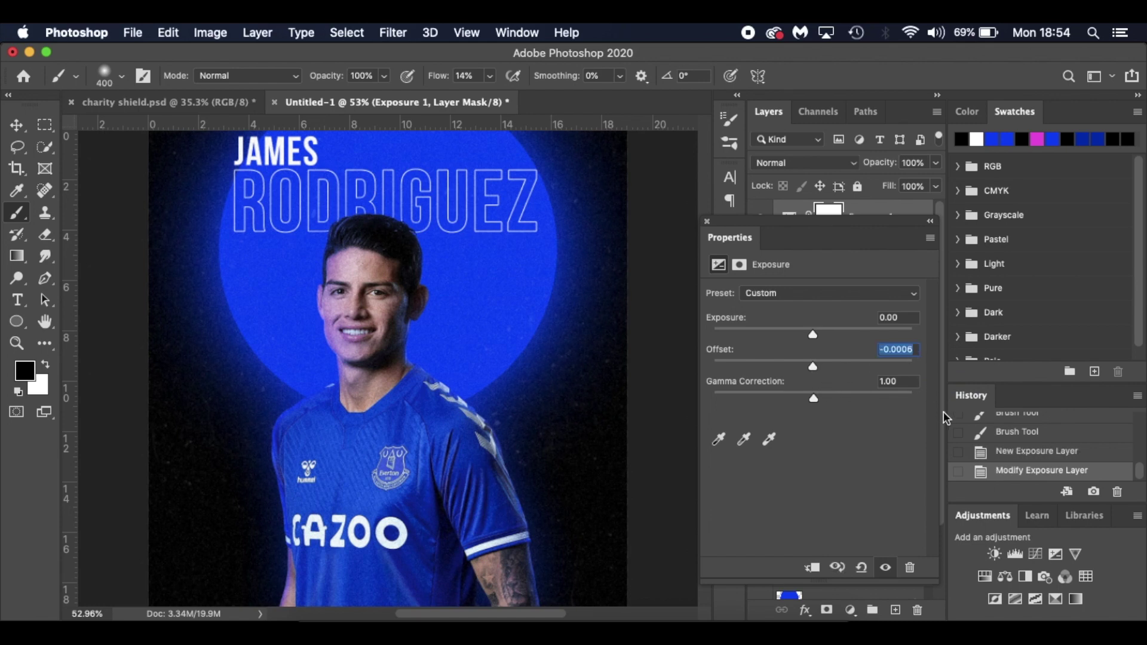
{"action": "key", "text": "Down"}
{"action": "key", "text": "Down"}
{"action": "key", "text": "Down"}
{"action": "key", "text": "Down"}
{"action": "key", "text": "Up"}
{"action": "key", "text": "Up"}
{"action": "key", "text": "Up"}
{"action": "key", "text": "Up"}
{"action": "key", "text": "Up"}
{"action": "key", "text": "Up"}
{"action": "key", "text": "Up"}
{"action": "key", "text": "Up"}
{"action": "key", "text": "Up"}
{"action": "key", "text": "Up"}
{"action": "key", "text": "Up"}
{"action": "key", "text": "Up"}
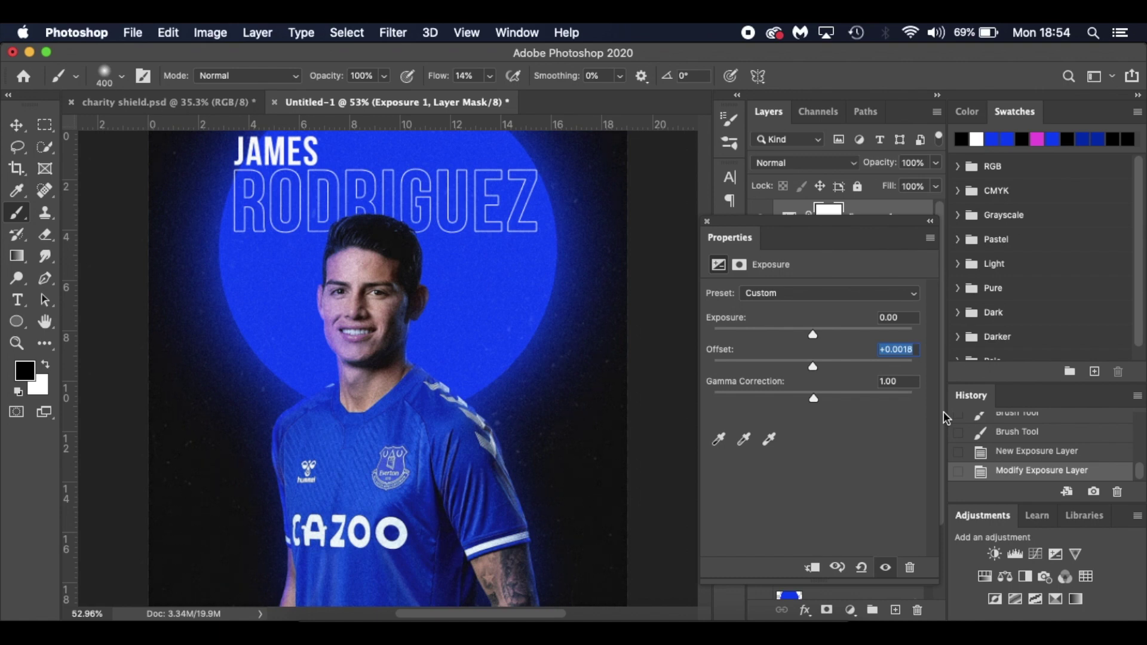
{"action": "key", "text": "Up"}
{"action": "key", "text": "Up"}
{"action": "key", "text": "Up"}
{"action": "key", "text": "Up"}
{"action": "key", "text": "Up"}
{"action": "key", "text": "Up"}
{"action": "key", "text": "Up"}
{"action": "key", "text": "Up"}
{"action": "key", "text": "Up"}
{"action": "key", "text": "Up"}
{"action": "key", "text": "Up"}
{"action": "key", "text": "Up"}
{"action": "key", "text": "Up"}
{"action": "key", "text": "Up"}
{"action": "key", "text": "Up"}
{"action": "key", "text": "Up"}
{"action": "key", "text": "Up"}
{"action": "key", "text": "Up"}
{"action": "key", "text": "Up"}
{"action": "key", "text": "Up"}
{"action": "key", "text": "Up"}
{"action": "key", "text": "Up"}
{"action": "key", "text": "Up"}
{"action": "key", "text": "Up"}
{"action": "key", "text": "Up"}
{"action": "key", "text": "Up"}
{"action": "key", "text": "Up"}
{"action": "key", "text": "Up"}
{"action": "key", "text": "Up"}
{"action": "key", "text": "Up"}
{"action": "key", "text": "Down"}
{"action": "key", "text": "Down"}
{"action": "key", "text": "Down"}
{"action": "key", "text": "Down"}
{"action": "left_click", "coordinate": [916, 353]}
Step: Toggle the Exposure layer off and on to compare the before and after, leaving it visible
{"action": "left_click", "coordinate": [886, 569]}
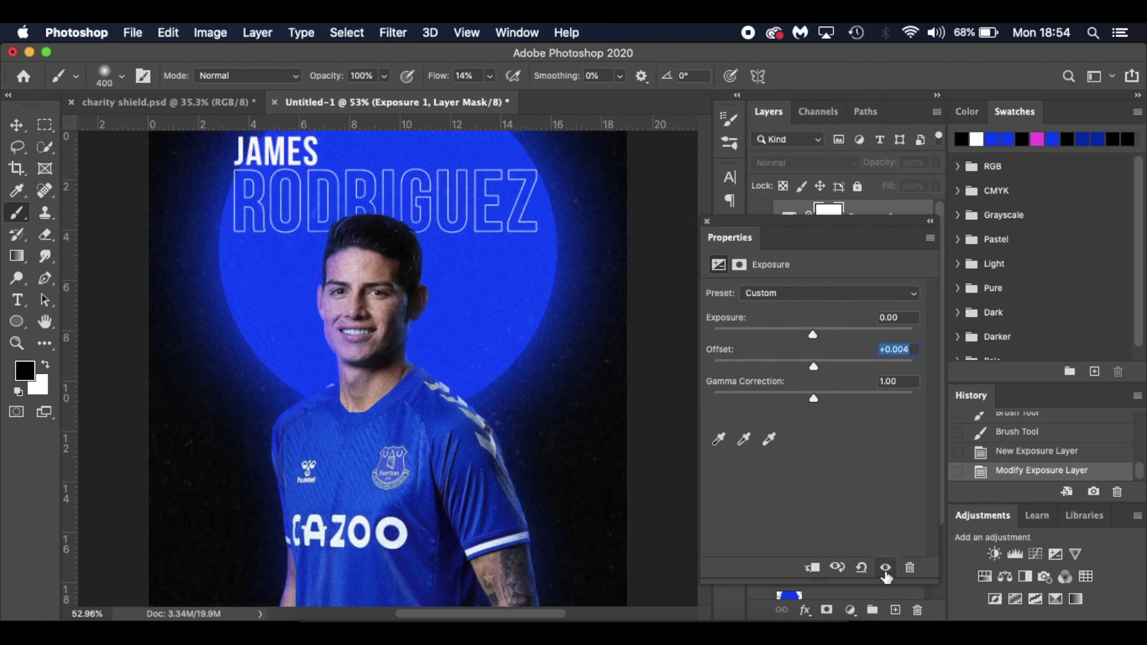
{"action": "left_click", "coordinate": [886, 573]}
{"action": "left_click", "coordinate": [886, 572]}
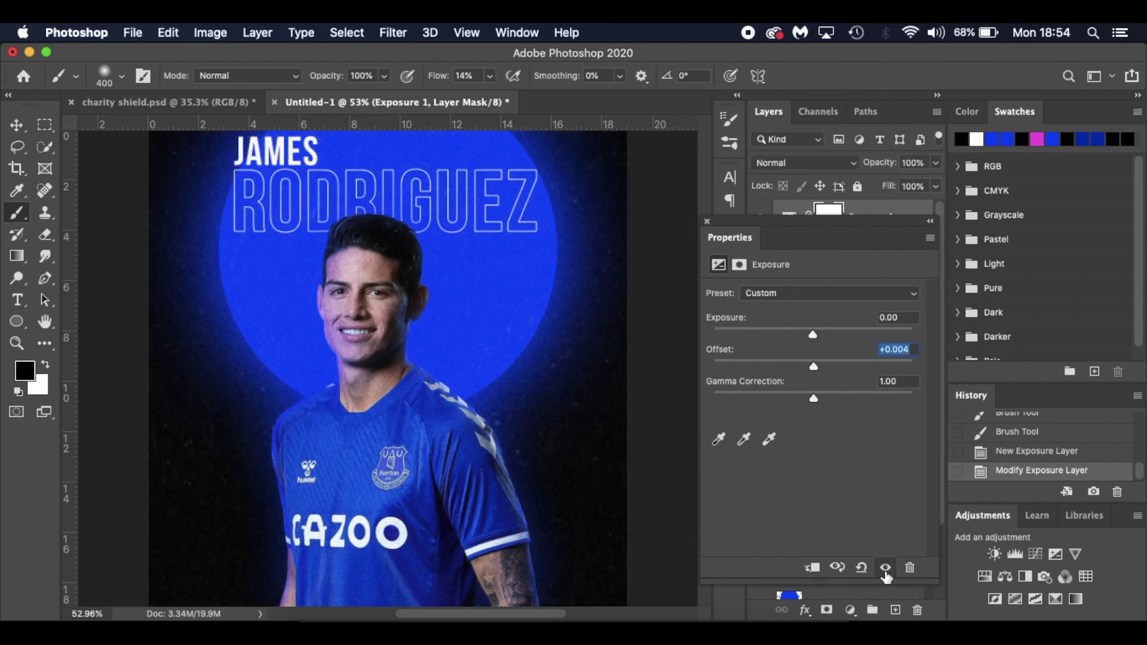
{"action": "left_click", "coordinate": [886, 572]}
{"action": "left_click", "coordinate": [707, 221]}
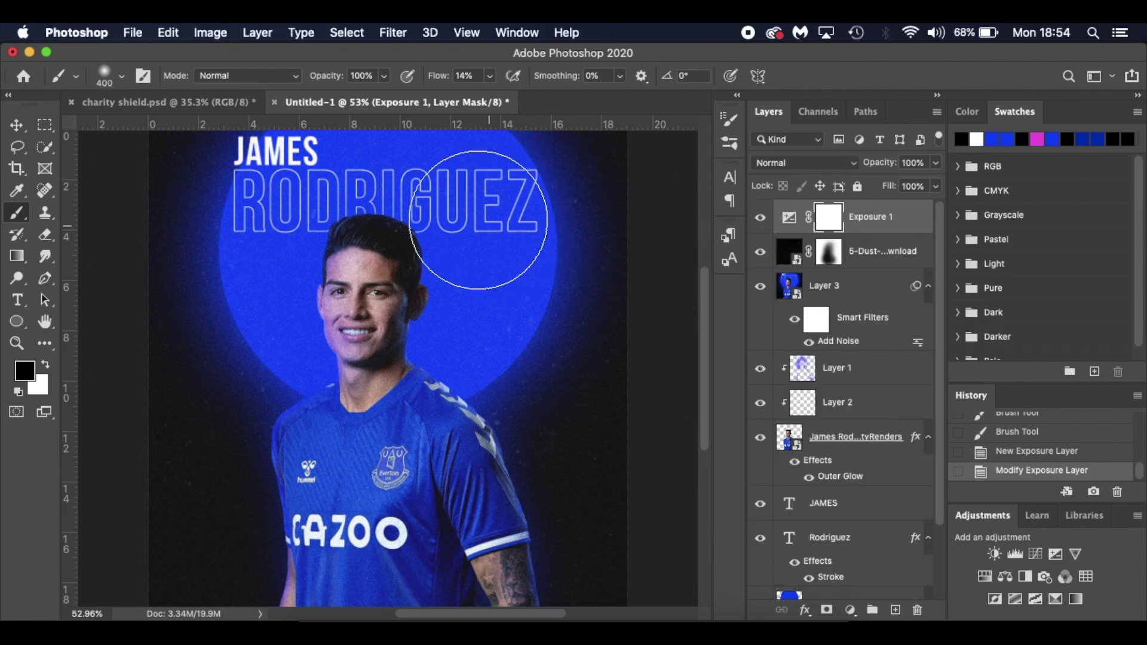
{"action": "left_click", "coordinate": [249, 105]}
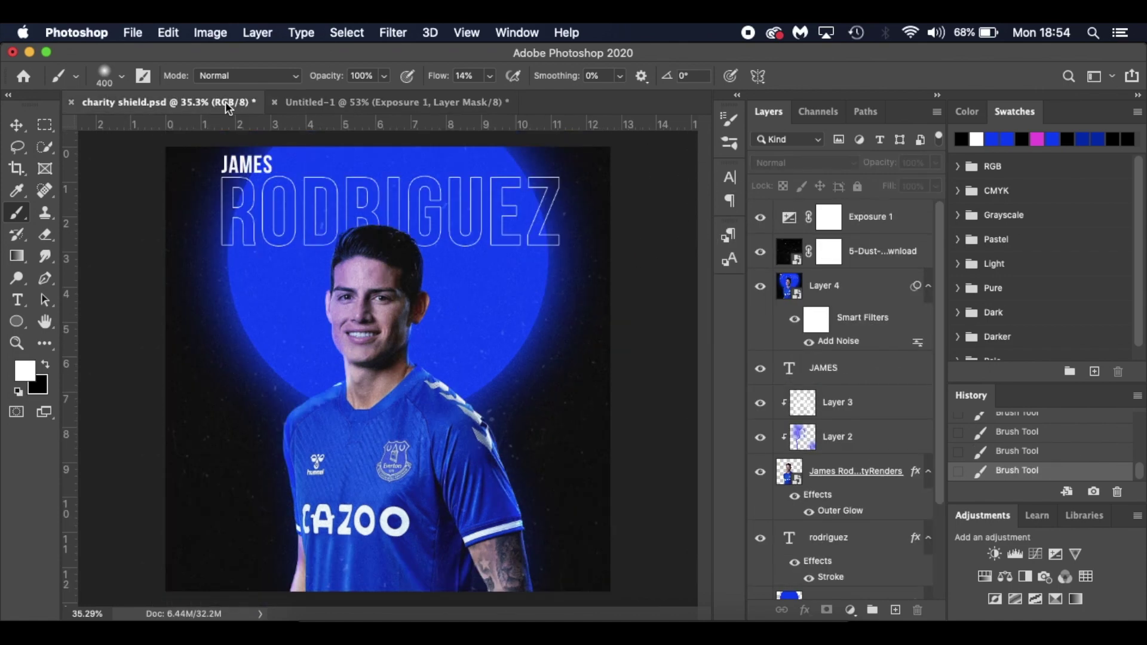
{"action": "left_click", "coordinate": [327, 100]}
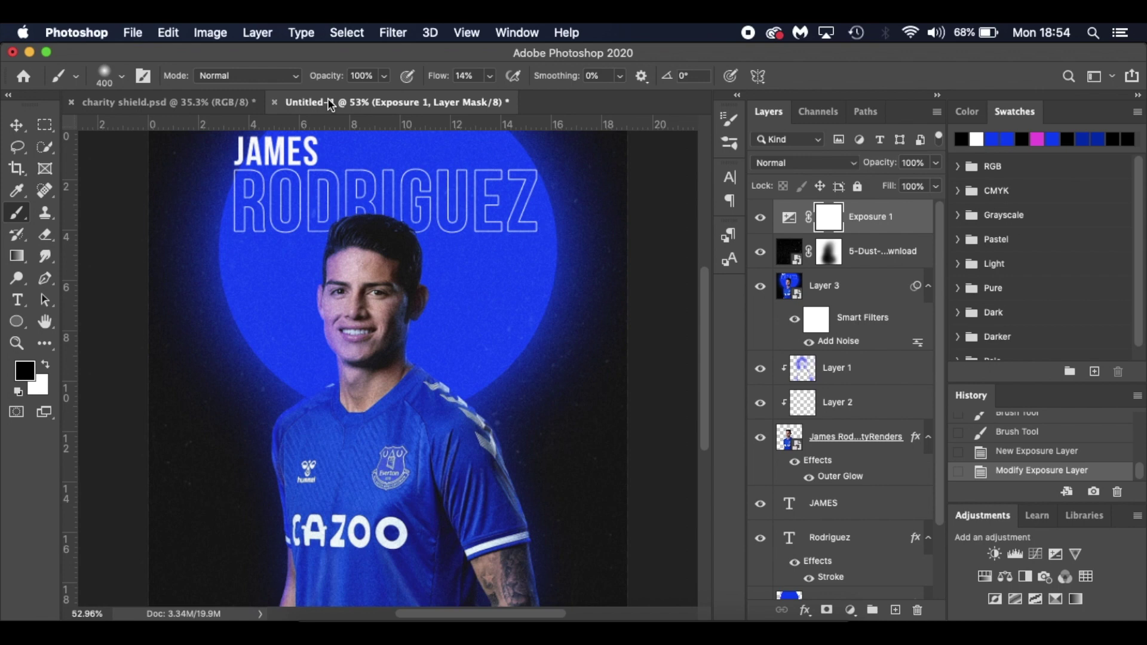
{"action": "scroll", "coordinate": [422, 309], "scroll_direction": "down", "scroll_amount": 3}
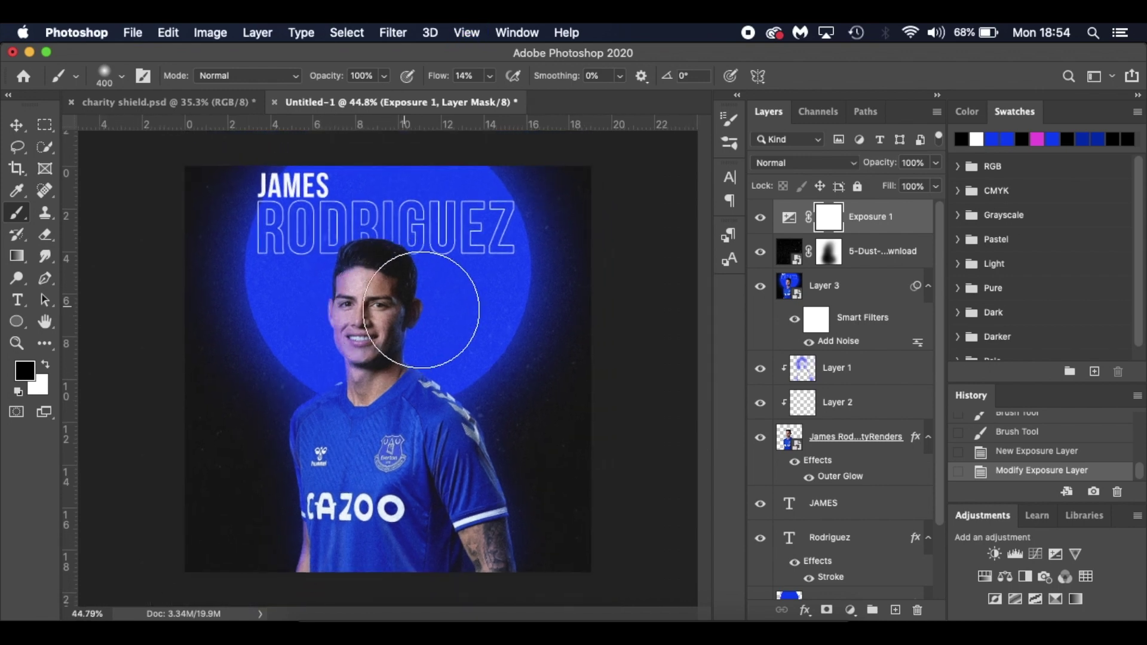
{"action": "key", "text": "v"}
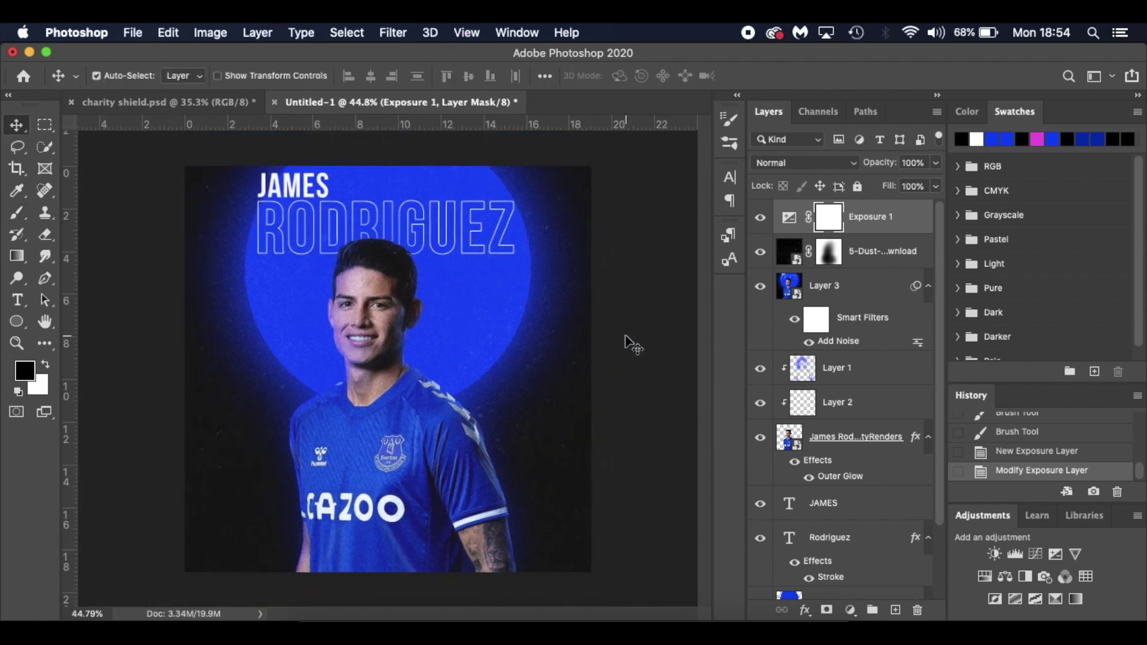